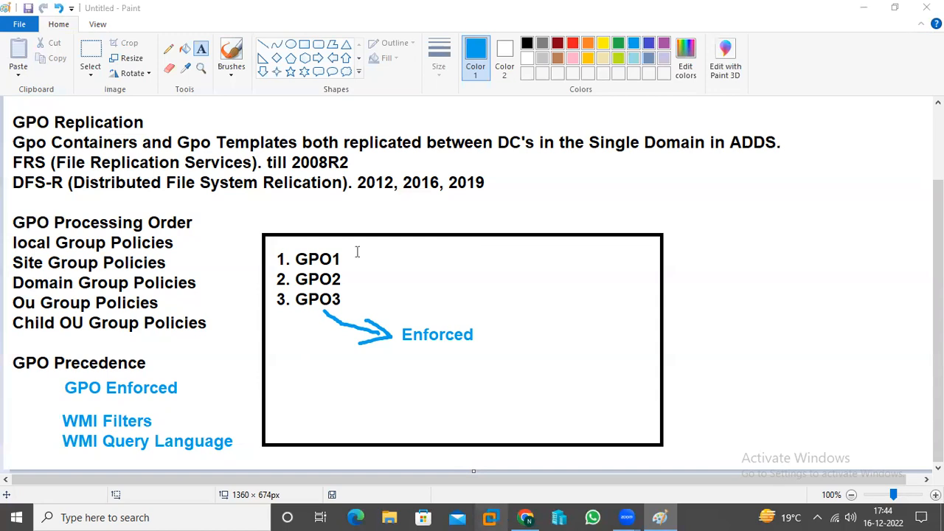
Switch to VMware Workstation, close the Server-01-2016, Server-02-2016 and Server-03-2016 tabs, and show the virtual machine library
{"action": "left_click", "coordinate": [863, 7]}
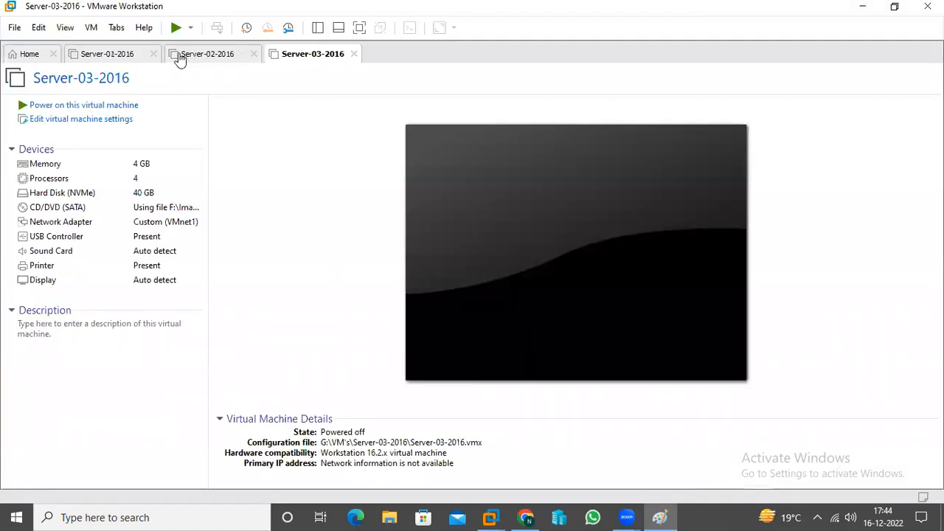
{"action": "left_click", "coordinate": [155, 55]}
{"action": "left_click", "coordinate": [154, 55]}
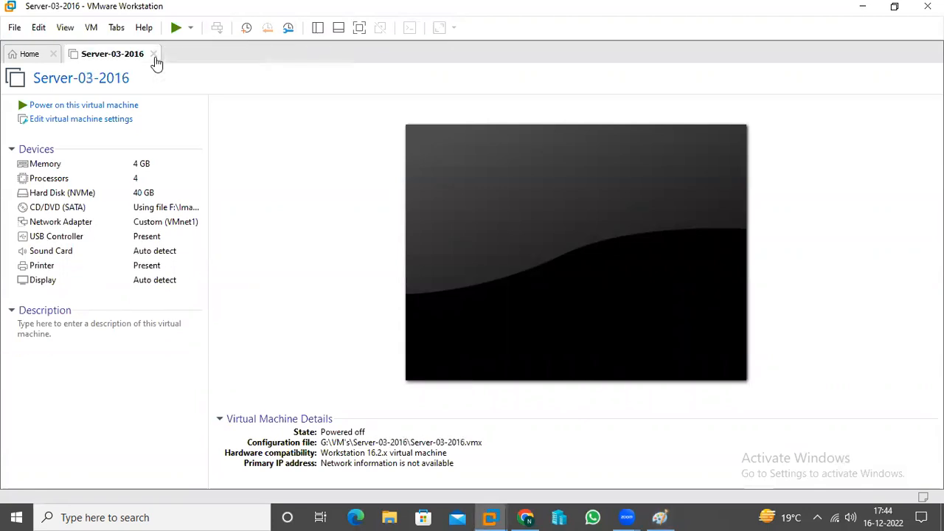
{"action": "left_click", "coordinate": [154, 55]}
{"action": "left_click", "coordinate": [316, 32]}
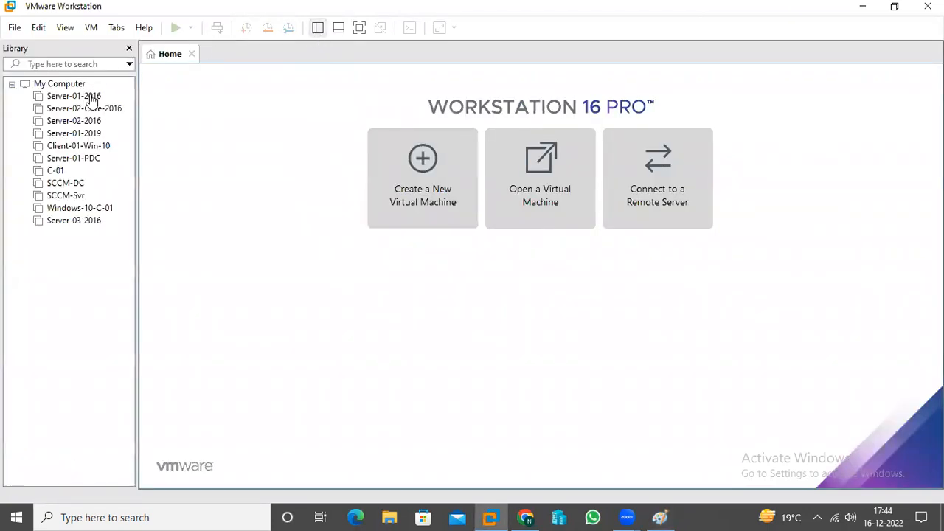
Power on the Server-01-PDC virtual machine from the library and hide the library
{"action": "left_click", "coordinate": [75, 134]}
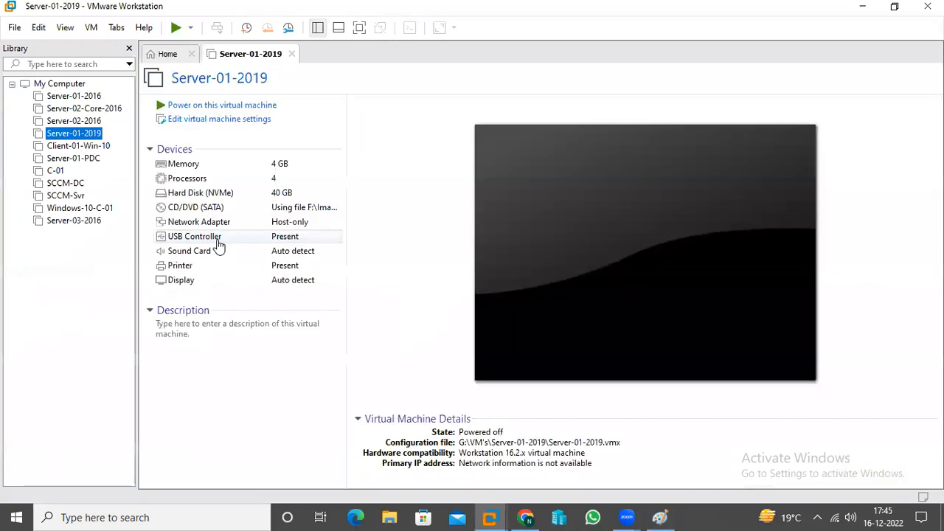
{"action": "left_click", "coordinate": [292, 54]}
{"action": "left_click", "coordinate": [83, 158]}
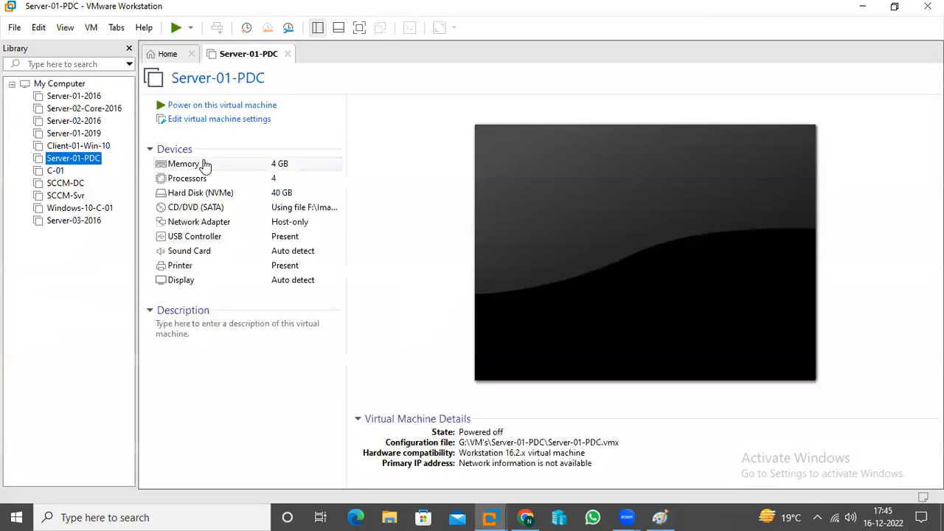
{"action": "left_click", "coordinate": [203, 109]}
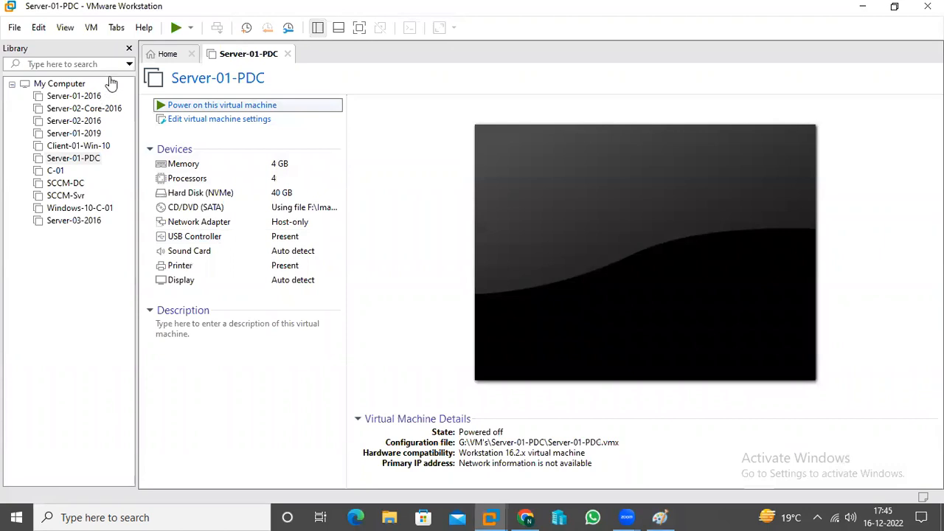
{"action": "left_click", "coordinate": [130, 48]}
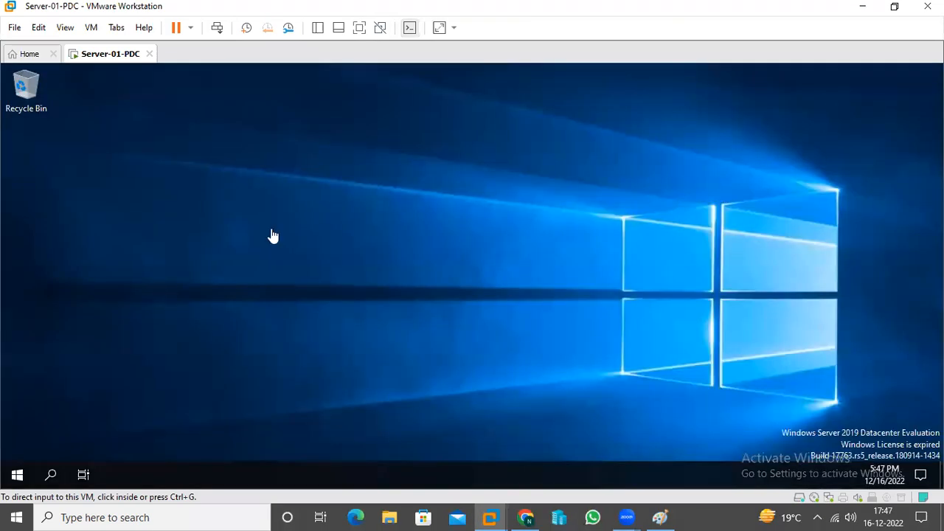
Switch to Paint and review the notes on GPO processing order and GPO precedence
{"action": "left_click", "coordinate": [289, 263]}
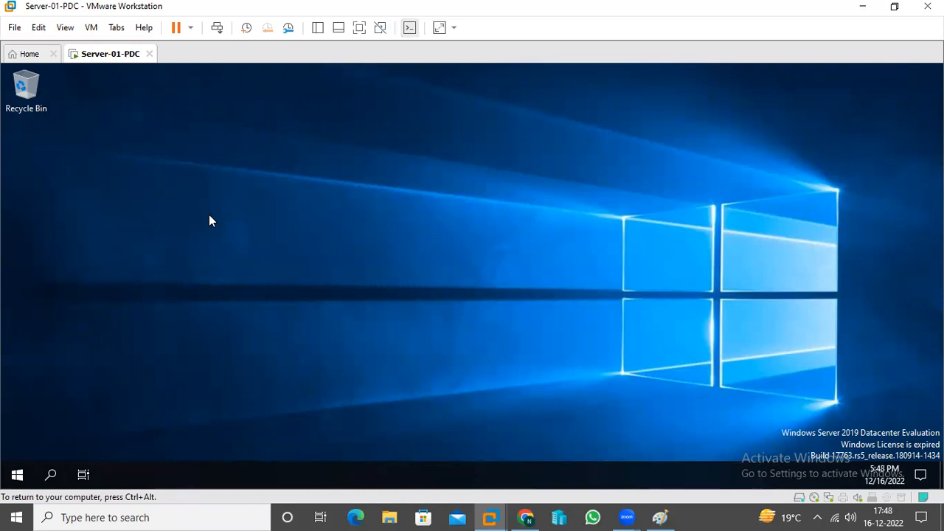
{"action": "left_click", "coordinate": [659, 517]}
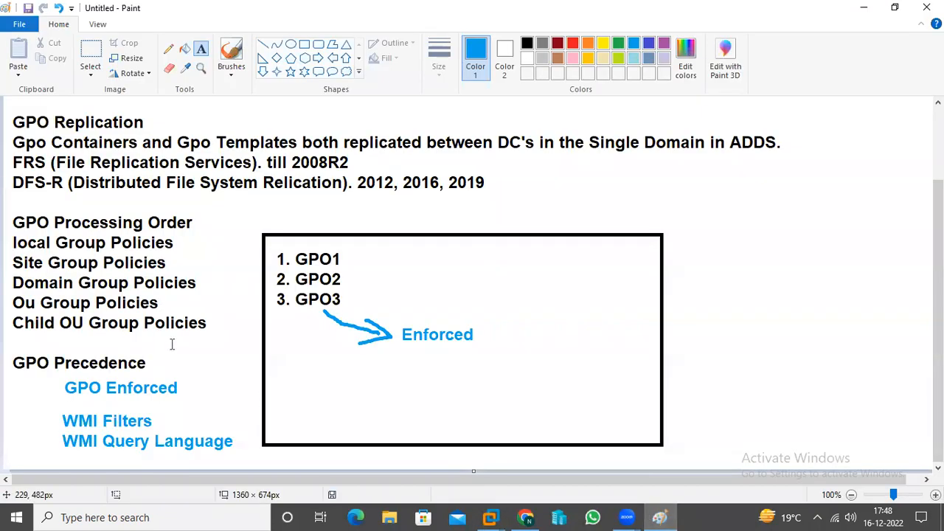
{"action": "scroll", "coordinate": [228, 340], "scroll_direction": "up", "scroll_amount": 3}
{"action": "scroll", "coordinate": [228, 340], "scroll_direction": "down", "scroll_amount": 3}
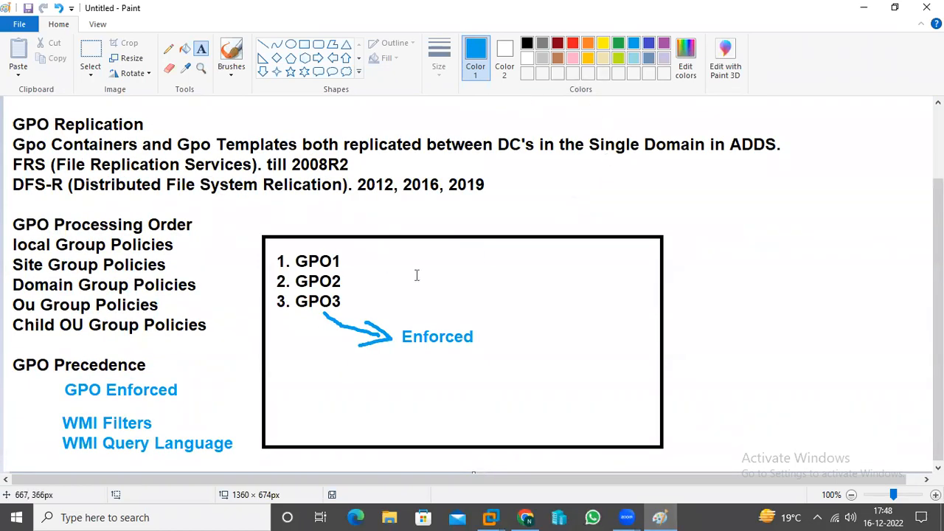
{"action": "scroll", "coordinate": [417, 275], "scroll_direction": "down", "scroll_amount": 1}
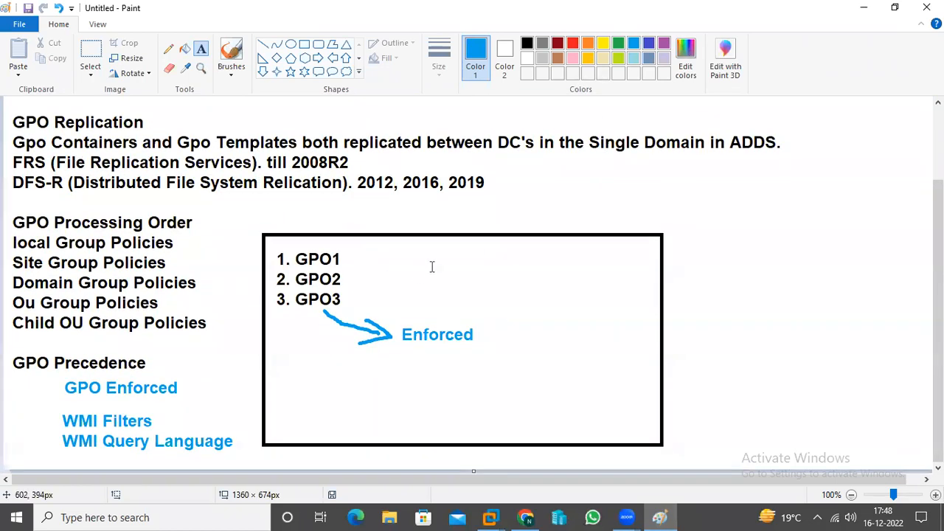
Return to the Server-01-PDC virtual machine and dismiss the Shutdown Event Tracker without giving a reason
{"action": "left_click", "coordinate": [862, 8]}
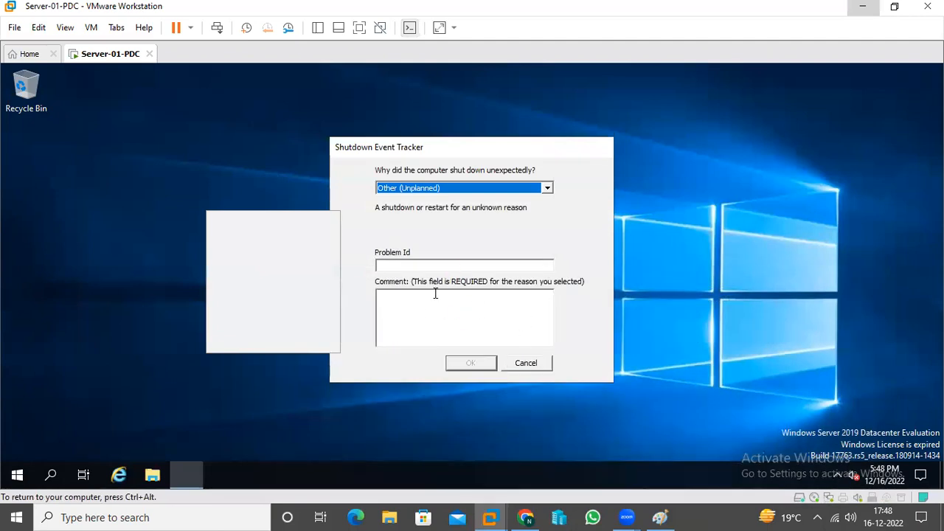
{"action": "left_click", "coordinate": [529, 362]}
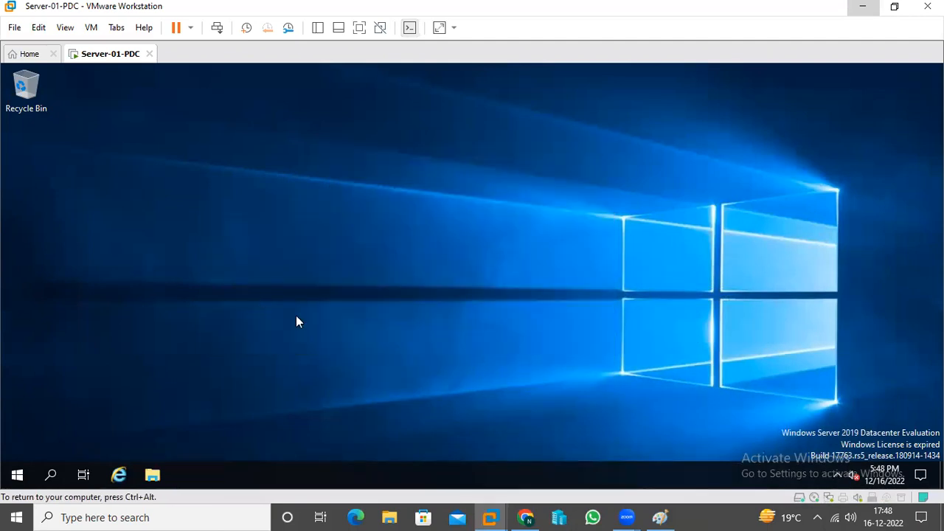
{"action": "right_click", "coordinate": [205, 209]}
{"action": "right_click", "coordinate": [239, 167]}
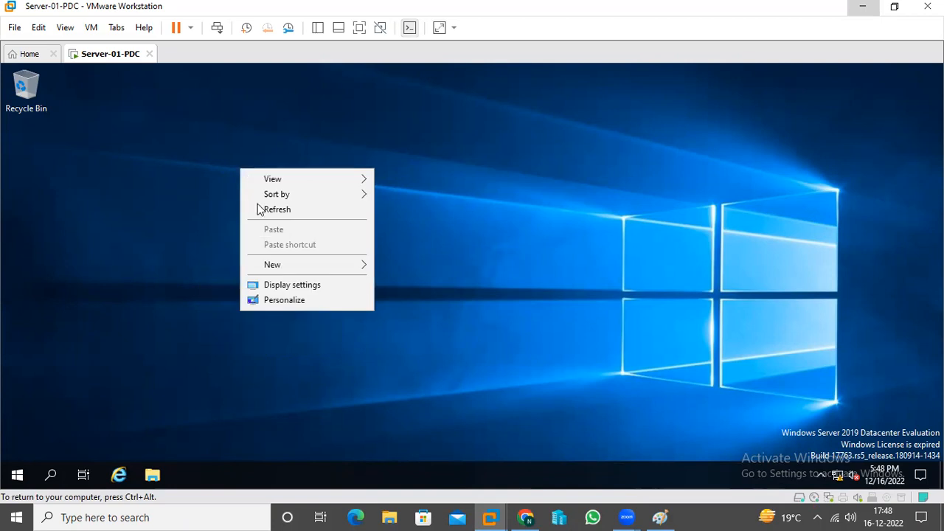
{"action": "left_click", "coordinate": [184, 190]}
{"action": "right_click", "coordinate": [155, 181]}
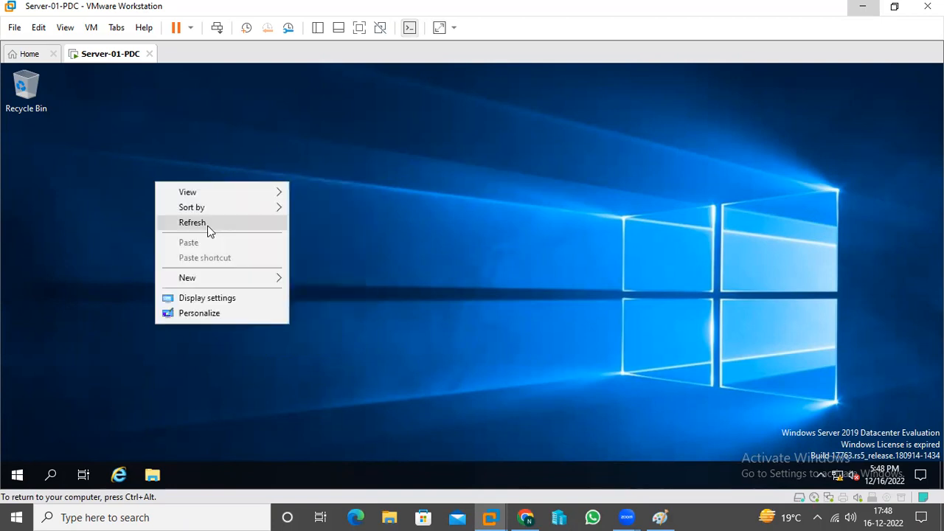
{"action": "left_click", "coordinate": [207, 225]}
{"action": "right_click", "coordinate": [207, 225]}
{"action": "left_click", "coordinate": [248, 269]}
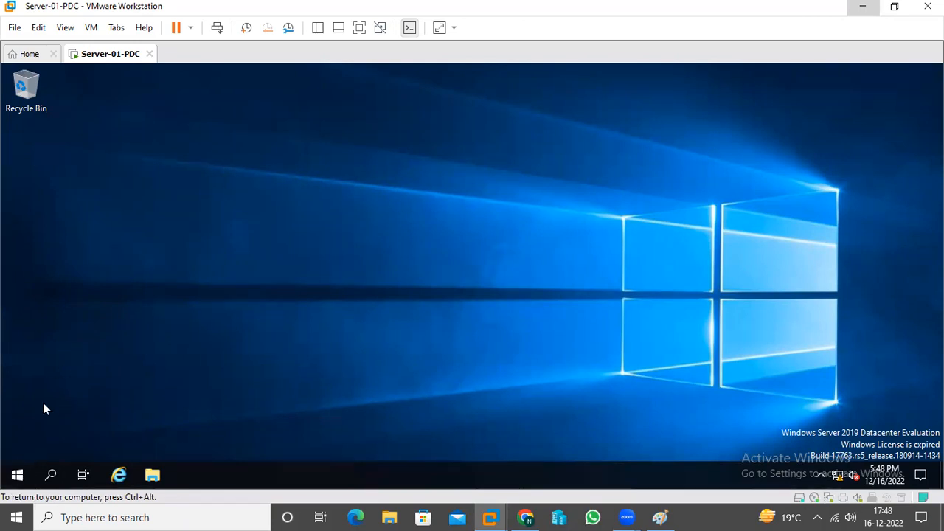
Open the Group Policy Management console on the server by running gpmc.msc
{"action": "right_click", "coordinate": [18, 475]}
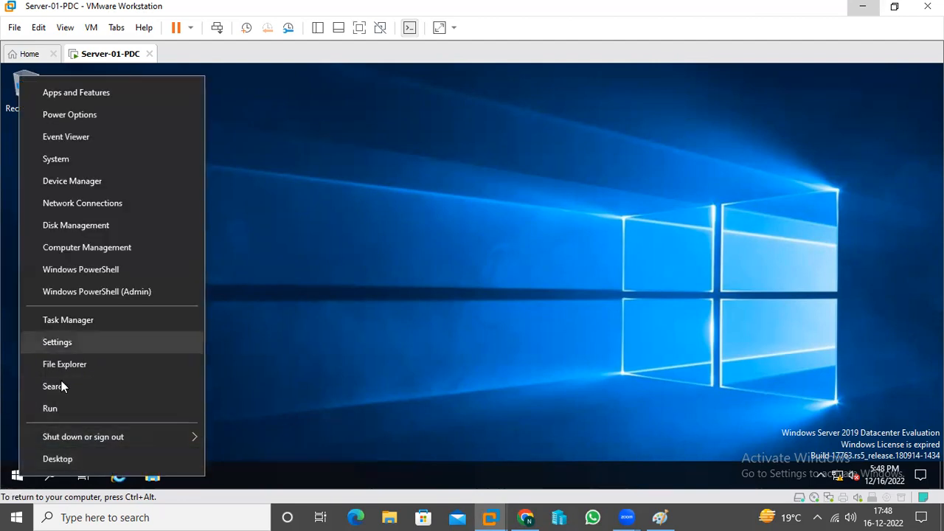
{"action": "left_click", "coordinate": [62, 406]}
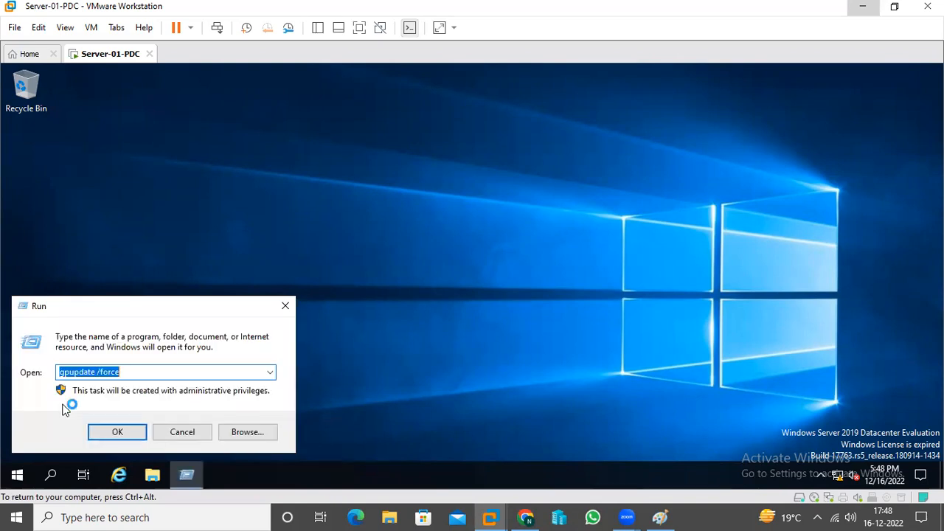
{"action": "type", "text": "gpmc"}
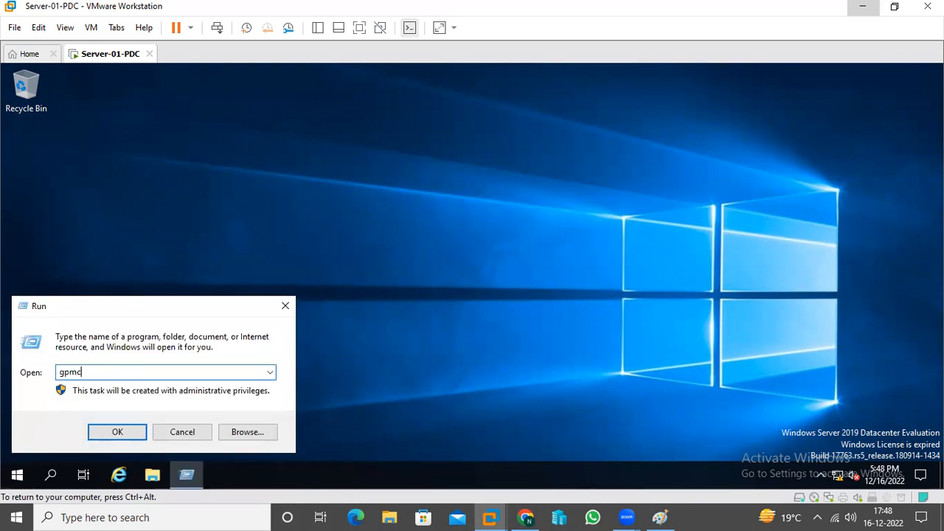
{"action": "type", "text": ".msc"}
{"action": "key", "text": "Return"}
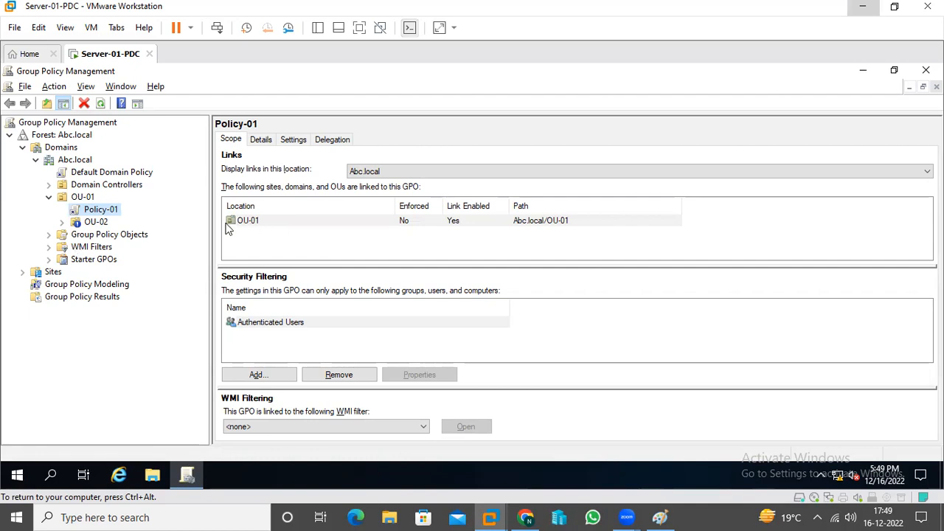
Display the Group Policy objects linked to the Abc.local domain
{"action": "left_click", "coordinate": [76, 161]}
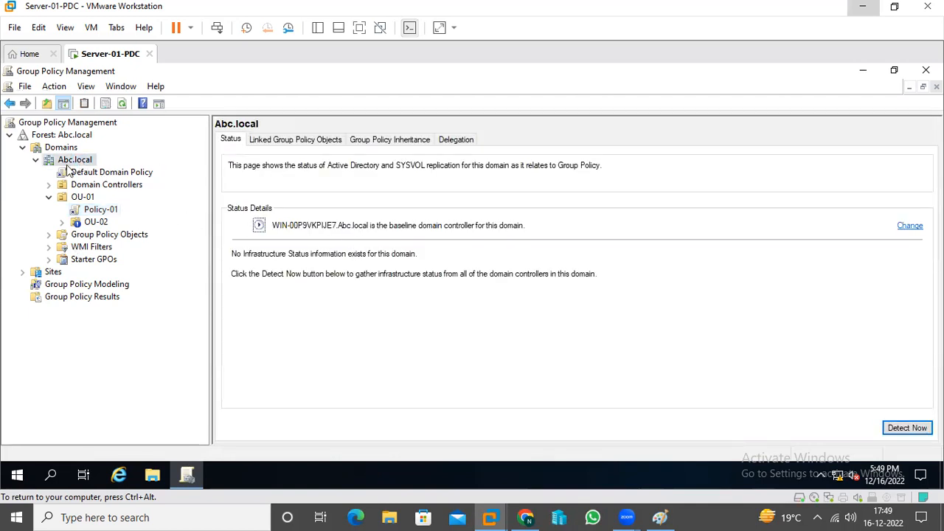
{"action": "left_click", "coordinate": [66, 148]}
{"action": "left_click", "coordinate": [81, 161]}
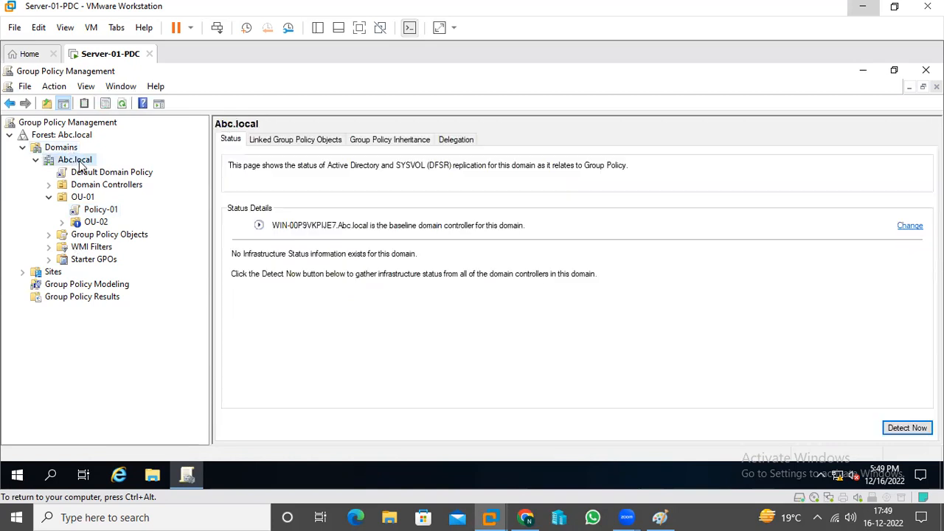
{"action": "left_click", "coordinate": [266, 140]}
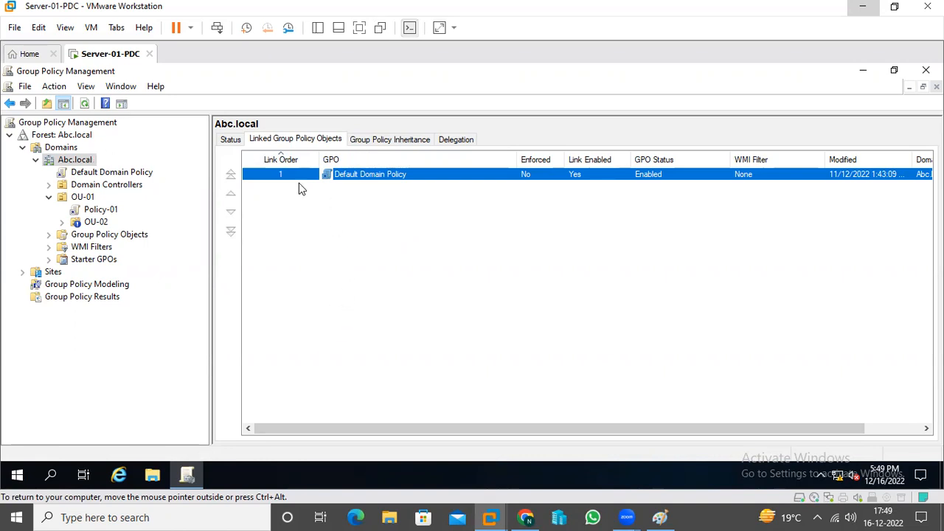
Create a GPO named POlicy-03 in the Abc.local domain and link it there
{"action": "left_click", "coordinate": [67, 160]}
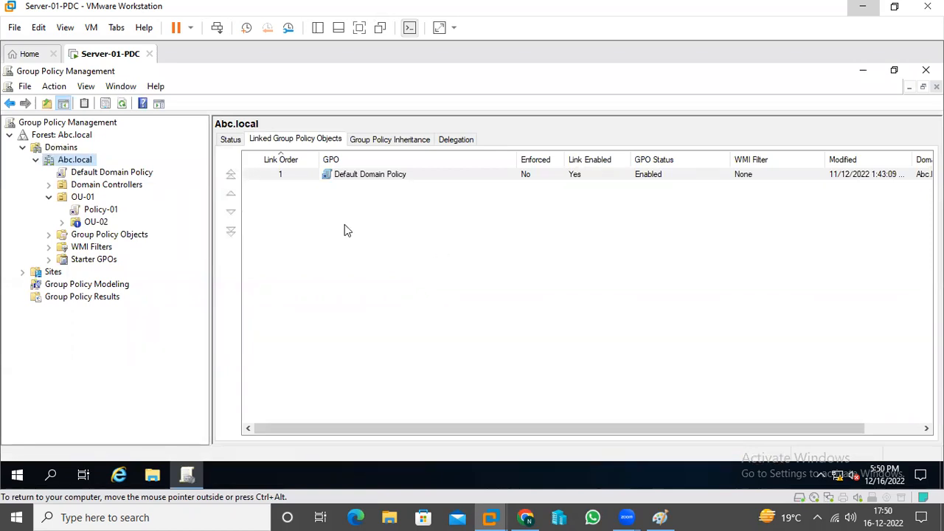
{"action": "right_click", "coordinate": [73, 166]}
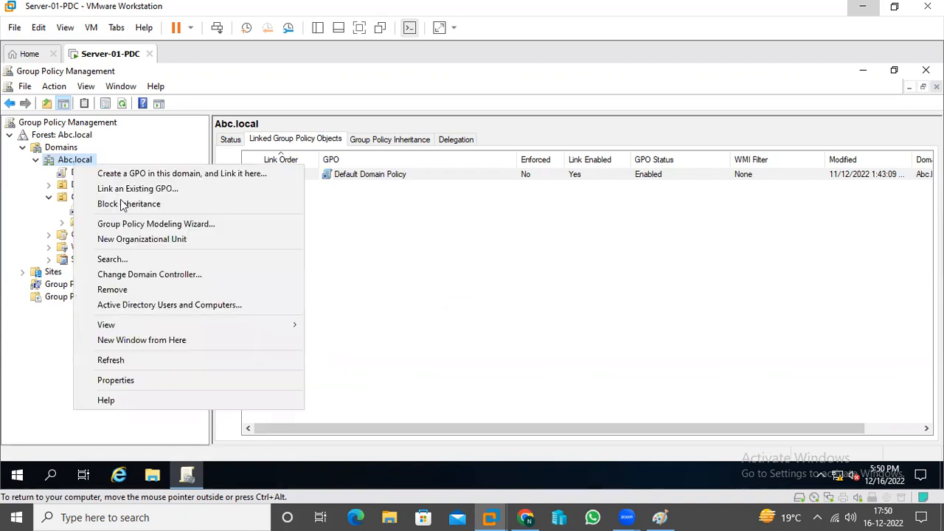
{"action": "left_click", "coordinate": [123, 174]}
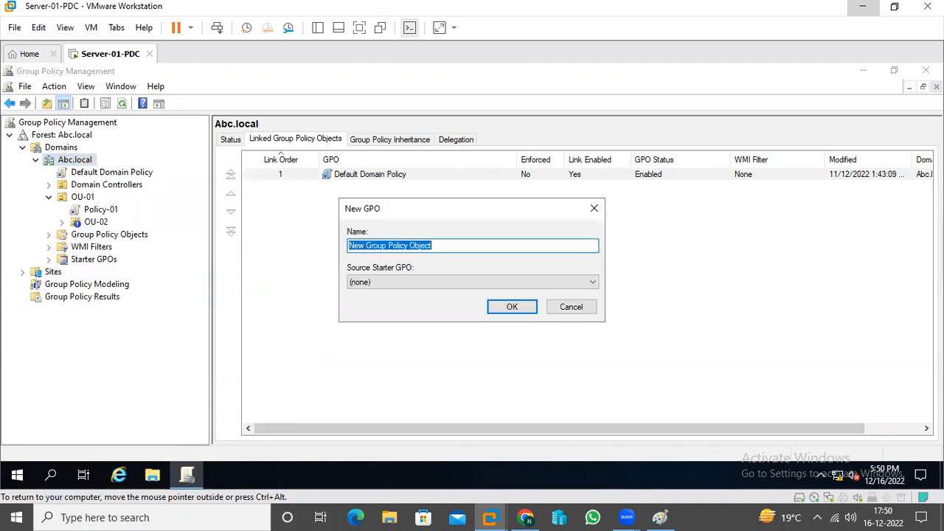
{"action": "type", "text": "POlicy"}
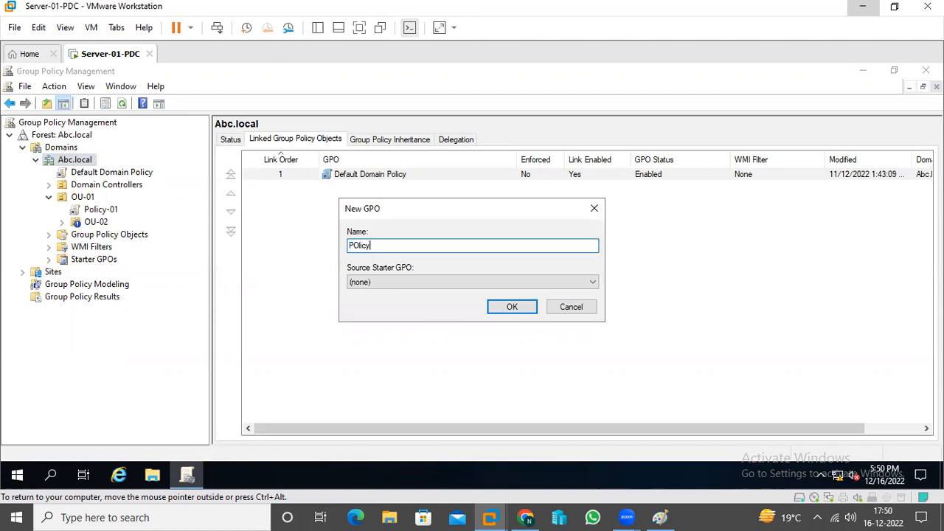
{"action": "type", "text": "-02"}
{"action": "key", "text": "Return"}
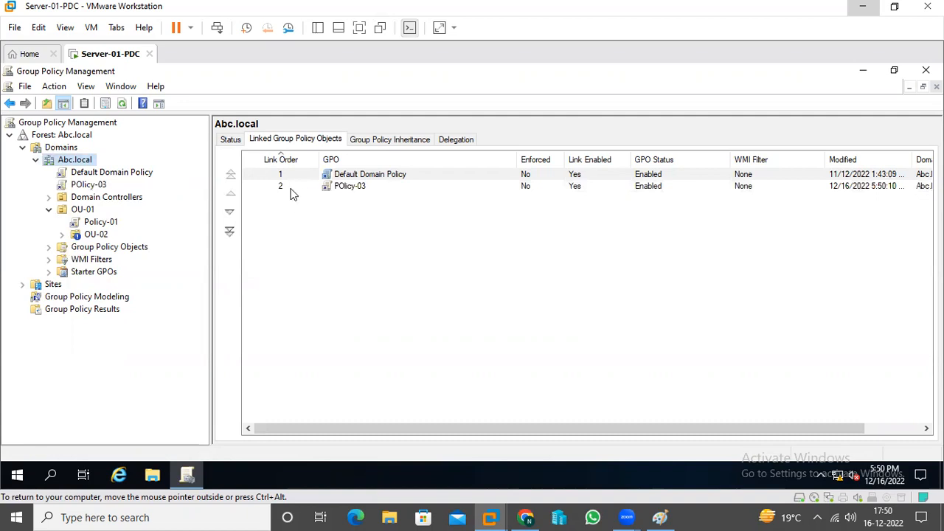
Move POlicy-03 to the top of the Abc.local link order and back to the bottom
{"action": "left_click", "coordinate": [368, 185]}
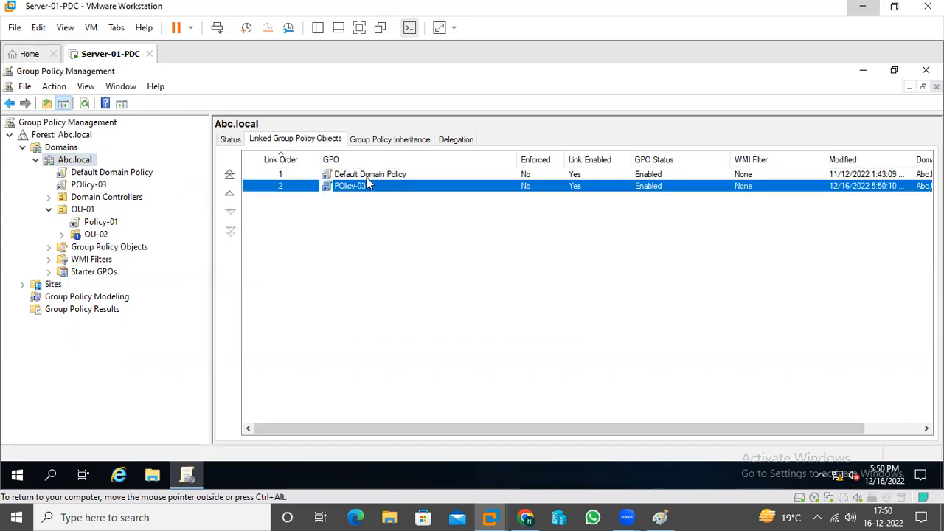
{"action": "left_click", "coordinate": [227, 176]}
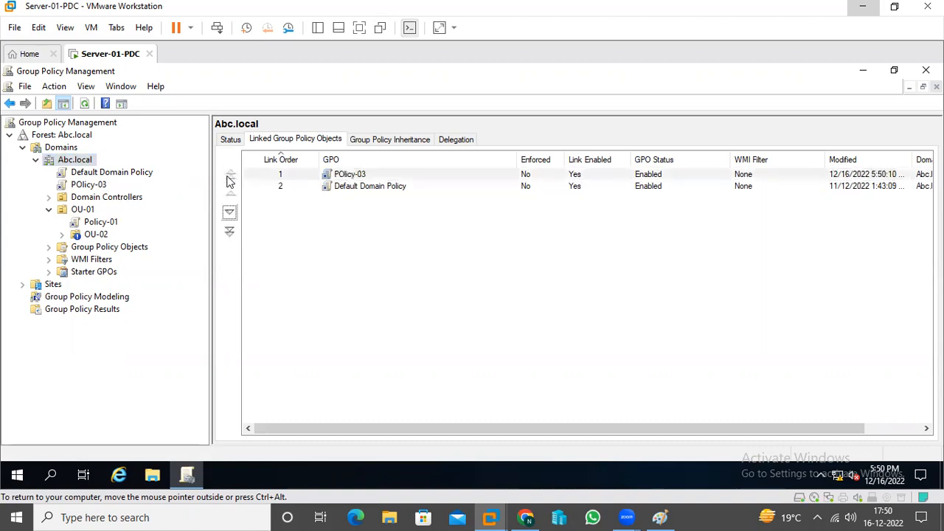
{"action": "left_click", "coordinate": [356, 179]}
{"action": "left_click", "coordinate": [230, 232]}
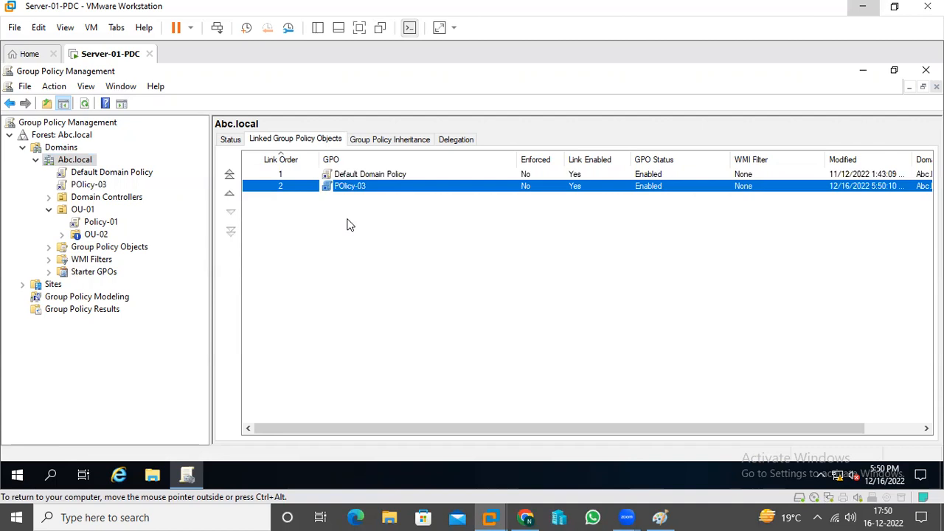
Set the POlicy-03 link on the Abc.local domain to Enforced and confirm the change
{"action": "right_click", "coordinate": [348, 190]}
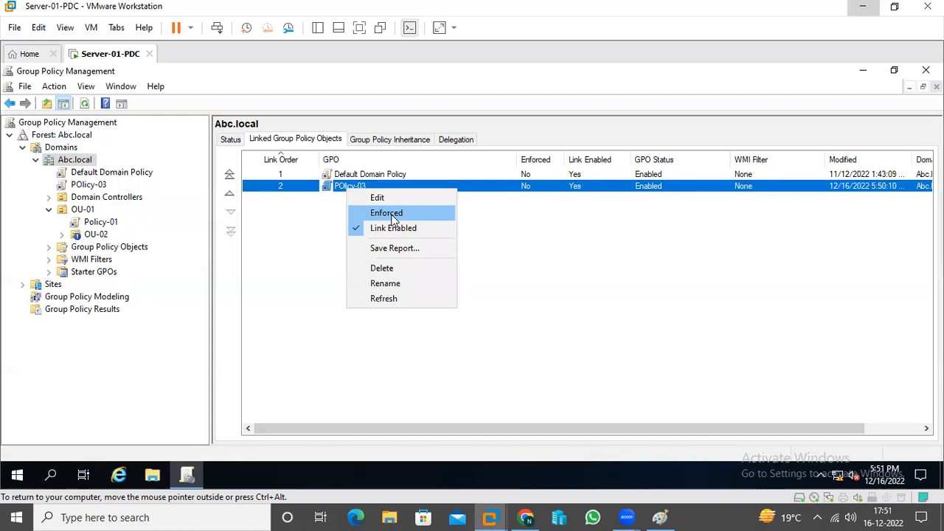
{"action": "left_click", "coordinate": [393, 217]}
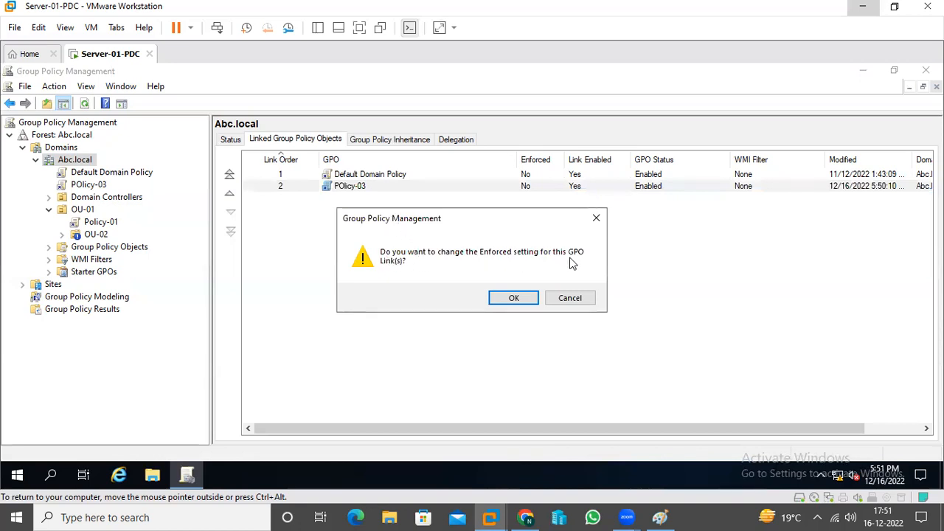
{"action": "left_click", "coordinate": [513, 298]}
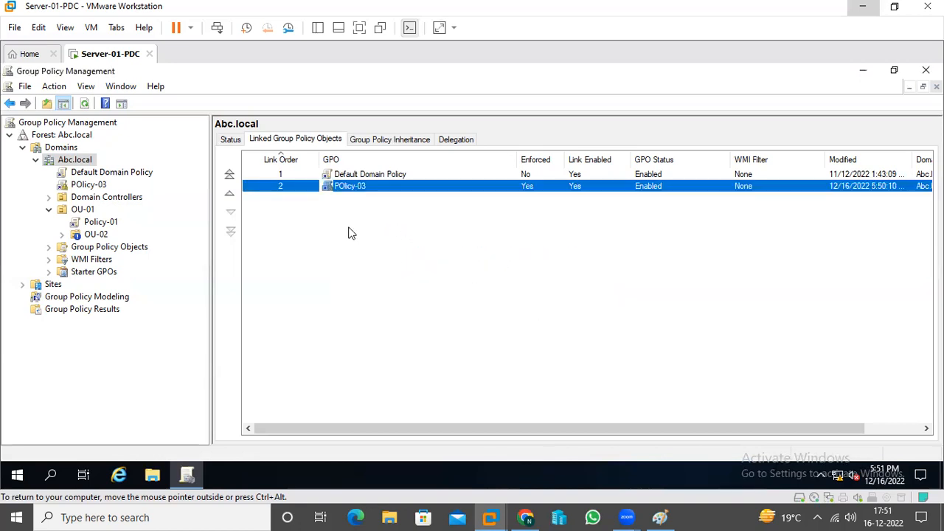
{"action": "left_click", "coordinate": [354, 188]}
{"action": "left_click", "coordinate": [405, 245]}
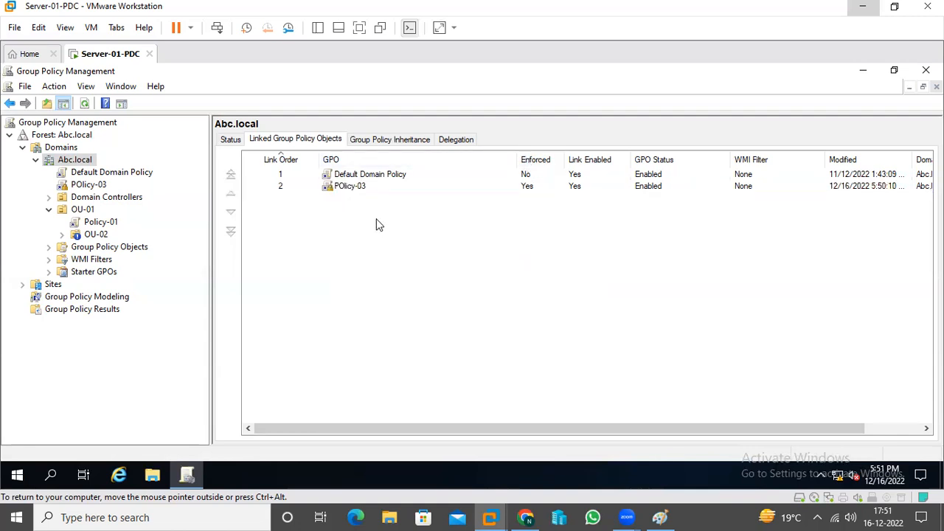
Remove the Enforced setting from the POlicy-03 link on the Abc.local domain and confirm the change
{"action": "right_click", "coordinate": [350, 189]}
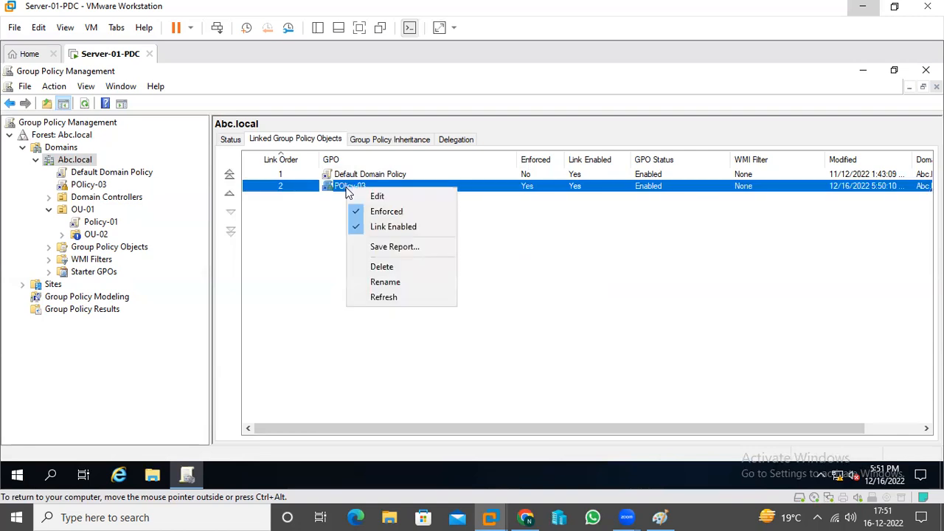
{"action": "left_click", "coordinate": [380, 212]}
{"action": "left_click", "coordinate": [509, 298]}
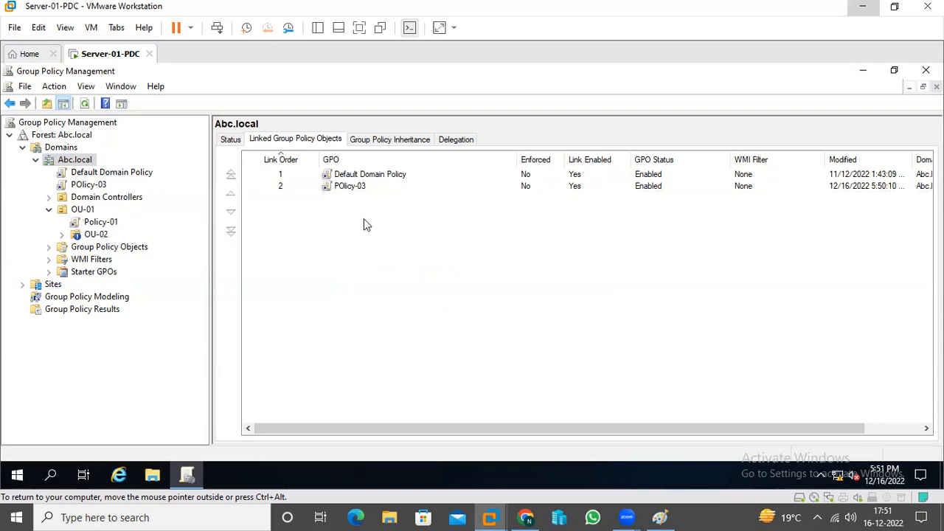
View the options for saving a report of POlicy-03 and cancel without saving
{"action": "right_click", "coordinate": [338, 190]}
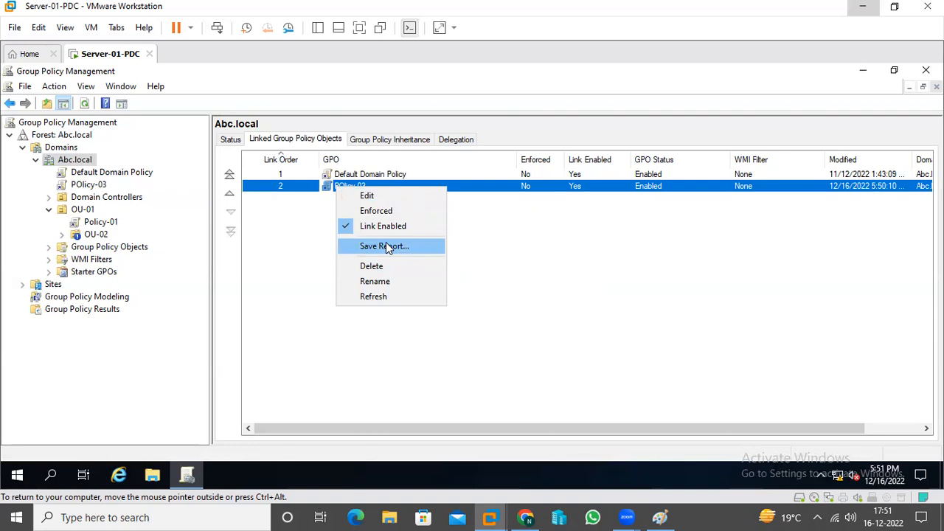
{"action": "left_click", "coordinate": [375, 249]}
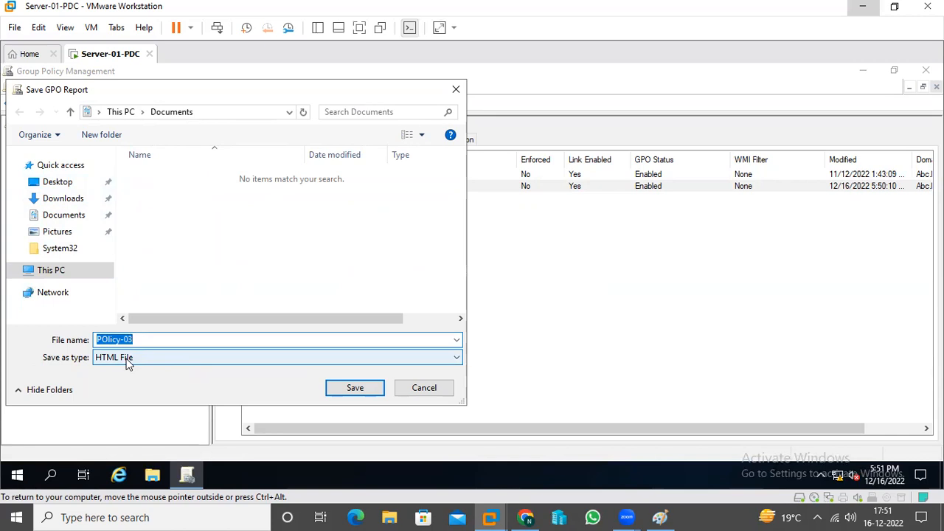
{"action": "left_click", "coordinate": [429, 390]}
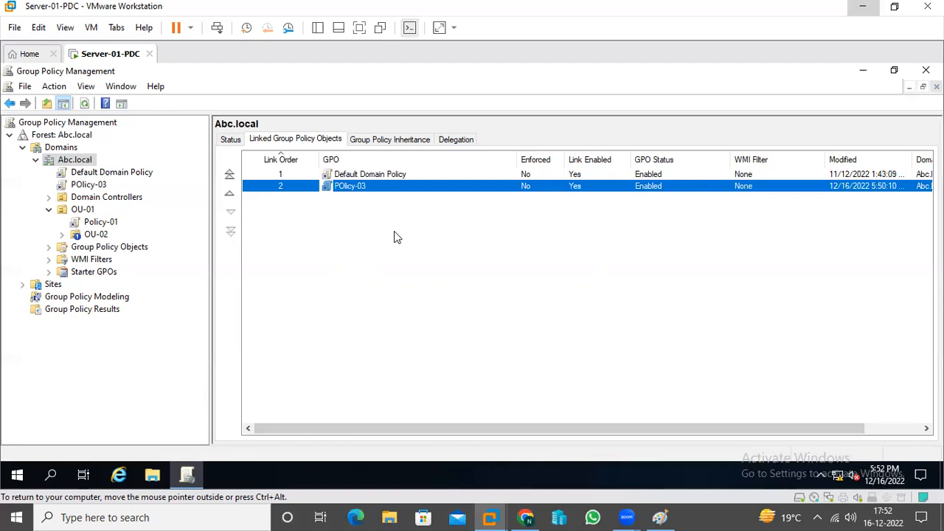
Switch to Paint to review the notes on GPO precedence and enforcement, and return to the Server-01-PDC virtual machine in VMware Workstation
{"action": "left_click", "coordinate": [660, 517]}
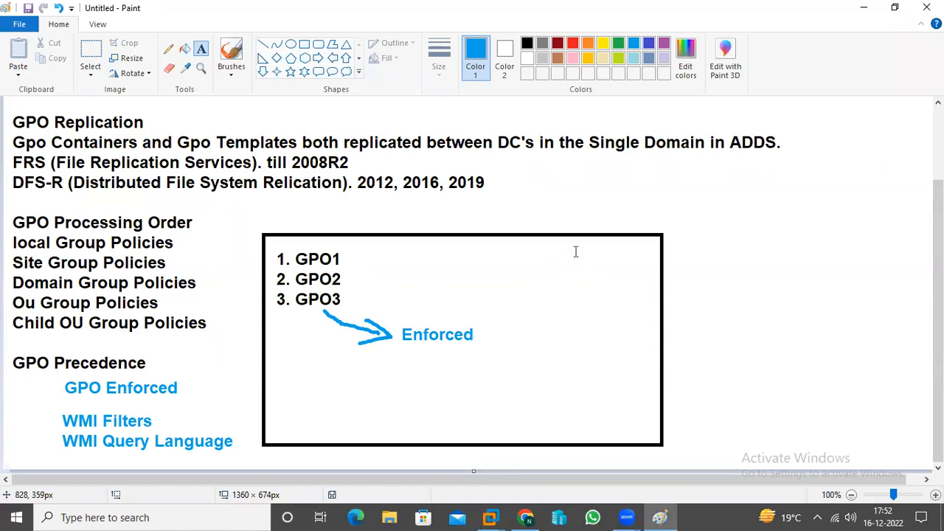
{"action": "left_click", "coordinate": [863, 9]}
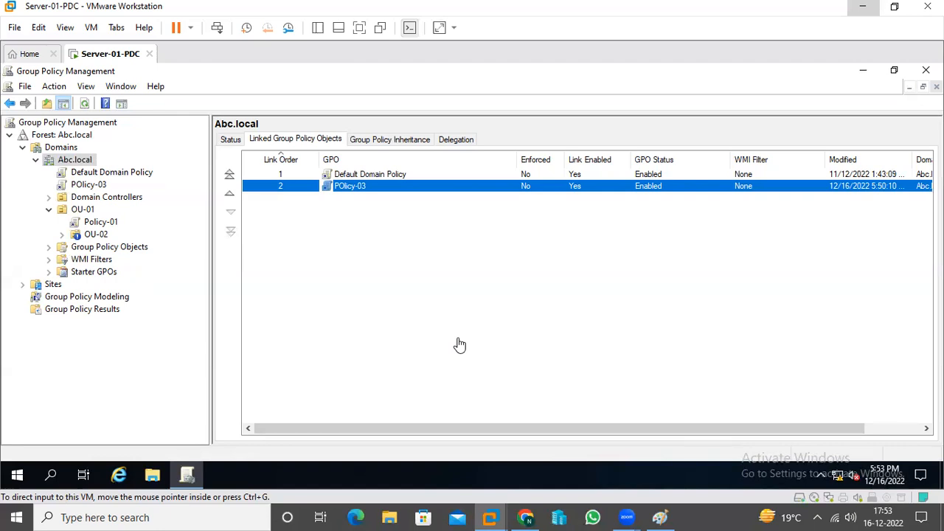
{"action": "left_click", "coordinate": [384, 252]}
Open POlicy-03 for editing and expand the Policies folder under Computer Configuration
{"action": "right_click", "coordinate": [348, 191]}
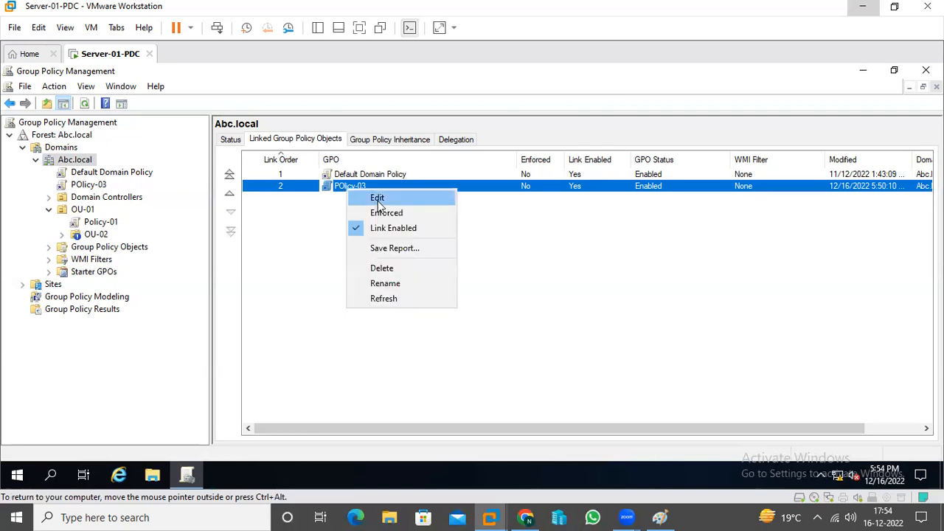
{"action": "left_click", "coordinate": [377, 201]}
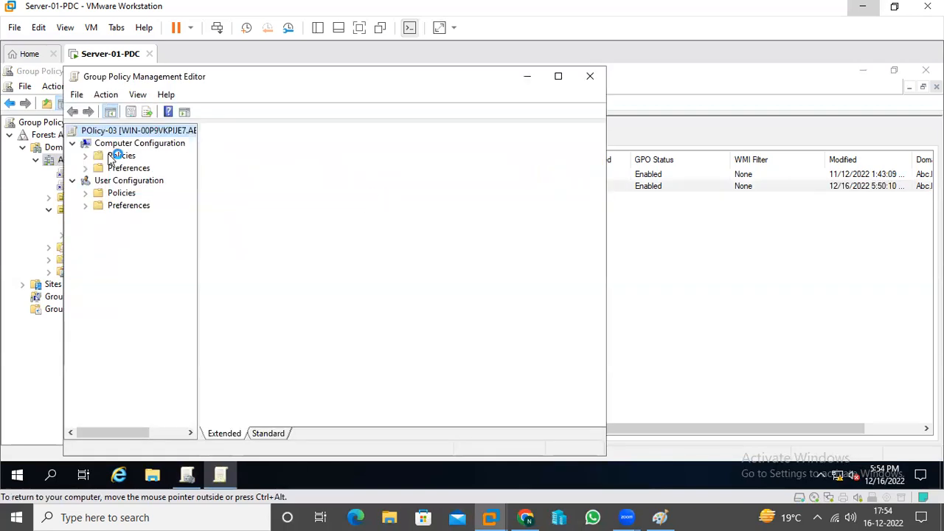
{"action": "left_click", "coordinate": [85, 192]}
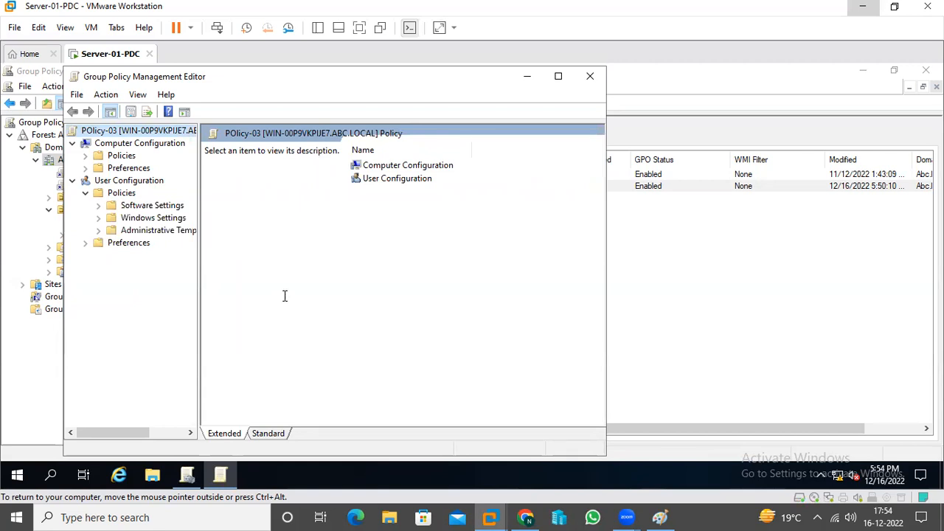
{"action": "left_click", "coordinate": [86, 192]}
{"action": "left_click", "coordinate": [85, 156]}
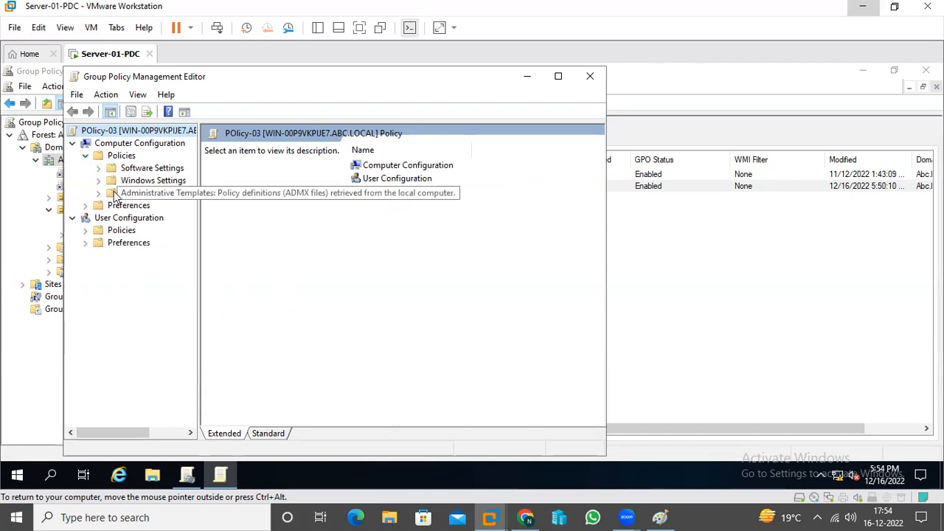
Examine the Security Settings categories under the computer Windows Settings, widening the tree to read them, and open the computer Administrative Templates
{"action": "left_click", "coordinate": [98, 180]}
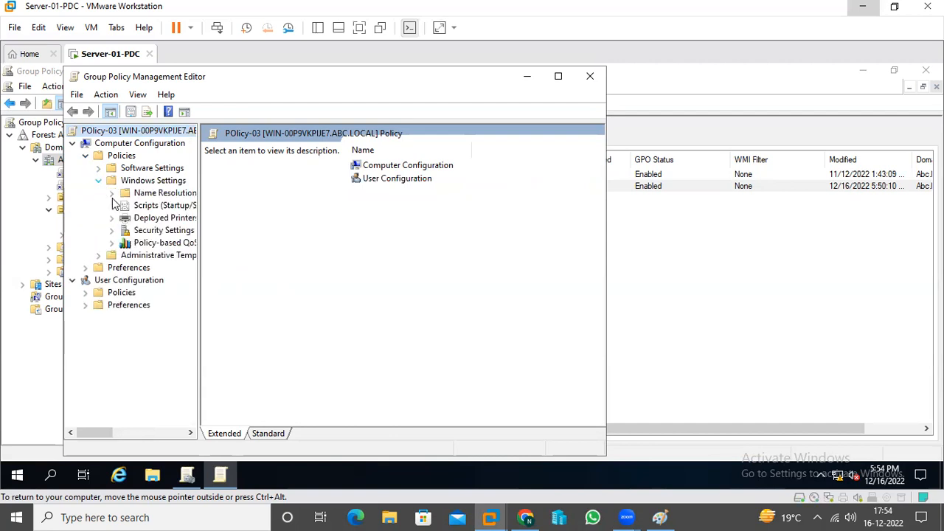
{"action": "left_click", "coordinate": [151, 231]}
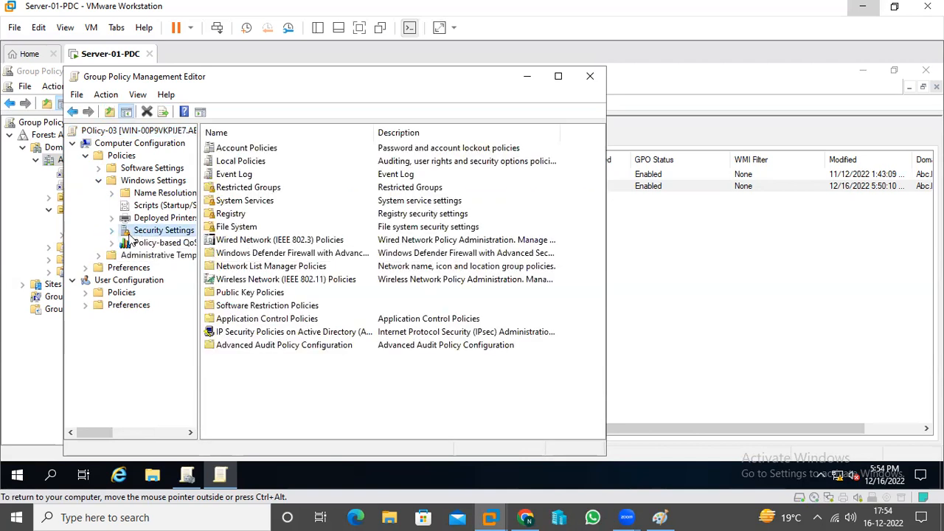
{"action": "left_click", "coordinate": [113, 232]}
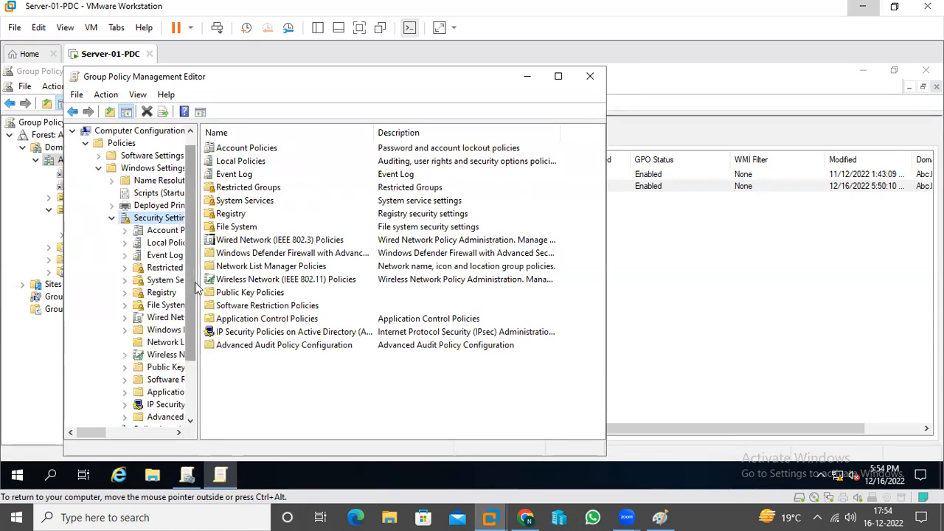
{"action": "left_click_drag", "start_coordinate": [246, 287], "coordinate": [272, 292]}
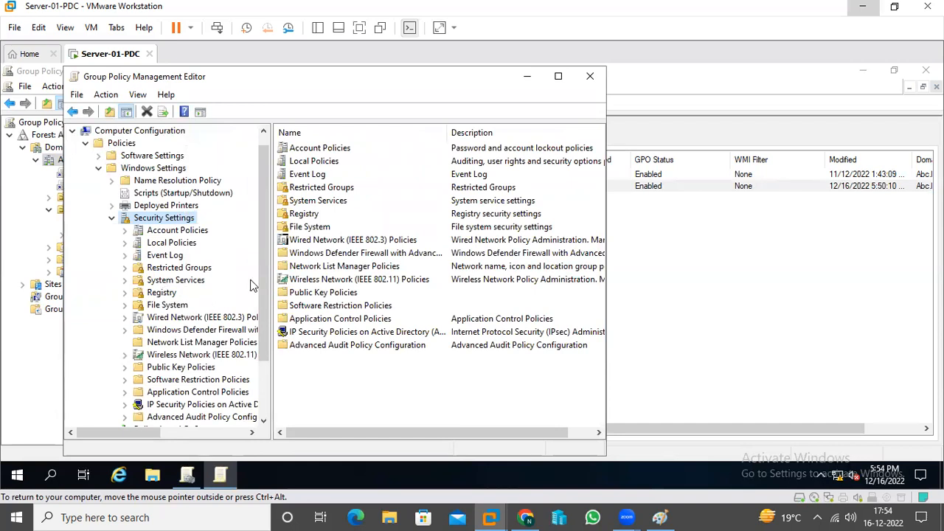
{"action": "scroll", "coordinate": [270, 292], "scroll_direction": "down", "scroll_amount": 2}
{"action": "scroll", "coordinate": [270, 293], "scroll_direction": "up", "scroll_amount": 2}
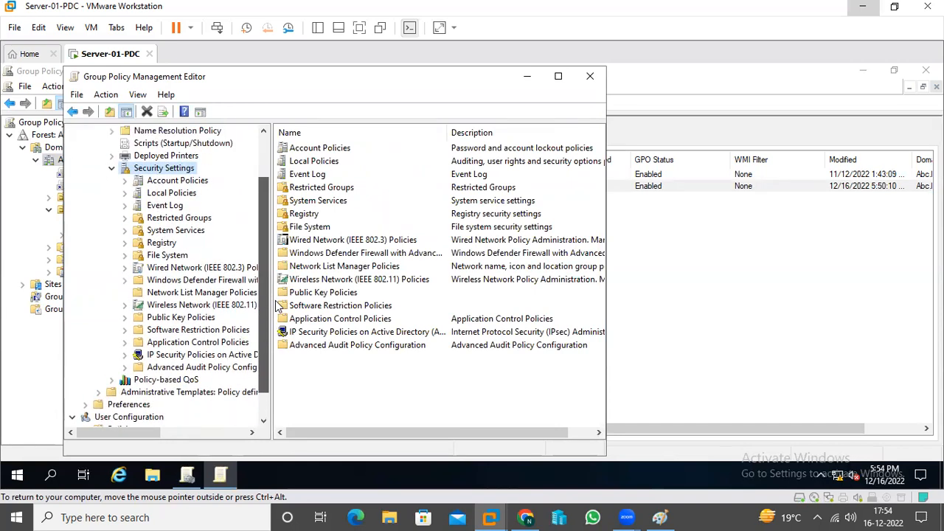
{"action": "left_click", "coordinate": [111, 217]}
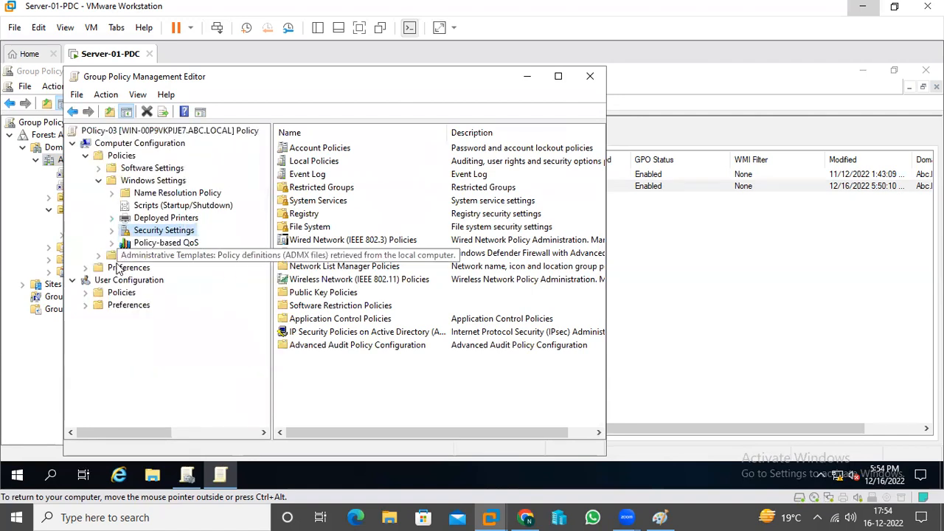
{"action": "left_click", "coordinate": [101, 256]}
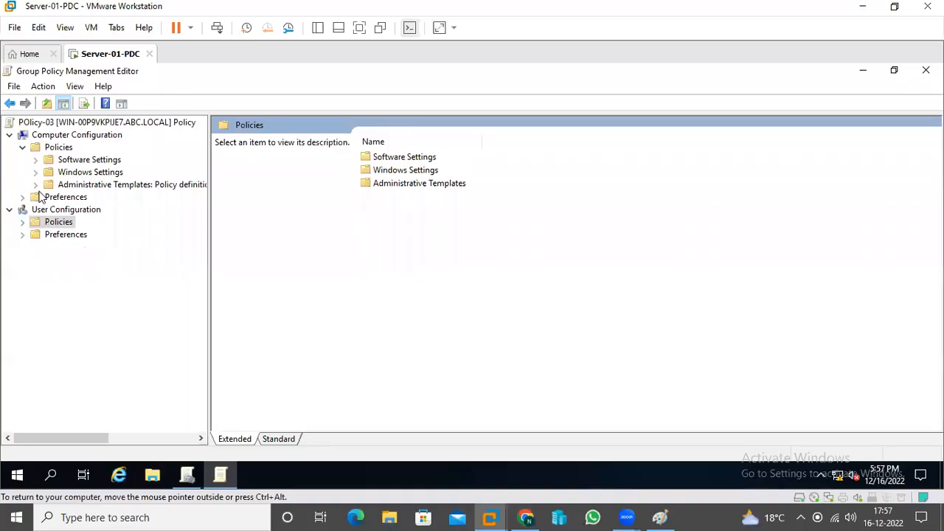
Display the Group Policy settings in the System folder of the User Configuration Administrative Templates
{"action": "left_click", "coordinate": [23, 147]}
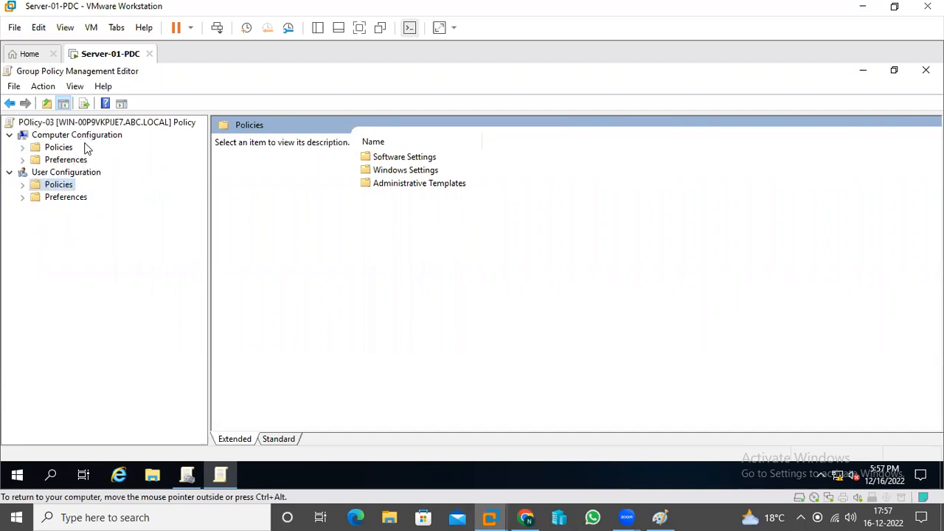
{"action": "left_click", "coordinate": [23, 185]}
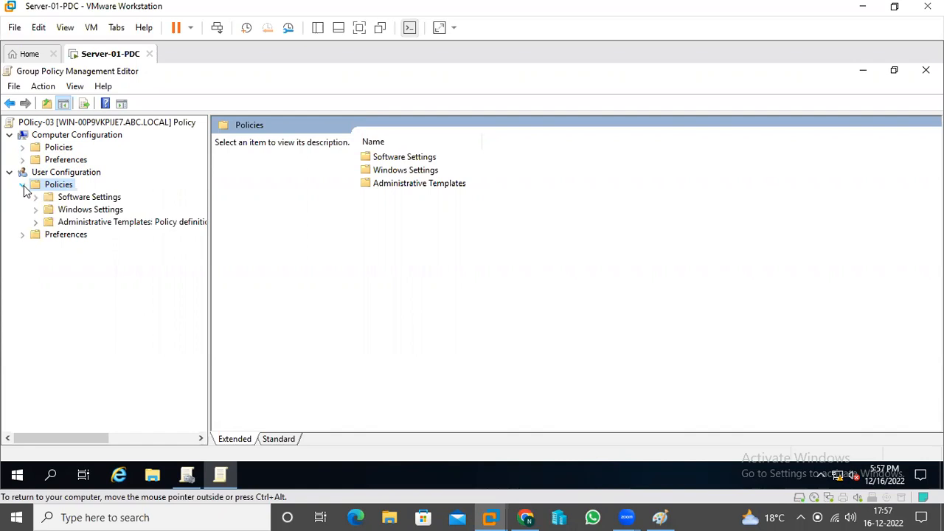
{"action": "left_click", "coordinate": [36, 223]}
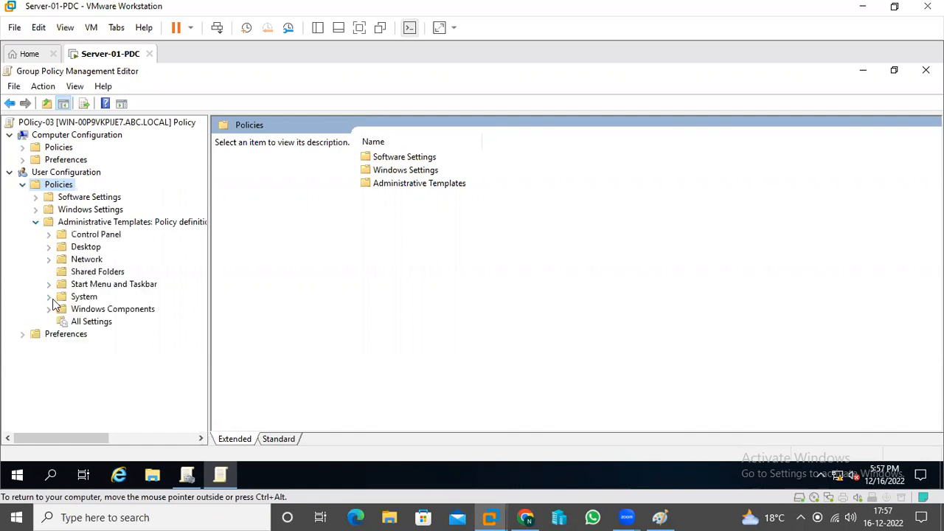
{"action": "left_click", "coordinate": [50, 298]}
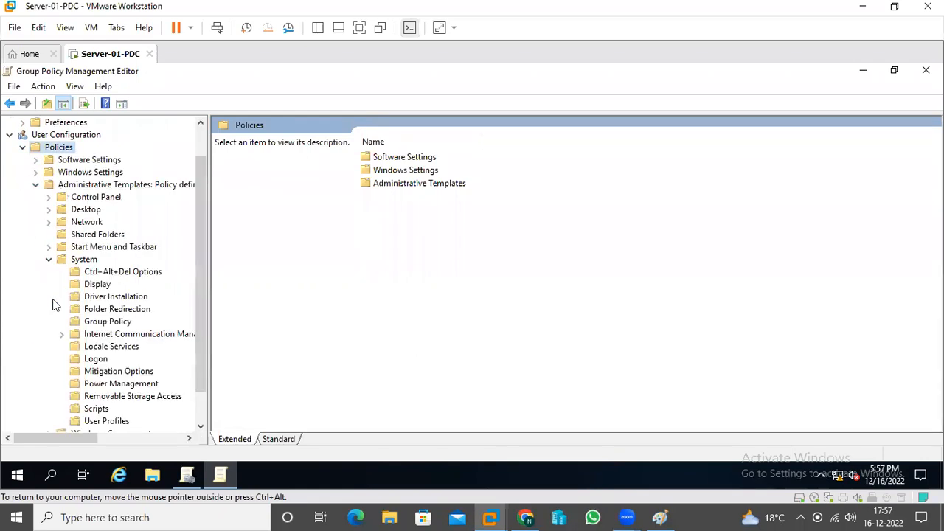
{"action": "left_click", "coordinate": [103, 322]}
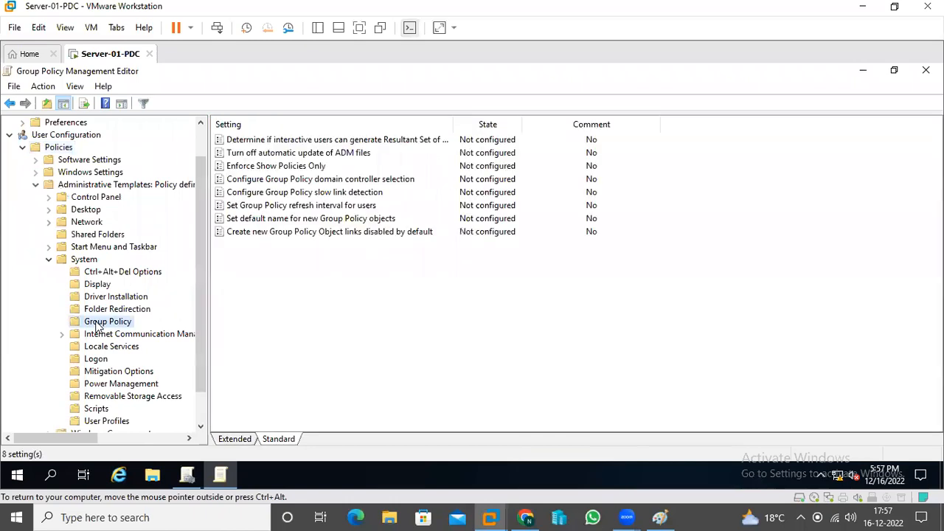
Try Configure Group Policy slow link detection as Enabled with a connection speed of 0 Kbps, and close the setting without applying it
{"action": "left_click", "coordinate": [293, 193]}
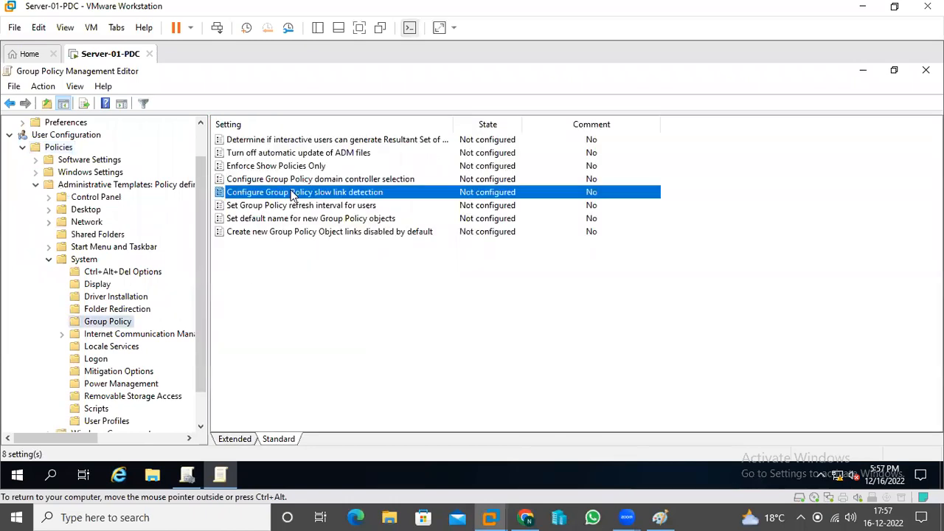
{"action": "right_click", "coordinate": [361, 198]}
{"action": "left_click", "coordinate": [389, 204]}
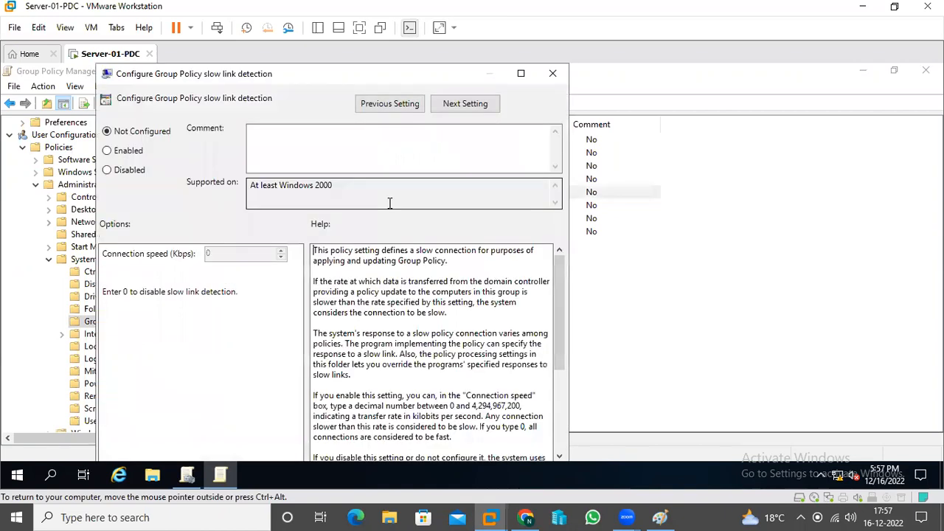
{"action": "left_click", "coordinate": [127, 153]}
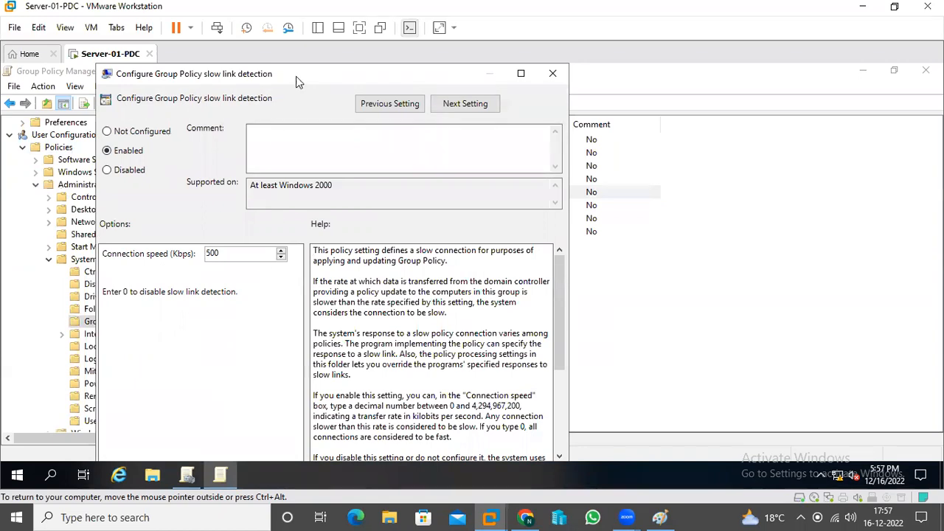
{"action": "left_click_drag", "start_coordinate": [333, 70], "coordinate": [312, 78]}
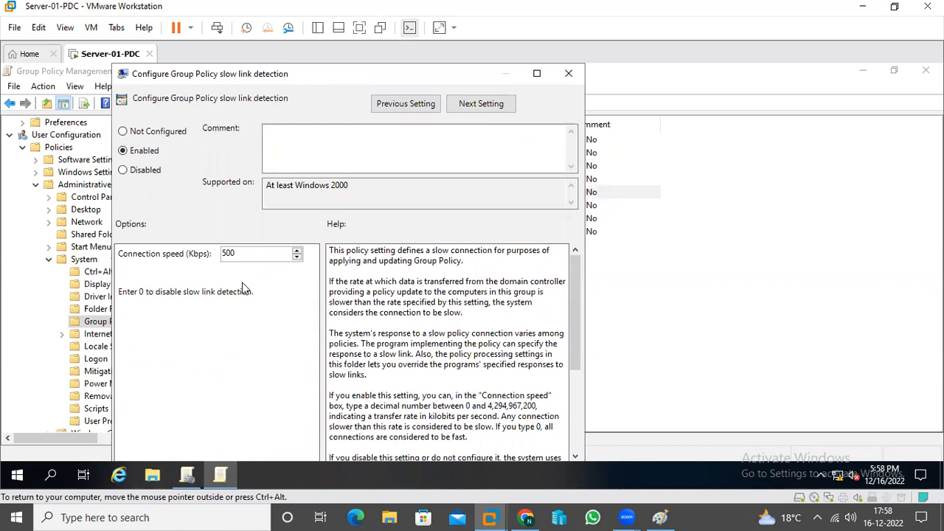
{"action": "double_click", "coordinate": [227, 253]}
{"action": "key", "text": "BackSpace"}
{"action": "type", "text": "0"}
{"action": "left_click", "coordinate": [569, 73]}
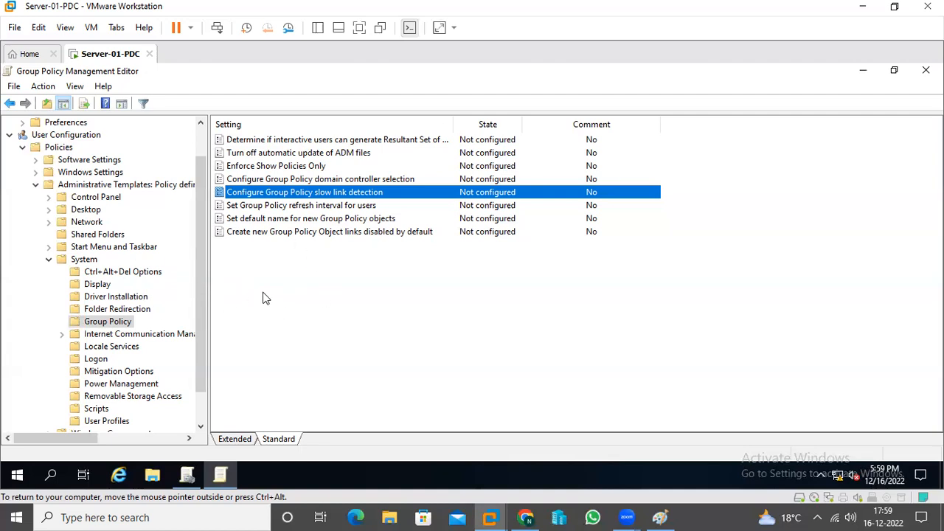
Collapse the user Administrative Templates and display the Applications item in the Windows Settings of the User Configuration Preferences
{"action": "scroll", "coordinate": [127, 371], "scroll_direction": "down", "scroll_amount": 1}
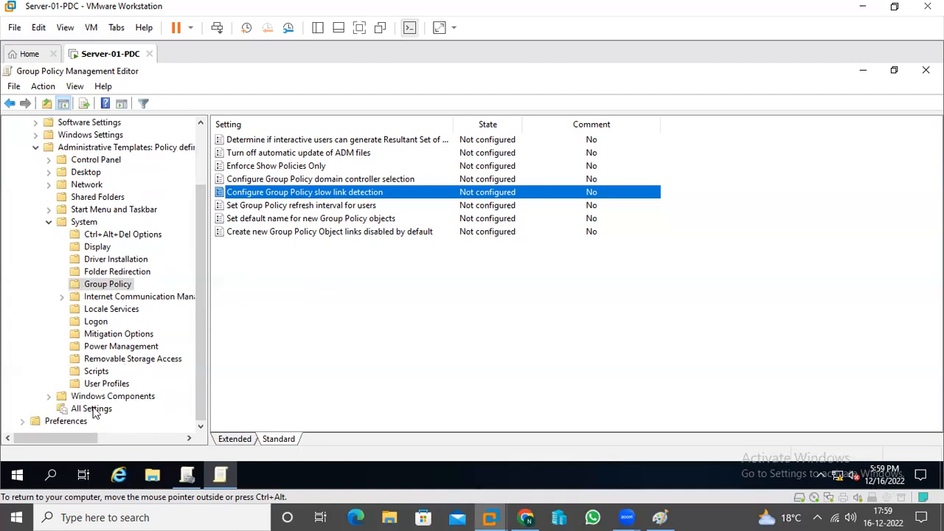
{"action": "scroll", "coordinate": [144, 379], "scroll_direction": "up", "scroll_amount": 2}
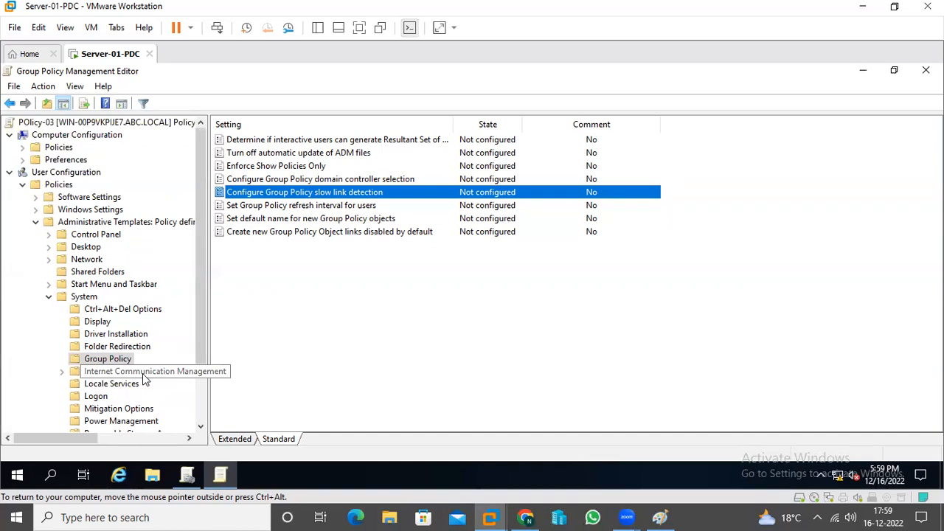
{"action": "left_click", "coordinate": [35, 222]}
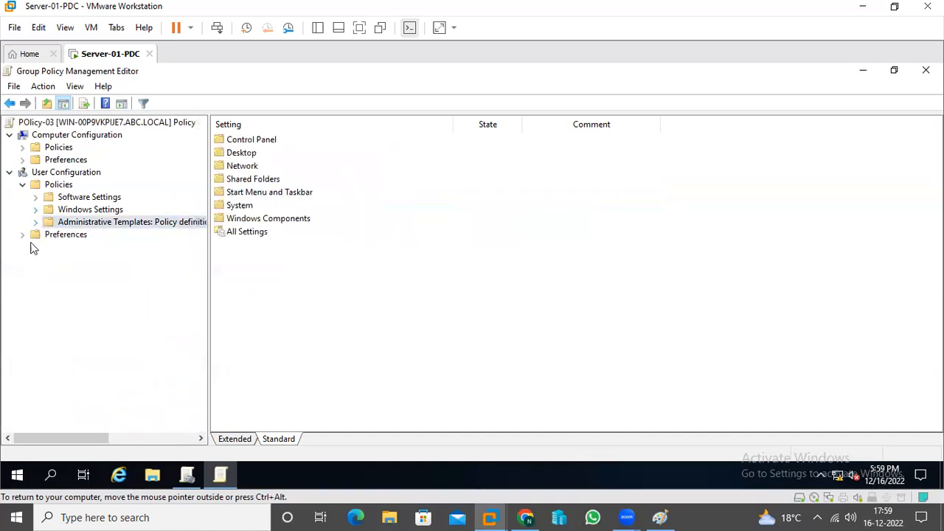
{"action": "left_click", "coordinate": [23, 236]}
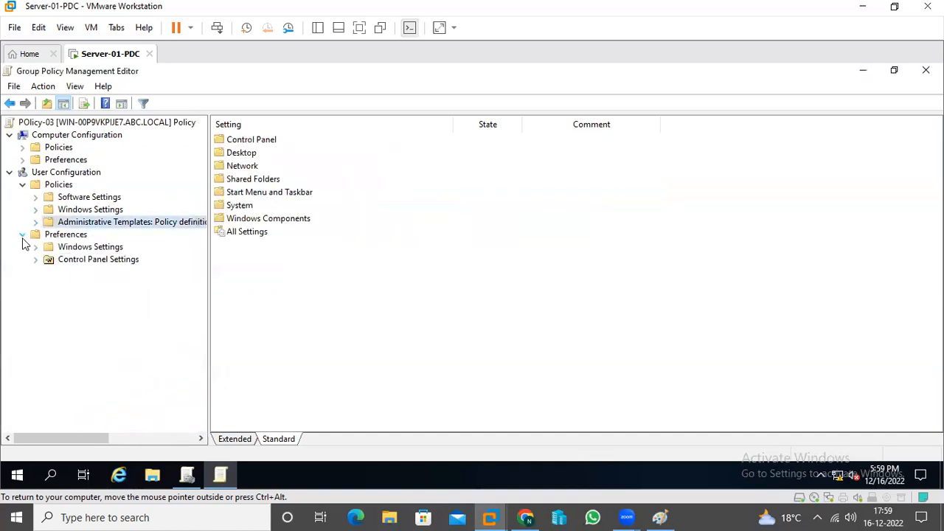
{"action": "left_click", "coordinate": [62, 250]}
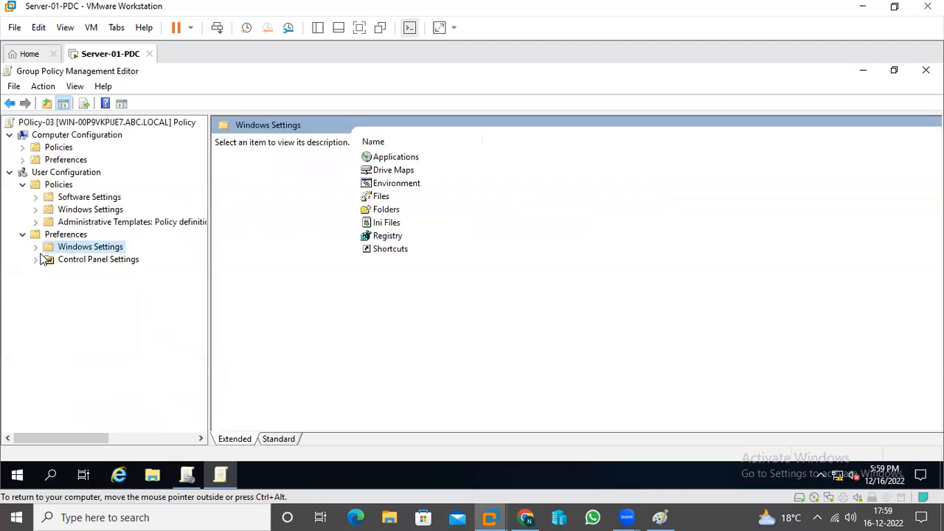
{"action": "left_click", "coordinate": [37, 249]}
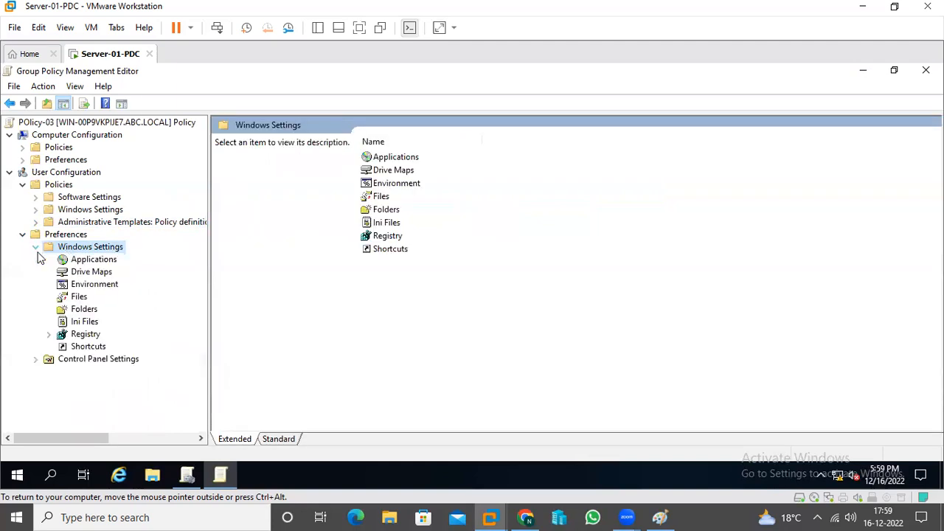
{"action": "left_click", "coordinate": [92, 263]}
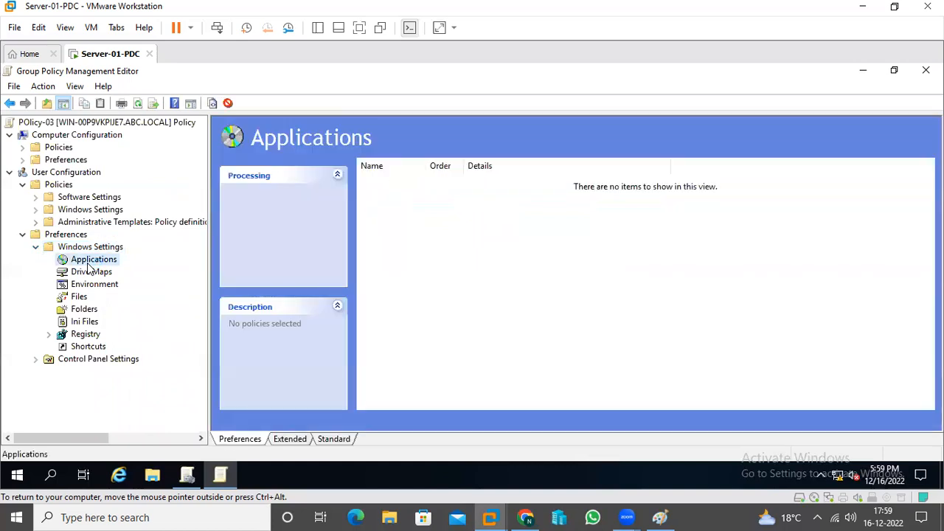
Examine the Drive Maps, Folders, Registry and Shortcuts items in the Windows Settings of the User Configuration Preferences
{"action": "left_click", "coordinate": [87, 274]}
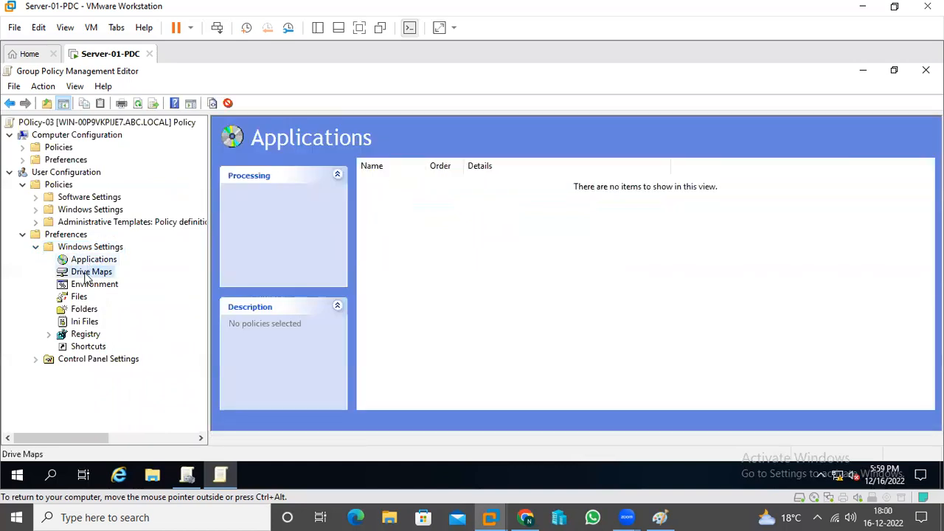
{"action": "left_click", "coordinate": [81, 313]}
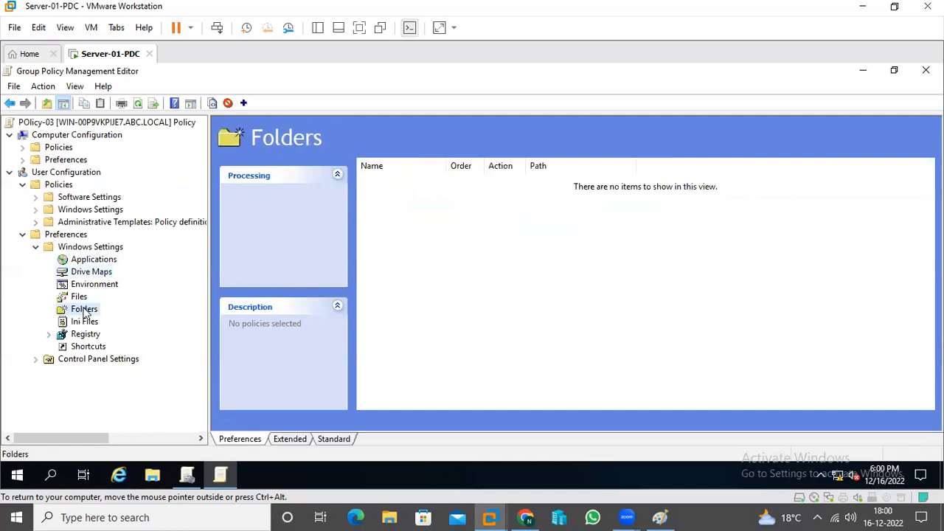
{"action": "left_click", "coordinate": [86, 336]}
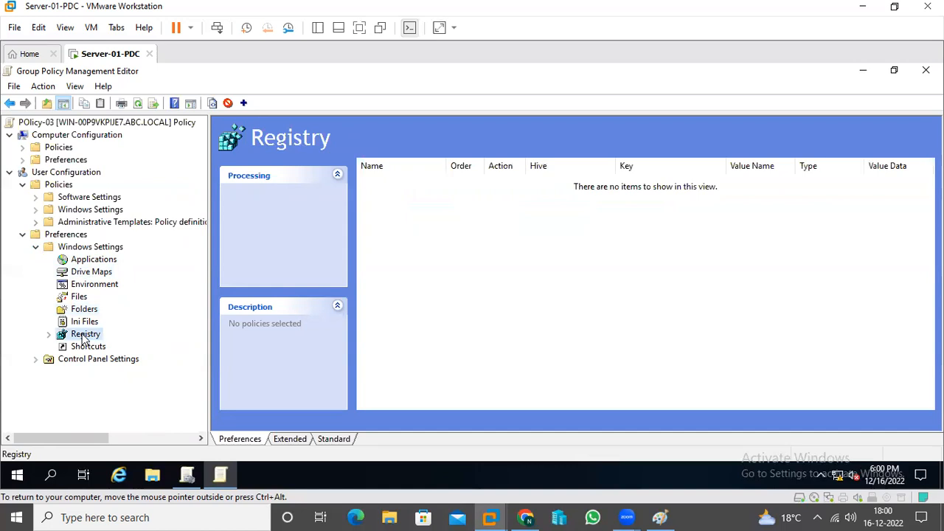
{"action": "left_click", "coordinate": [81, 350]}
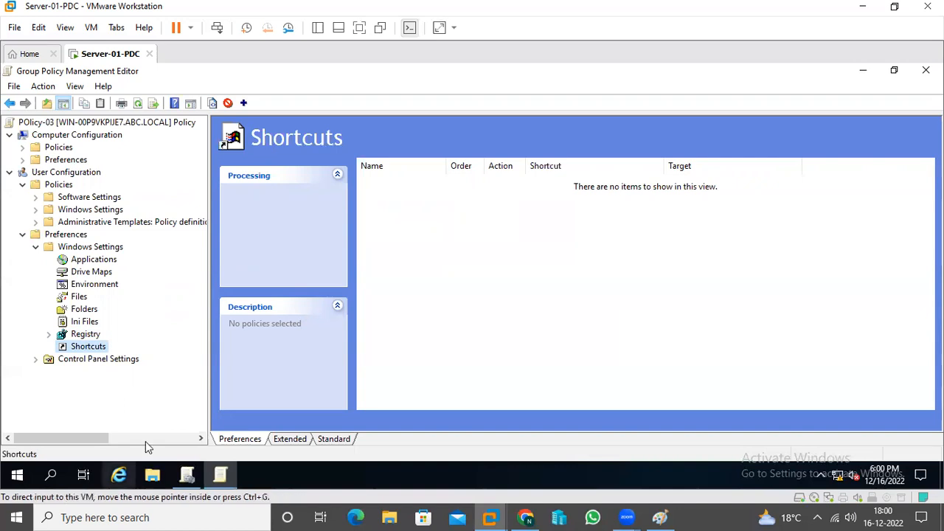
Switch to File Explorer and create a folder named Data on Local Disk (C:)
{"action": "left_click", "coordinate": [157, 483]}
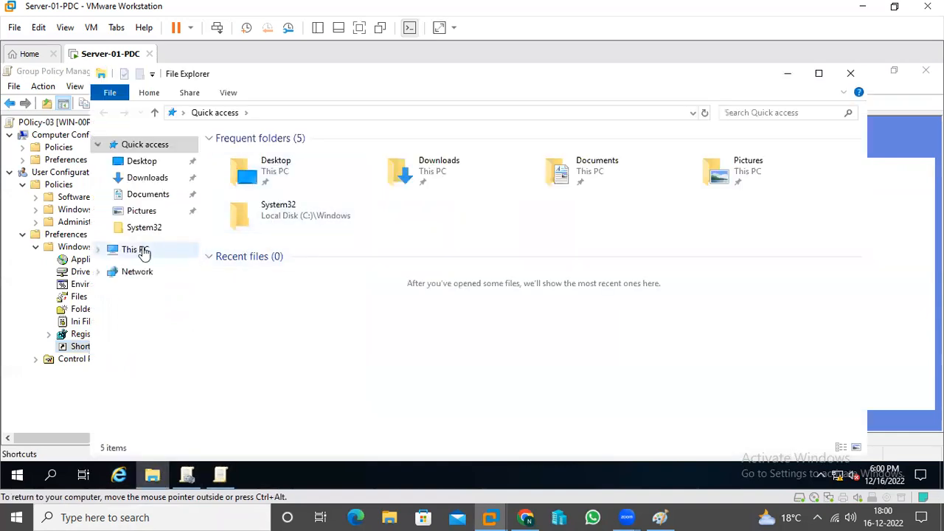
{"action": "left_click", "coordinate": [136, 250]}
{"action": "double_click", "coordinate": [272, 312]}
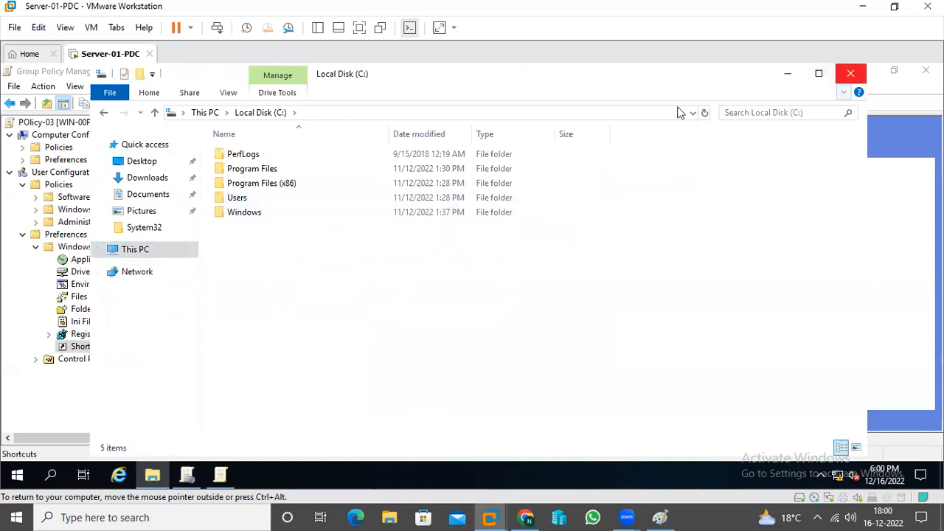
{"action": "right_click", "coordinate": [250, 252]}
{"action": "mouse_move", "coordinate": [305, 380]}
{"action": "left_click", "coordinate": [410, 382]}
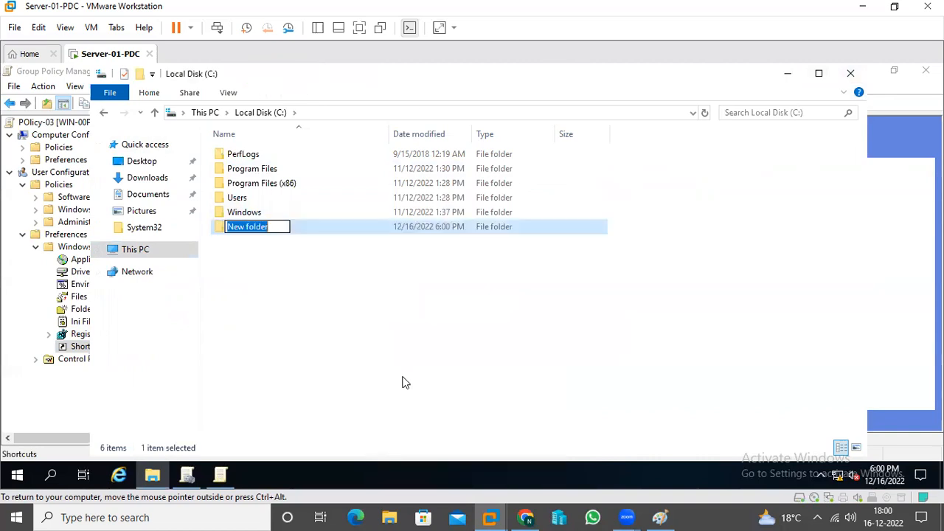
{"action": "type", "text": "Data"}
{"action": "key", "text": "Return"}
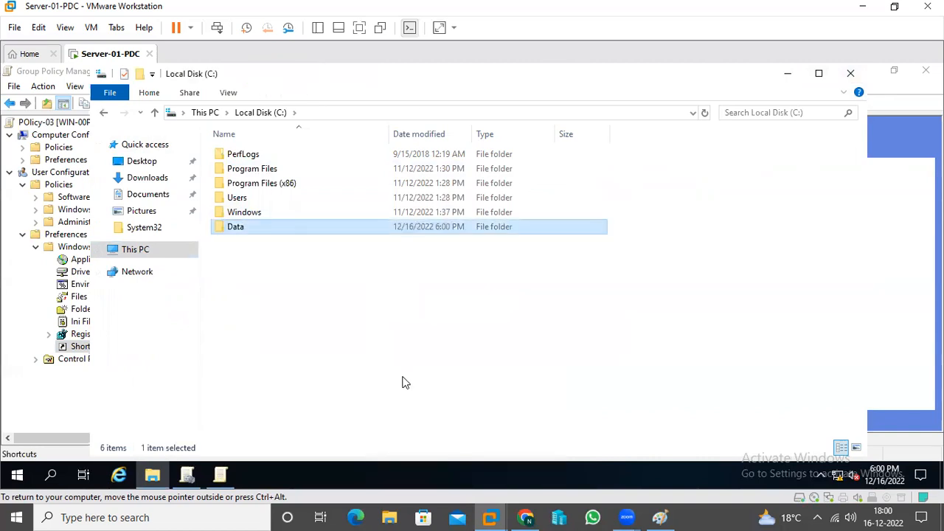
Open the advanced sharing options in the Data folder's properties and enable sharing with the share name Data
{"action": "key", "text": "shift+F10"}
{"action": "key", "text": "Up"}
{"action": "key", "text": "Return"}
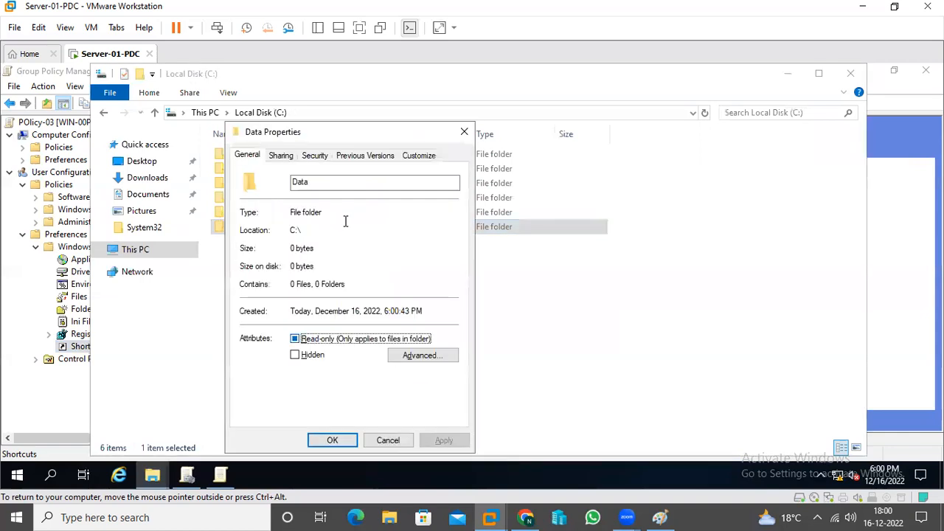
{"action": "left_click", "coordinate": [271, 157]}
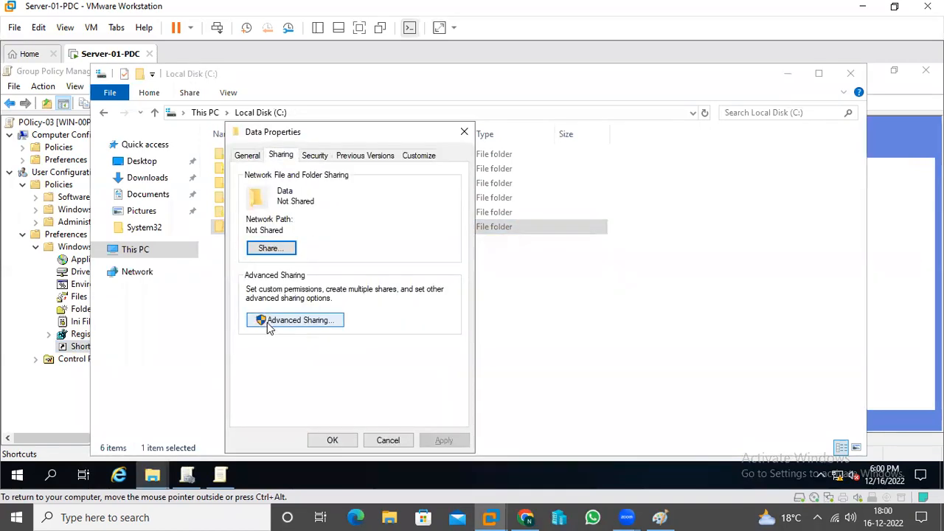
{"action": "left_click", "coordinate": [269, 323]}
{"action": "left_click", "coordinate": [264, 180]}
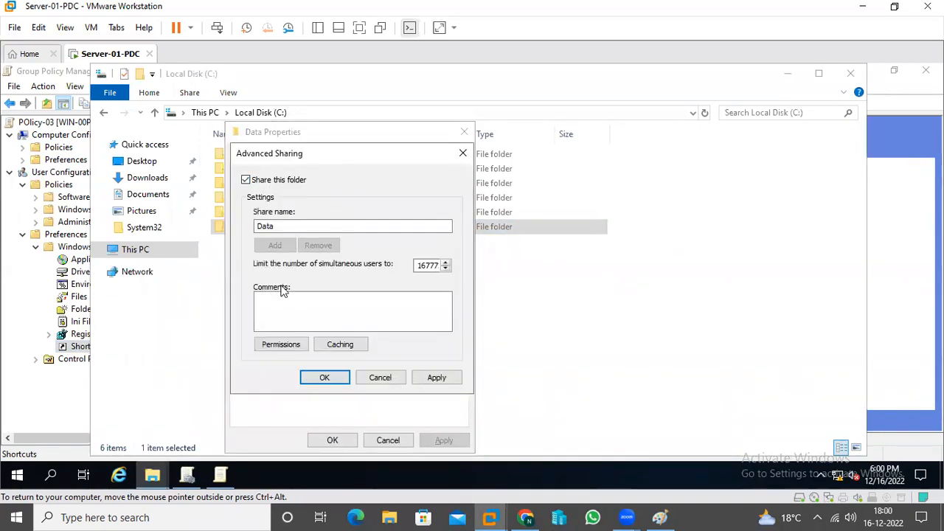
Adjust the Data share's permissions, apply the sharing settings, and close the folder's properties and File Explorer
{"action": "left_click", "coordinate": [280, 347]}
{"action": "left_click", "coordinate": [406, 321]}
{"action": "left_click", "coordinate": [458, 441]}
{"action": "left_click", "coordinate": [369, 441]}
{"action": "left_click", "coordinate": [451, 378]}
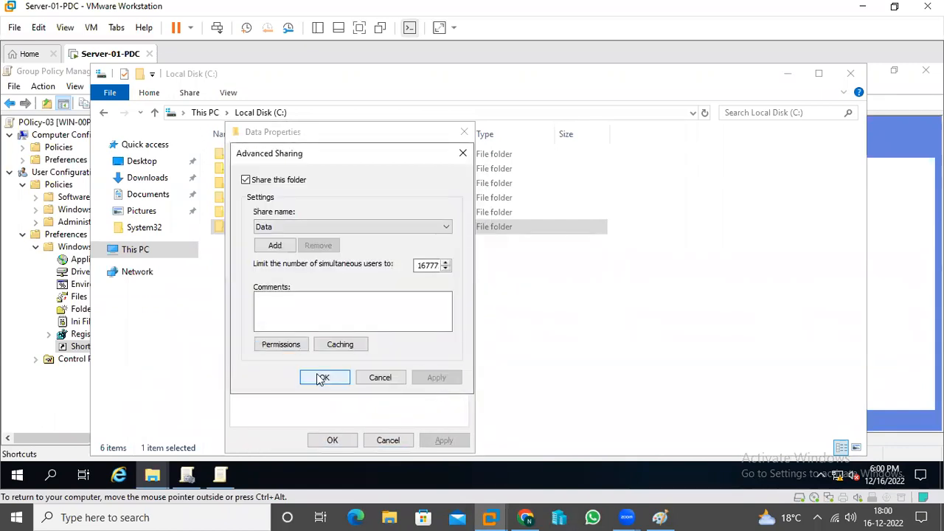
{"action": "left_click", "coordinate": [321, 378]}
{"action": "left_click", "coordinate": [328, 441]}
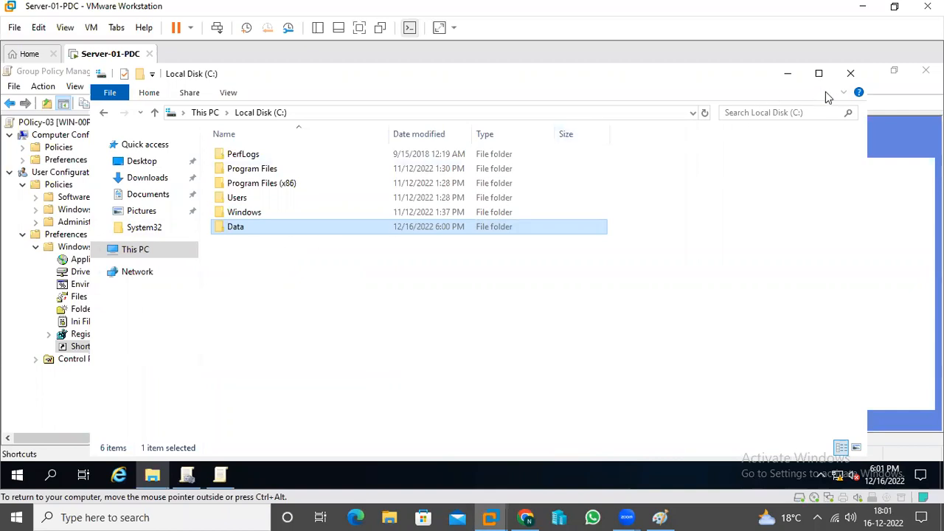
{"action": "left_click", "coordinate": [851, 73]}
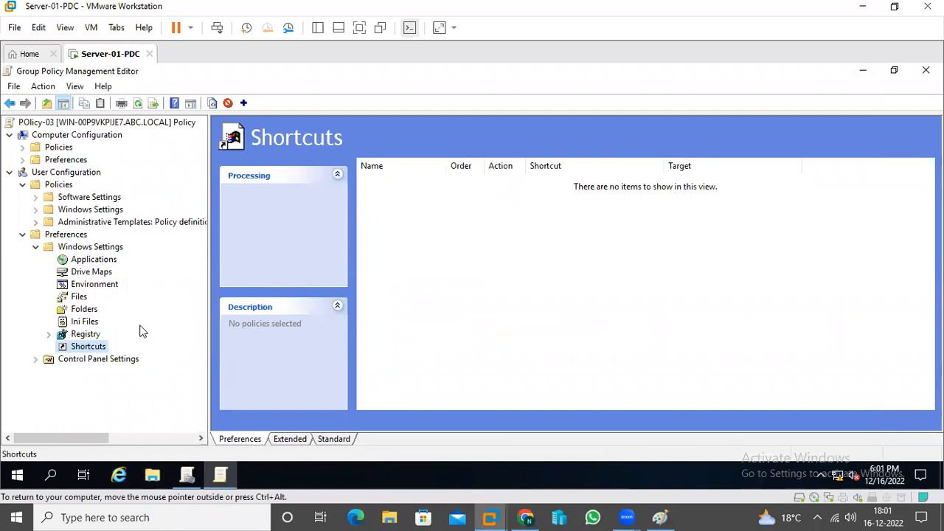
Check the Data folder on Local Disk (C:) in File Explorer and return to the policy editor
{"action": "left_click", "coordinate": [149, 476]}
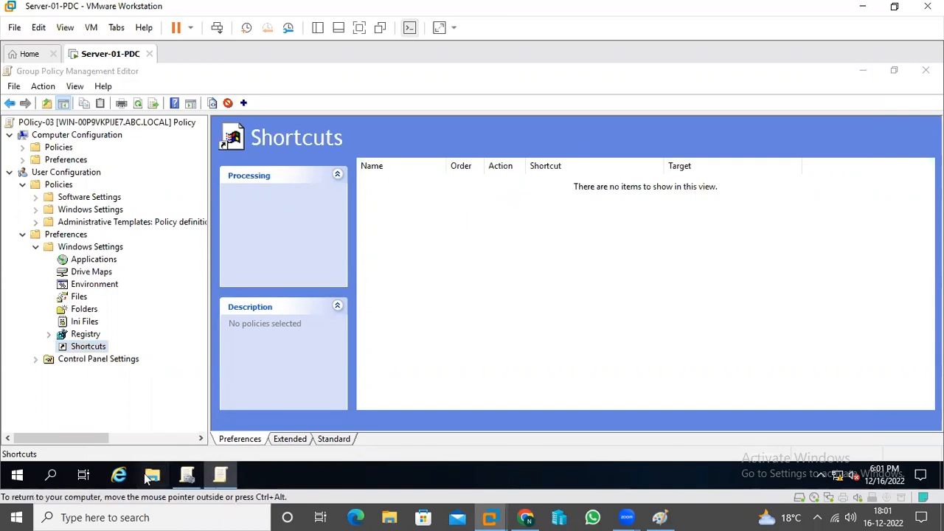
{"action": "left_click", "coordinate": [125, 249]}
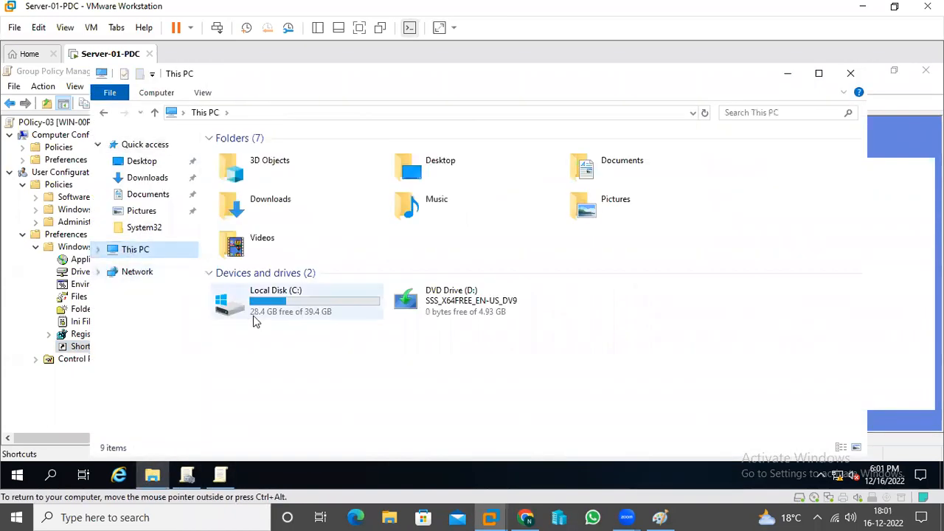
{"action": "double_click", "coordinate": [277, 309]}
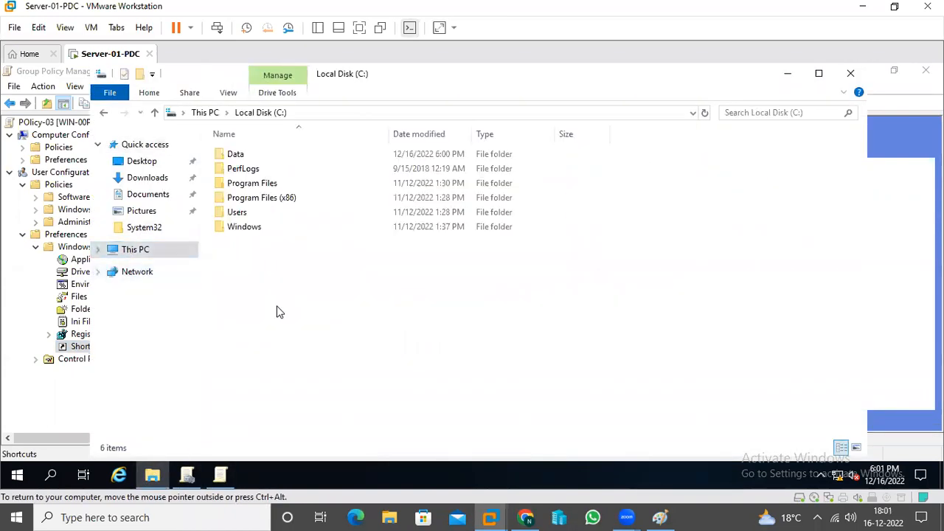
{"action": "left_click", "coordinate": [233, 158]}
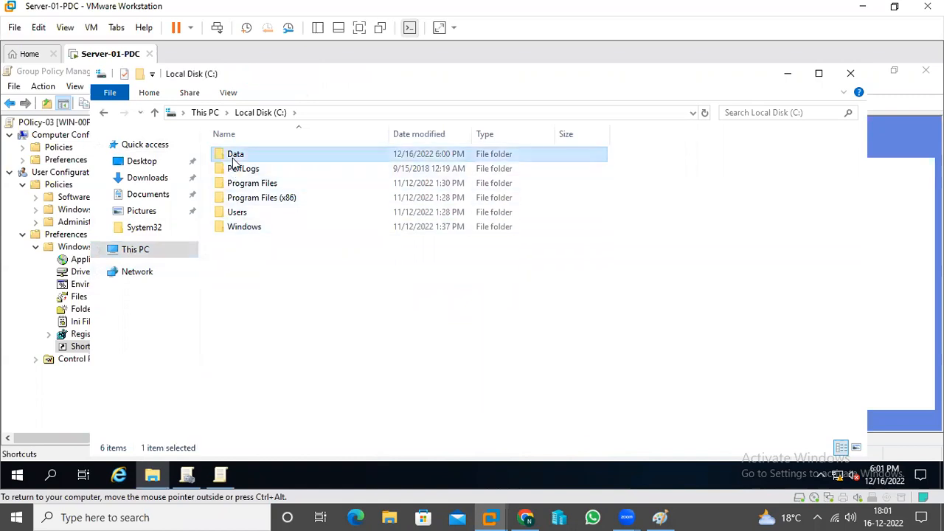
{"action": "left_click", "coordinate": [850, 75]}
Start a new mapped drive under Drive Maps with the action Create, and begin its location with \\
{"action": "left_click", "coordinate": [92, 272]}
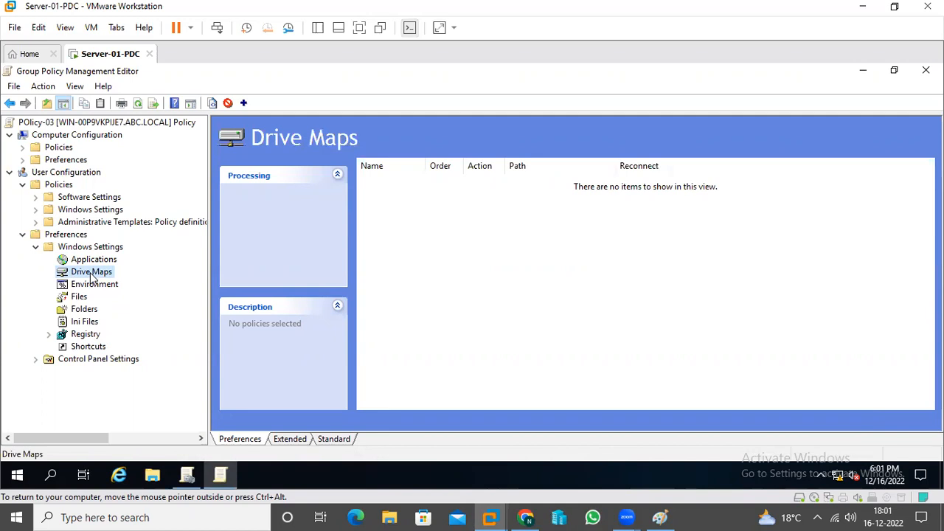
{"action": "right_click", "coordinate": [91, 274]}
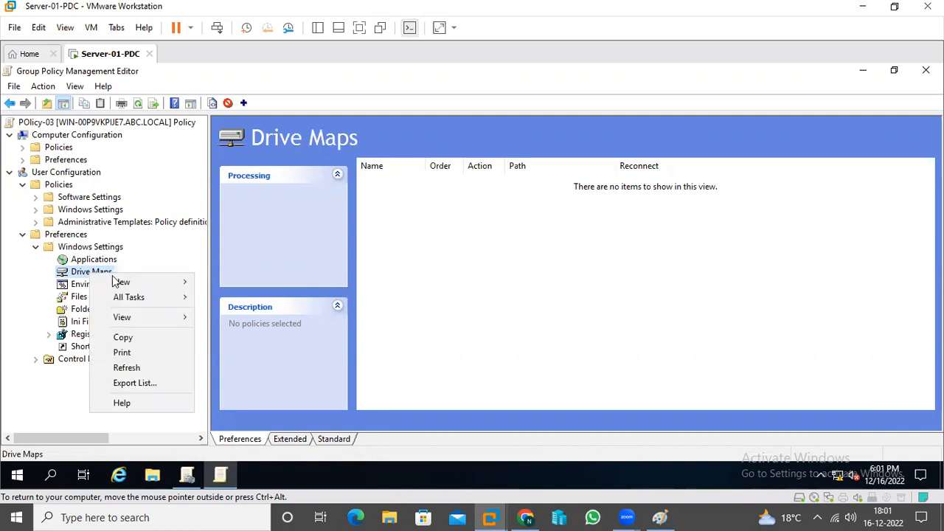
{"action": "mouse_move", "coordinate": [138, 288]}
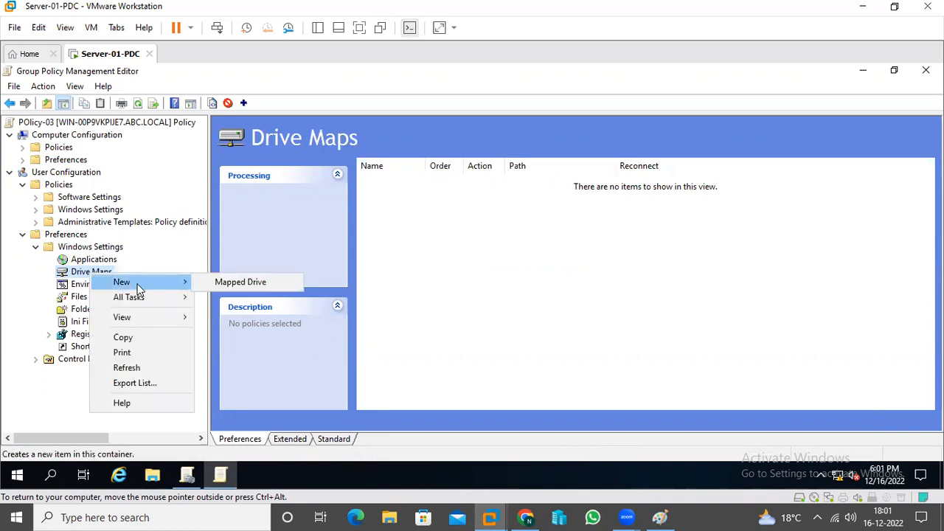
{"action": "left_click", "coordinate": [251, 282]}
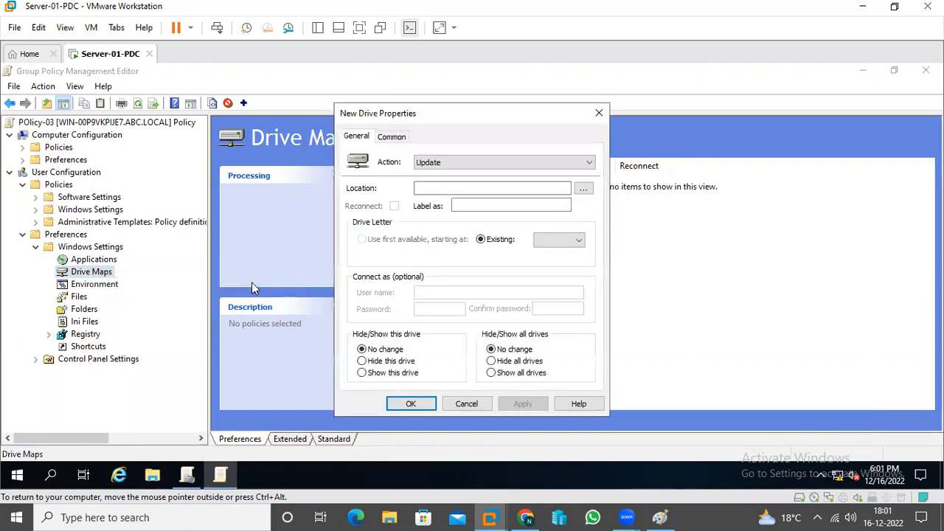
{"action": "left_click_drag", "start_coordinate": [432, 121], "coordinate": [398, 109]}
{"action": "left_click", "coordinate": [417, 150]}
{"action": "left_click", "coordinate": [409, 162]}
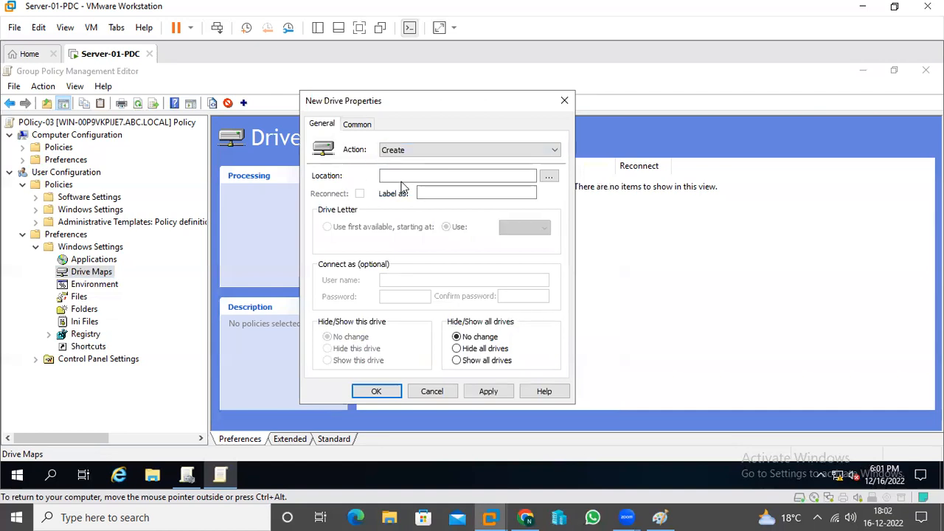
{"action": "left_click", "coordinate": [406, 173]}
{"action": "type", "text": "\\\\"}
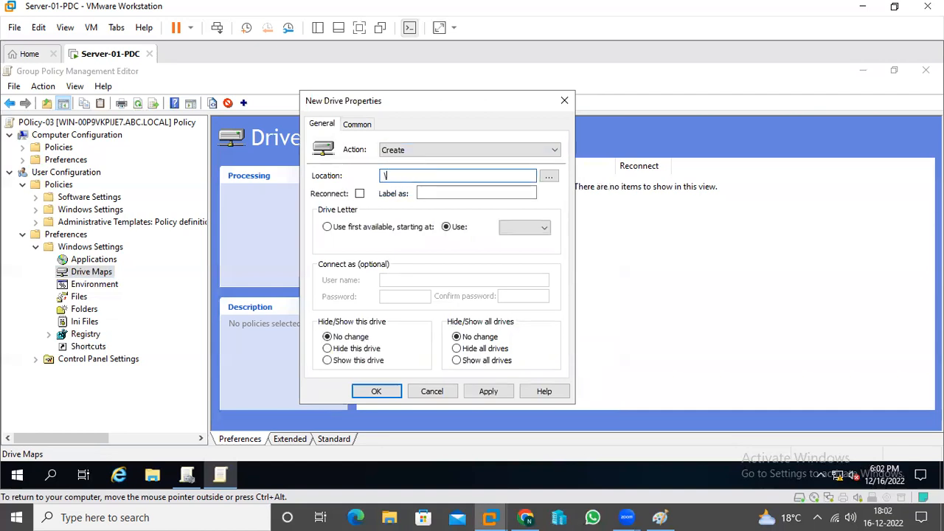
Look up the server's IPv4 address by running ipconfig in a Command Prompt, and close the prompt
{"action": "right_click", "coordinate": [16, 474]}
{"action": "left_click", "coordinate": [49, 402]}
{"action": "type", "text": "cmd"}
{"action": "key", "text": "Return"}
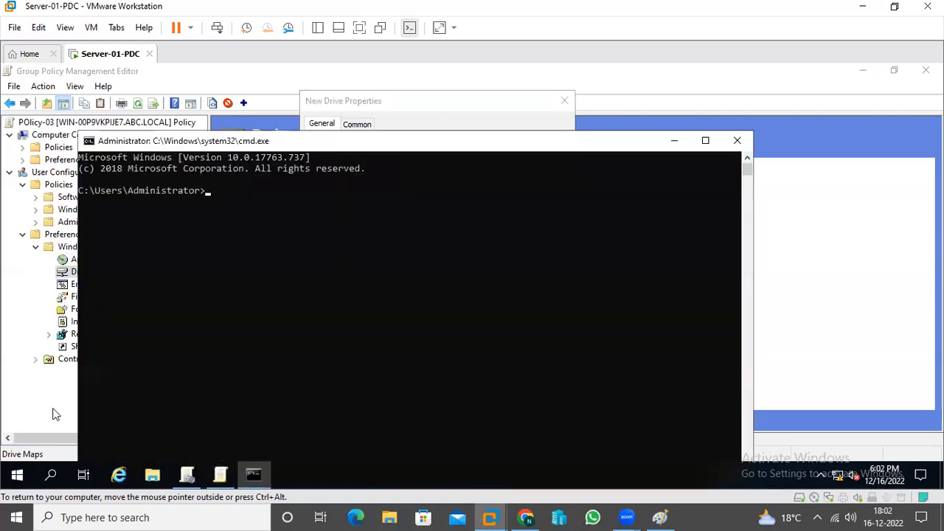
{"action": "type", "text": "ipconfig"}
{"action": "key", "text": "Return"}
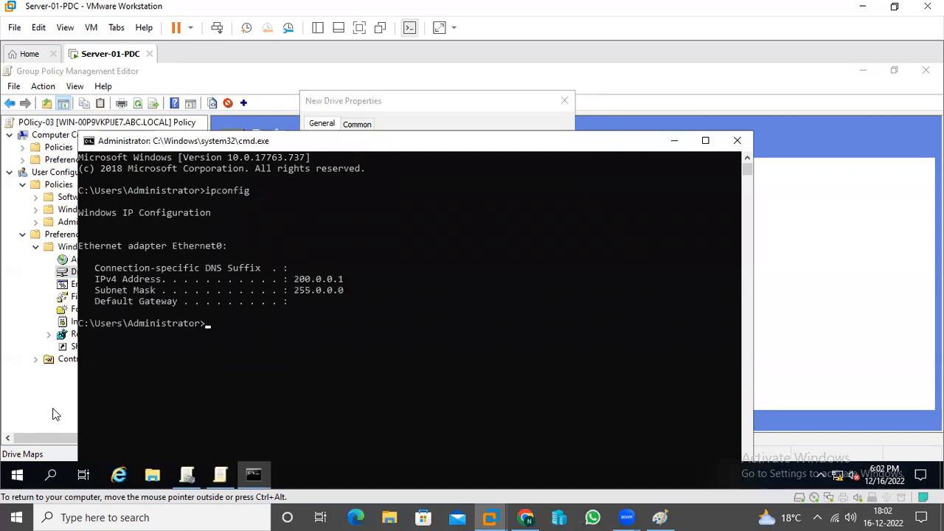
{"action": "left_click", "coordinate": [734, 140]}
Complete the mapped drive's location as \\200.0.0.1\Data and enable Reconnect
{"action": "type", "text": "200."}
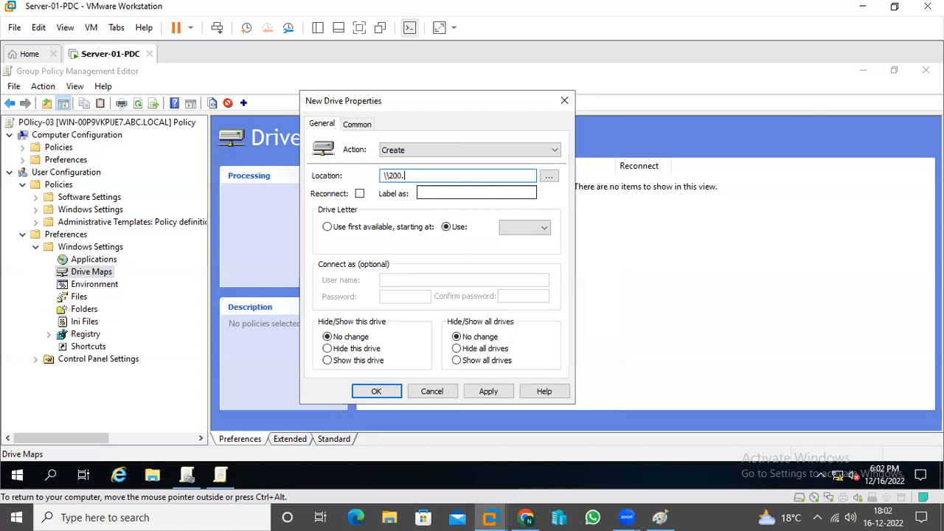
{"action": "type", "text": "0.0.1\\Data"}
{"action": "left_click", "coordinate": [359, 193]}
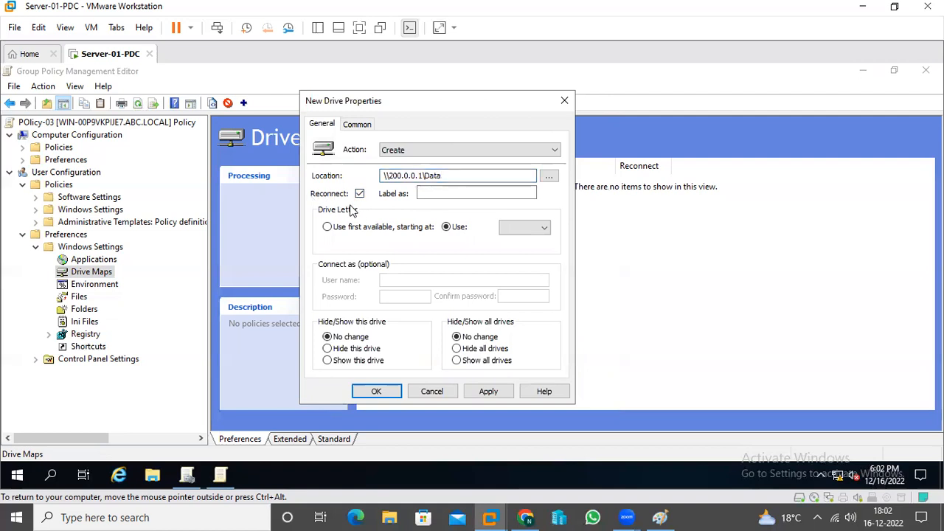
Assign drive letter Z and the label User-Data to the mapped drive, and save the preference item
{"action": "left_click", "coordinate": [546, 230]}
{"action": "left_click_drag", "start_coordinate": [546, 277], "coordinate": [543, 373]}
{"action": "left_click", "coordinate": [516, 362]}
{"action": "left_click", "coordinate": [445, 191]}
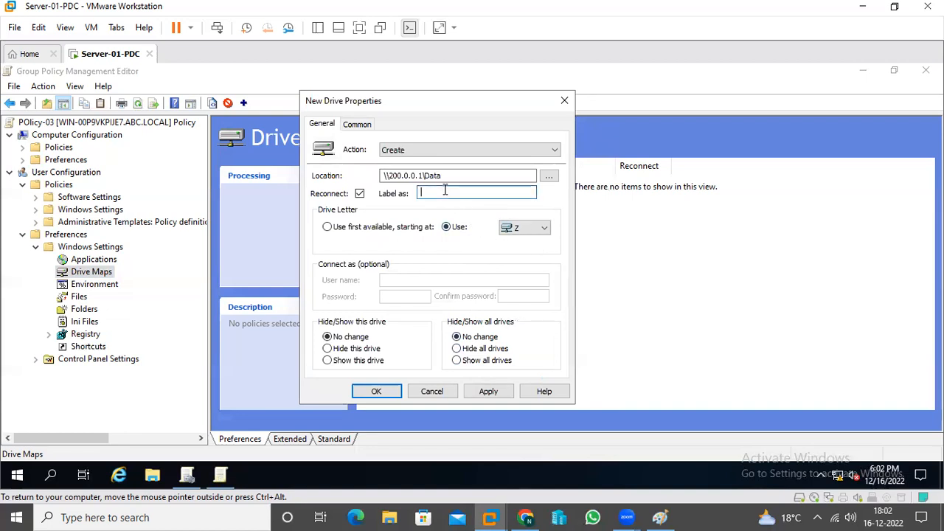
{"action": "type", "text": "User-Data"}
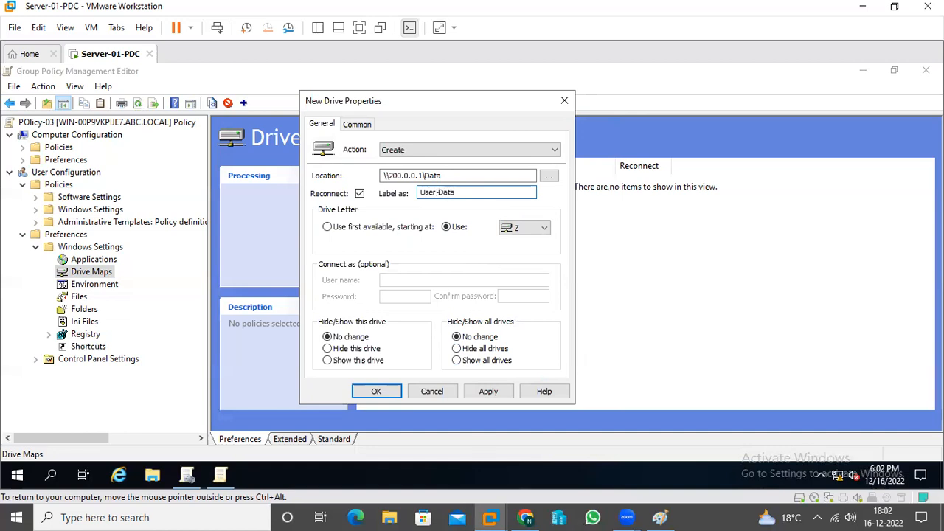
{"action": "left_click", "coordinate": [490, 392]}
{"action": "left_click", "coordinate": [376, 390]}
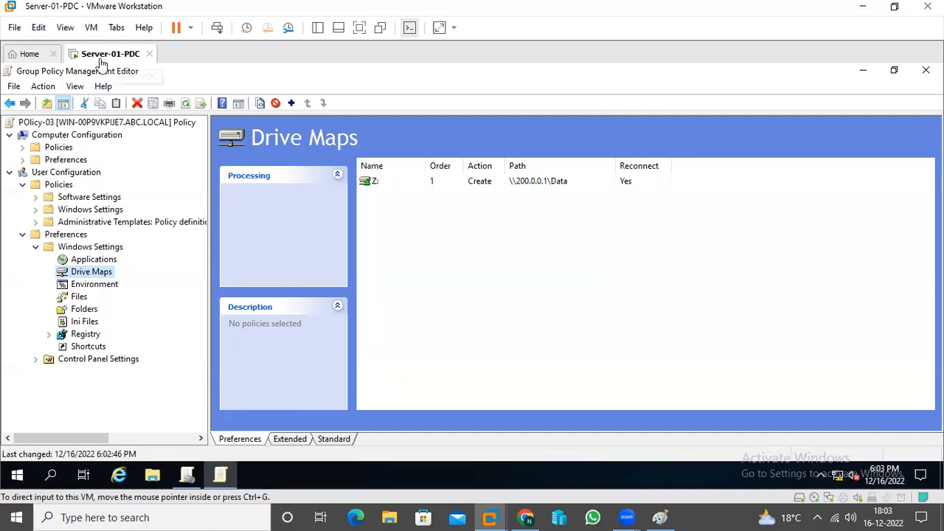
Link the existing GPO POlicy-03 to OU-01 in Group Policy Management
{"action": "left_click", "coordinate": [865, 70]}
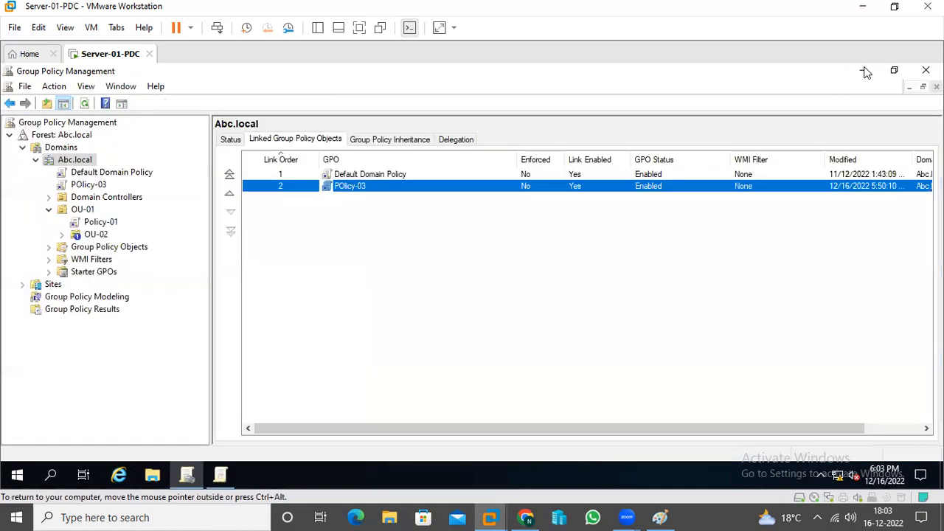
{"action": "left_click", "coordinate": [68, 210]}
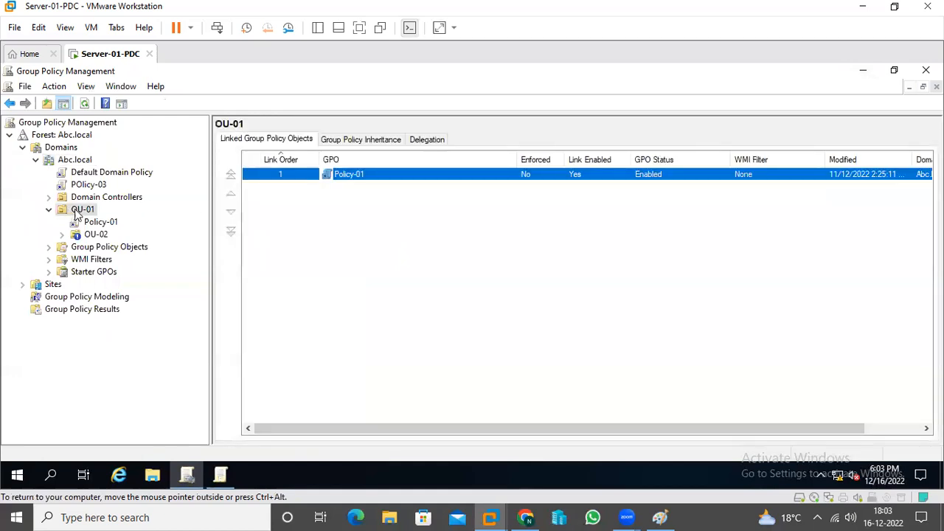
{"action": "right_click", "coordinate": [87, 210]}
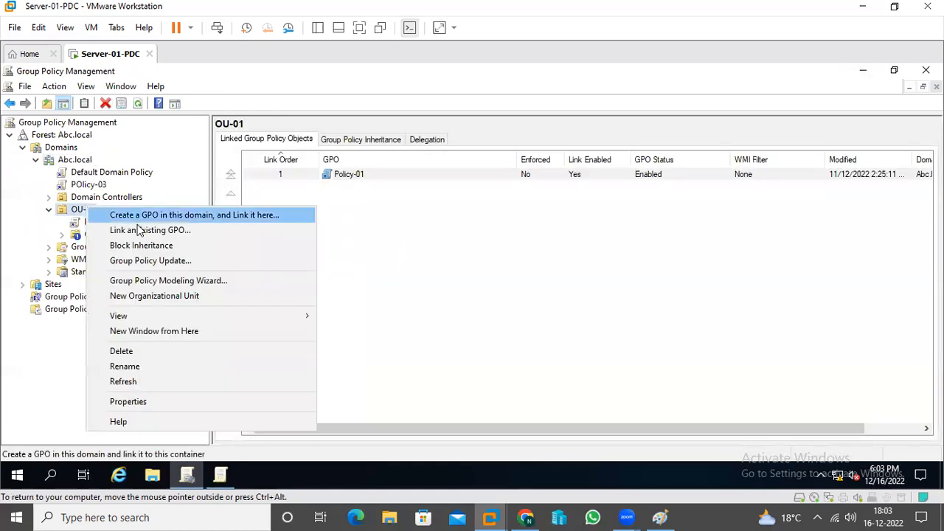
{"action": "left_click", "coordinate": [181, 236]}
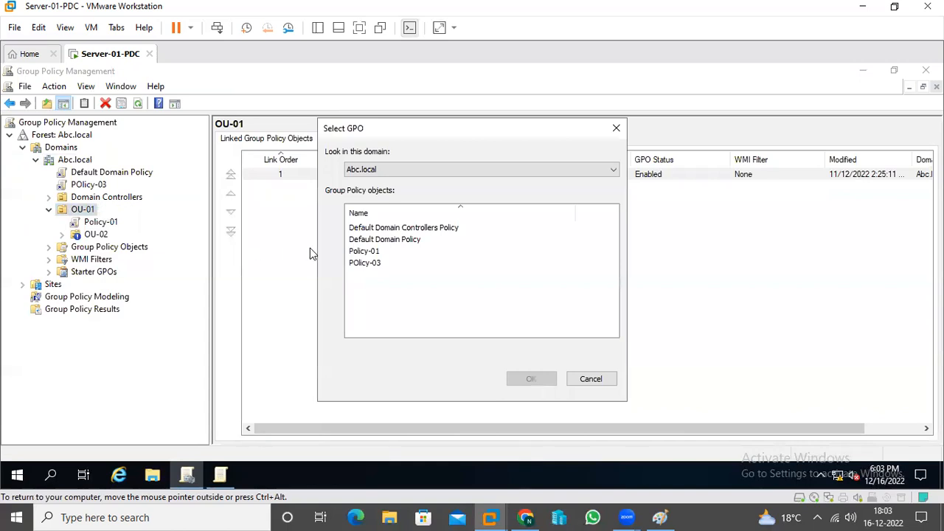
{"action": "left_click", "coordinate": [369, 263]}
{"action": "left_click", "coordinate": [531, 379]}
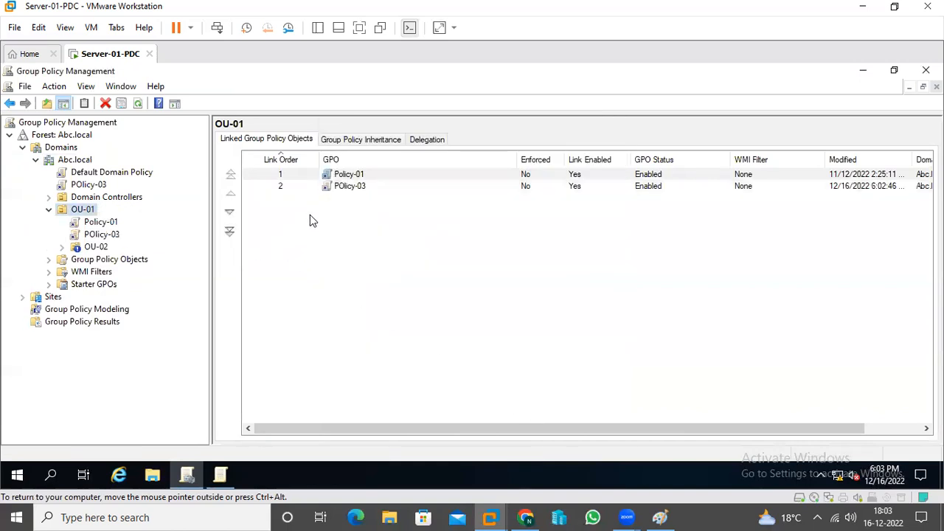
{"action": "left_click", "coordinate": [344, 187]}
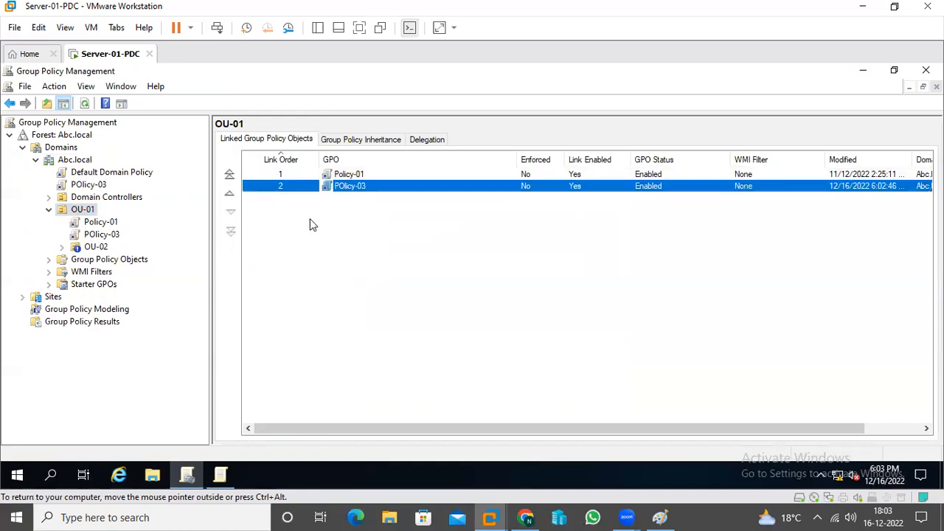
Run dsa.msc to review the contents of OU-01 in Active Directory Users and Computers, and close it
{"action": "right_click", "coordinate": [16, 477]}
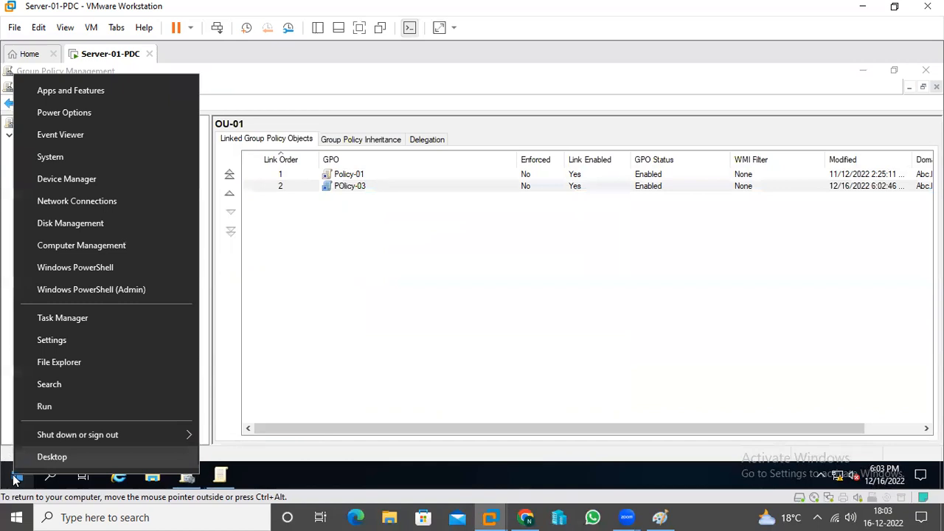
{"action": "left_click", "coordinate": [38, 409]}
{"action": "type", "text": "dsa.msc"}
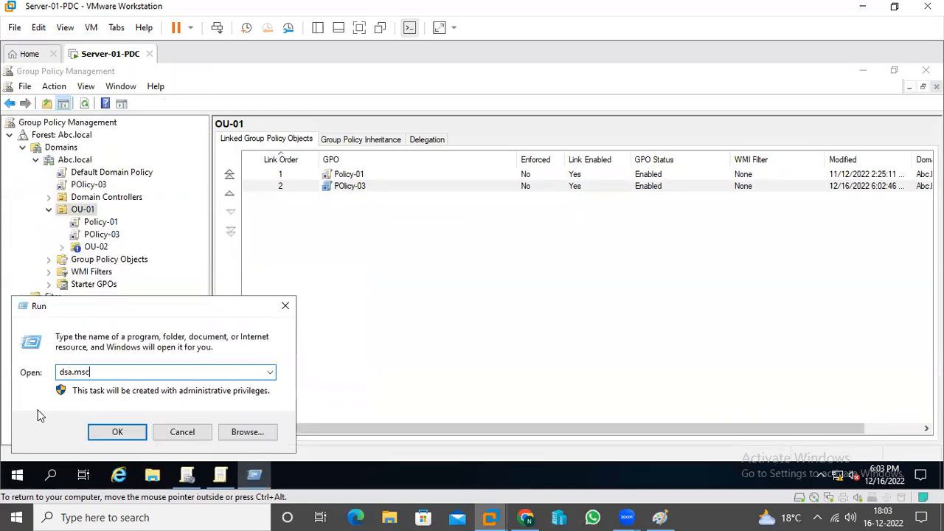
{"action": "key", "text": "Return"}
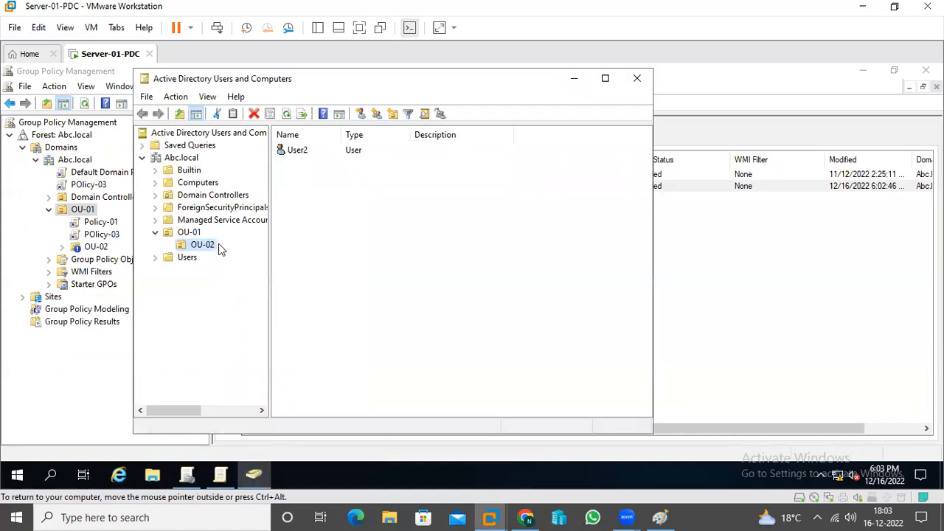
{"action": "left_click", "coordinate": [192, 233]}
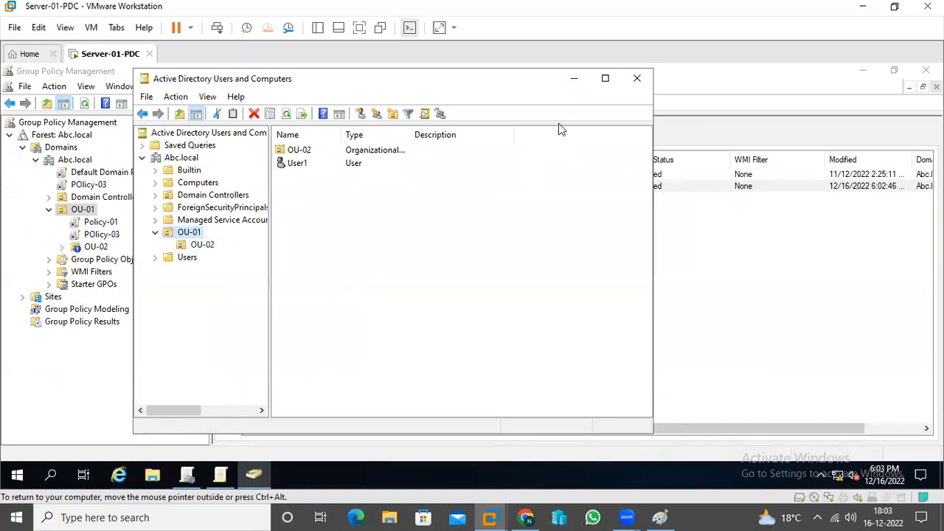
{"action": "left_click", "coordinate": [637, 79]}
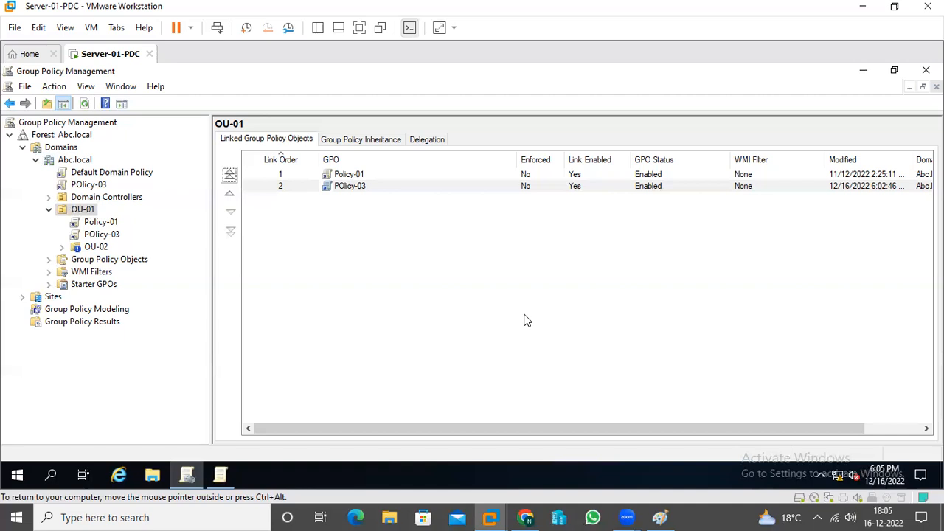
Raise POlicy-03 to link order 1 in OU-01, and return it to link order 2
{"action": "left_click", "coordinate": [350, 187]}
{"action": "left_click", "coordinate": [230, 193]}
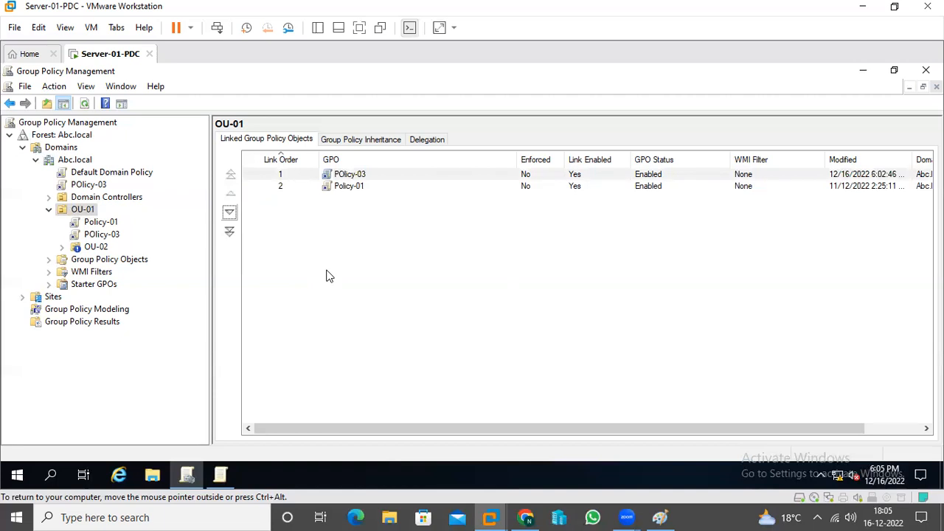
{"action": "left_click", "coordinate": [229, 213]}
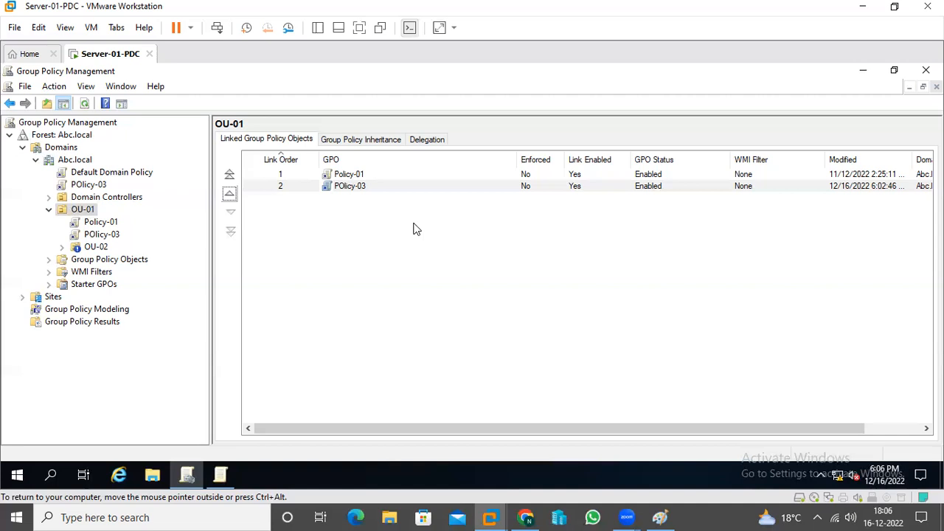
{"action": "right_click", "coordinate": [332, 186]}
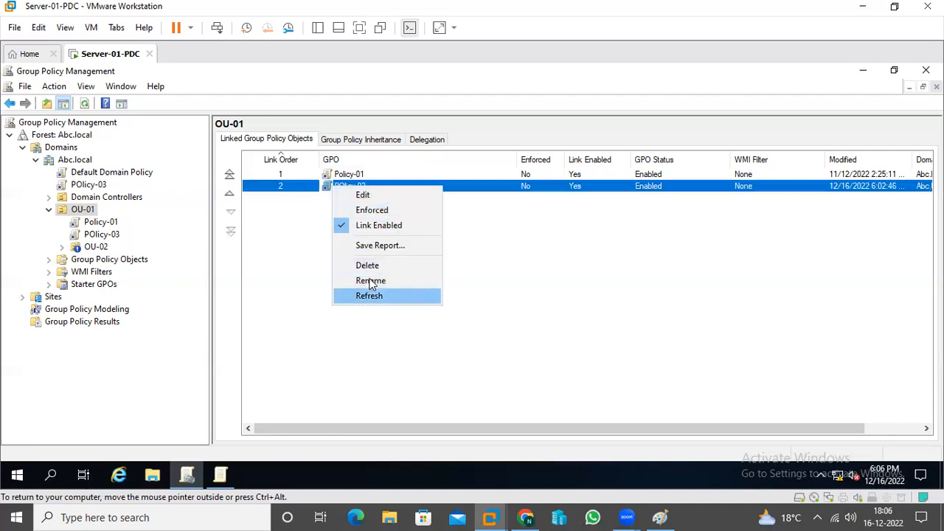
{"action": "left_click", "coordinate": [288, 289]}
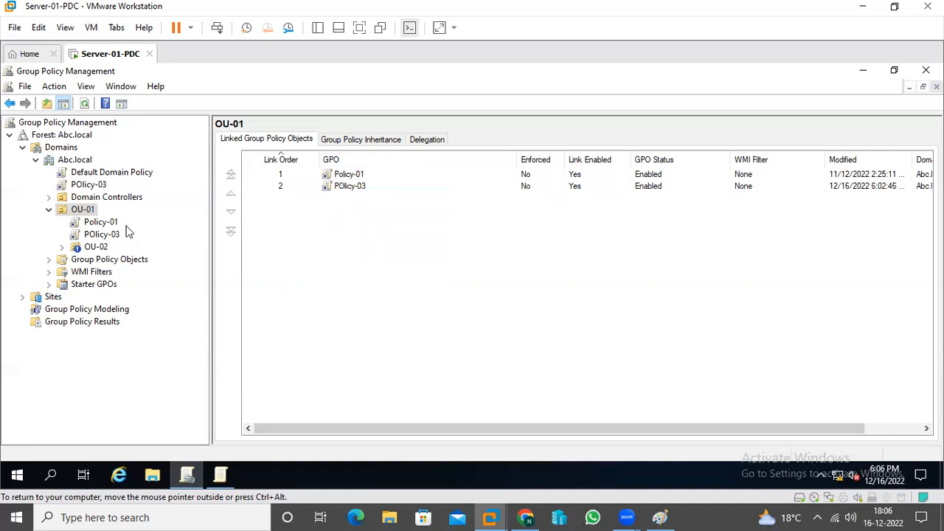
Set the GPO status of POlicy-03 to All settings disabled in its details
{"action": "left_click", "coordinate": [94, 187]}
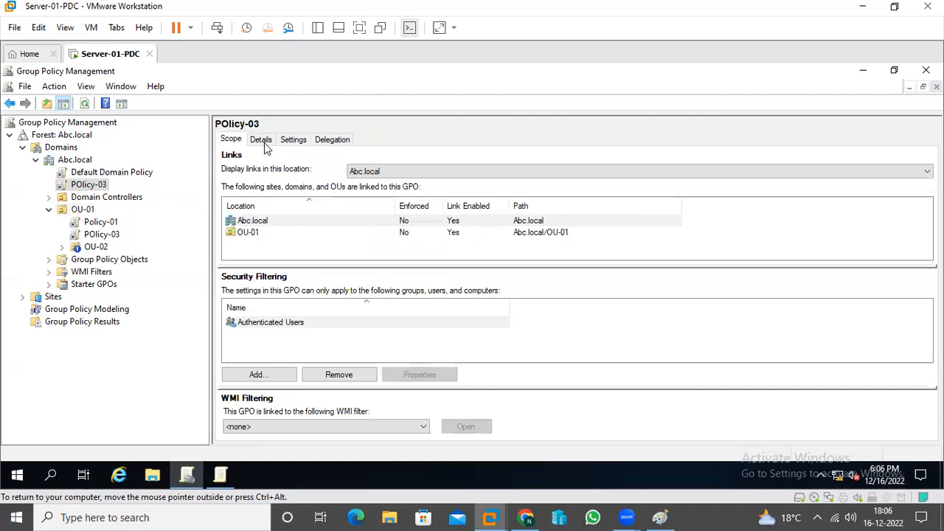
{"action": "left_click", "coordinate": [262, 141]}
{"action": "left_click", "coordinate": [354, 303]}
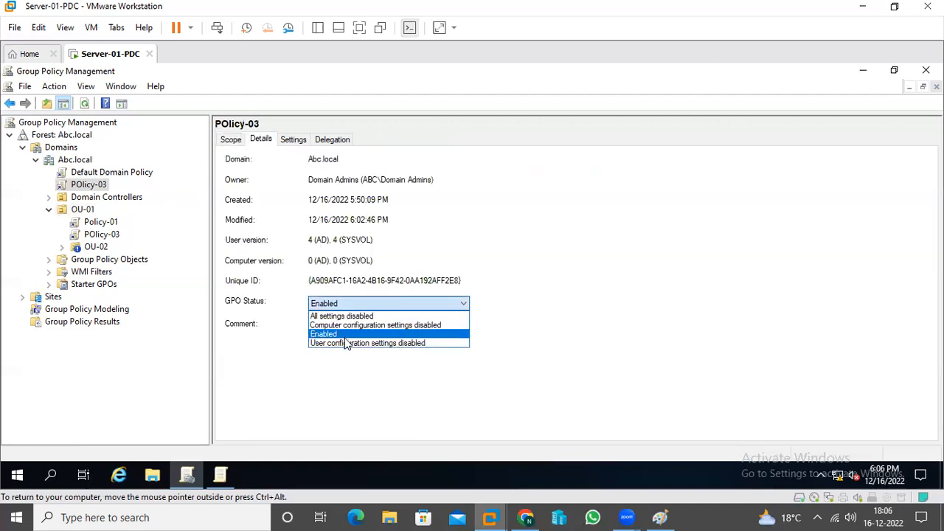
{"action": "left_click", "coordinate": [345, 317]}
{"action": "left_click", "coordinate": [519, 296]}
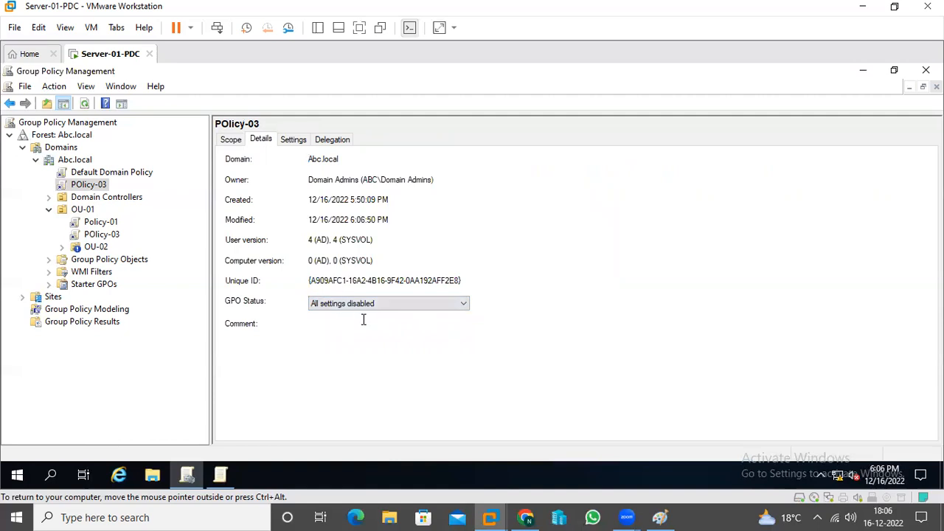
Restore the GPO status of POlicy-03 to Enabled and confirm the change
{"action": "left_click", "coordinate": [369, 304]}
{"action": "left_click", "coordinate": [333, 335]}
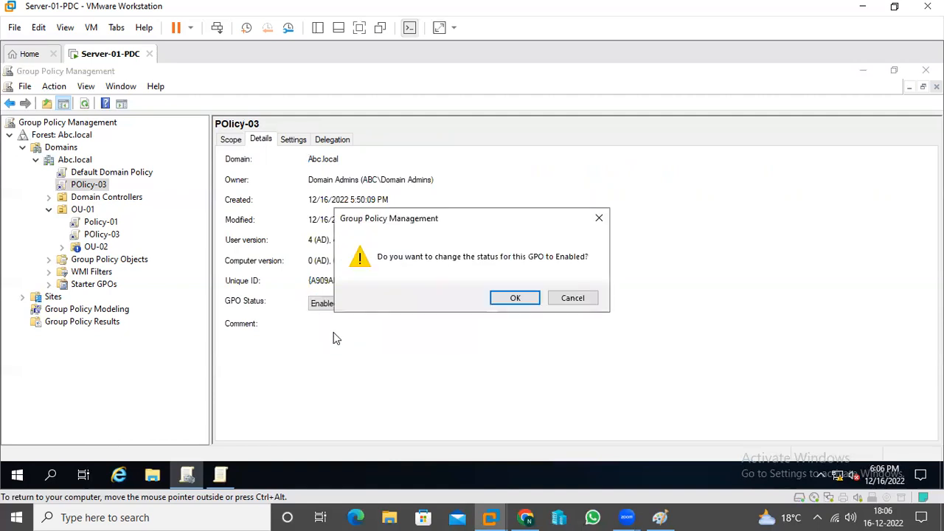
{"action": "left_click", "coordinate": [506, 297]}
{"action": "left_click", "coordinate": [419, 333]}
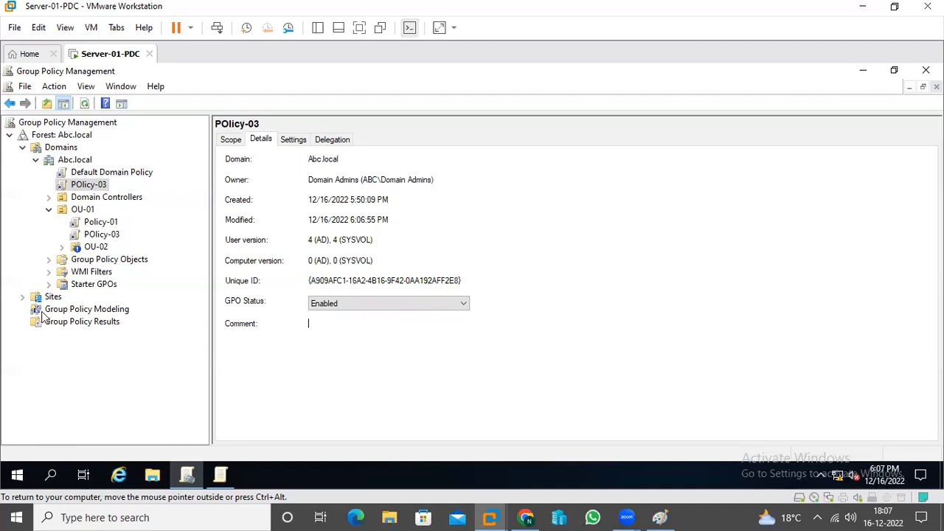
Examine the new WMI filter form and its query entry for Abc.local, and close both without saving
{"action": "left_click", "coordinate": [92, 273]}
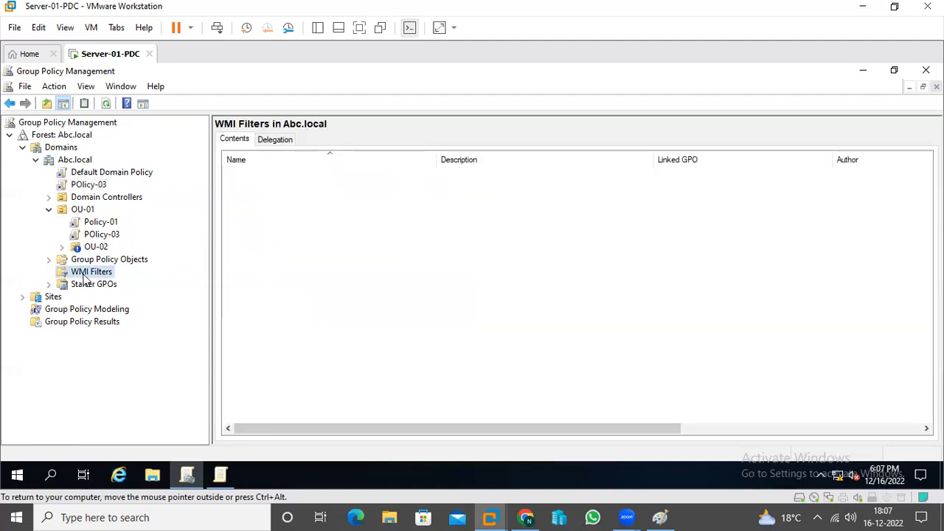
{"action": "right_click", "coordinate": [78, 275]}
{"action": "left_click", "coordinate": [110, 283]}
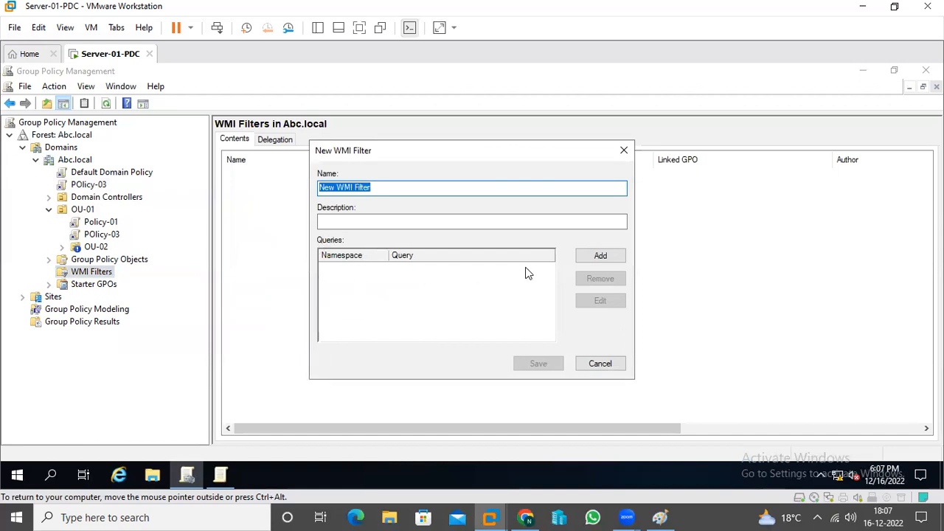
{"action": "left_click", "coordinate": [599, 256]}
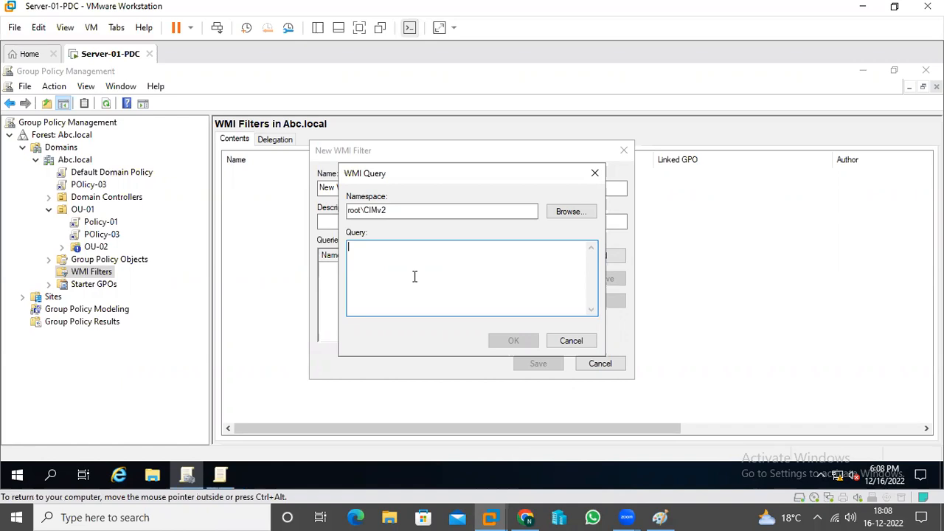
{"action": "left_click", "coordinate": [28, 303]}
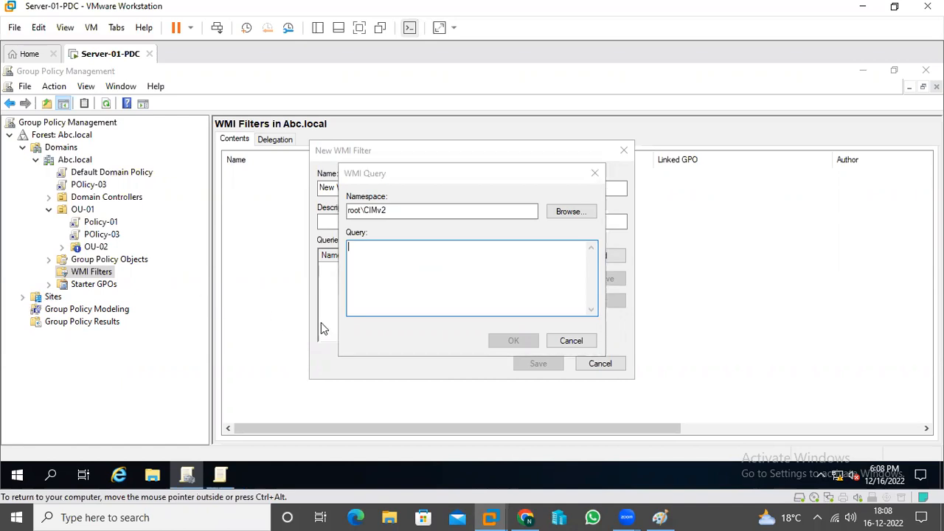
{"action": "left_click", "coordinate": [570, 341]}
{"action": "left_click", "coordinate": [602, 364]}
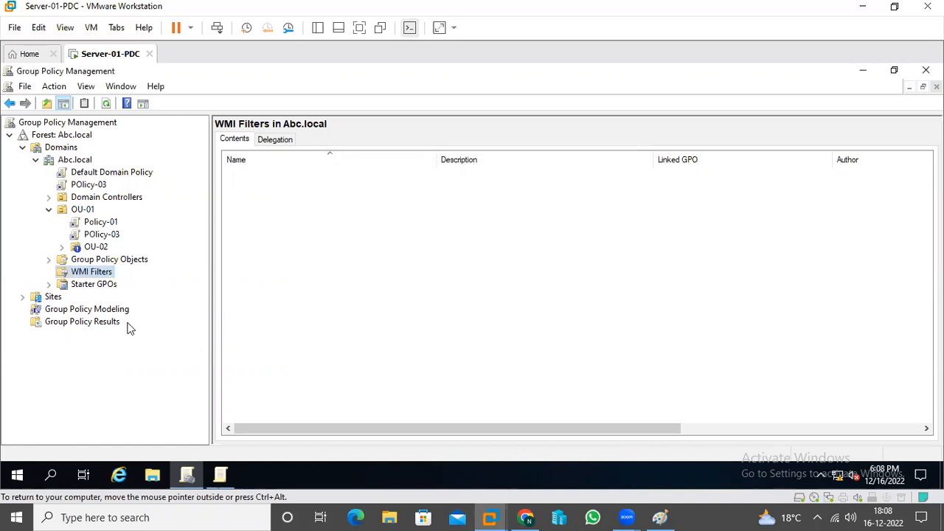
Show the site Default-First-Site-Name under Sites in the forest
{"action": "left_click", "coordinate": [46, 305]}
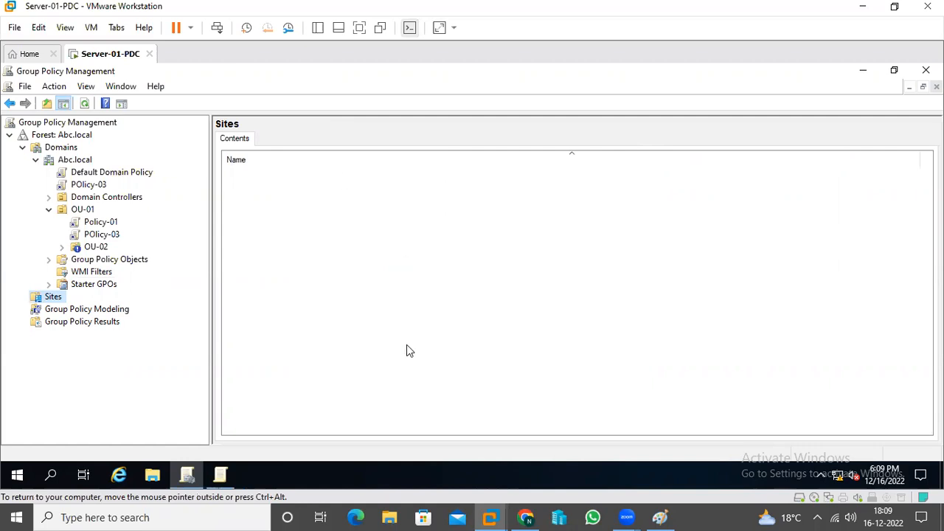
{"action": "right_click", "coordinate": [41, 299]}
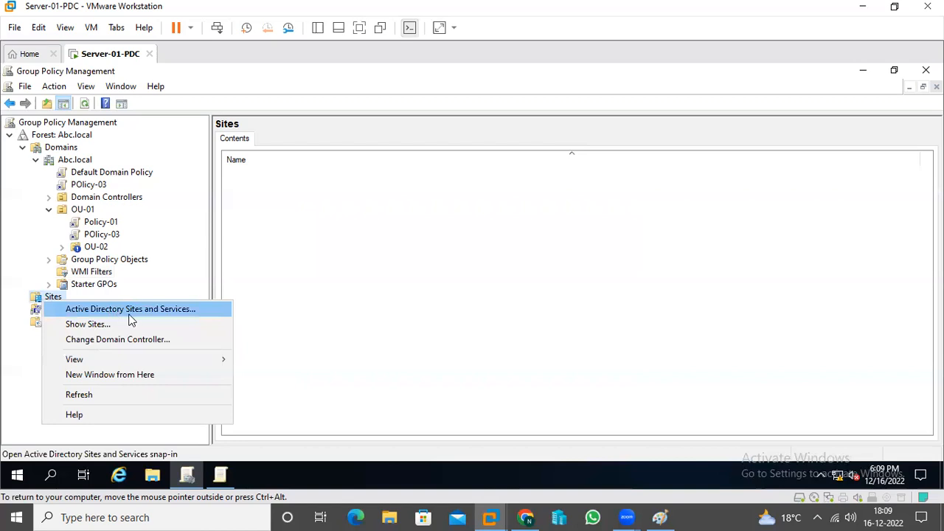
{"action": "left_click", "coordinate": [87, 324]}
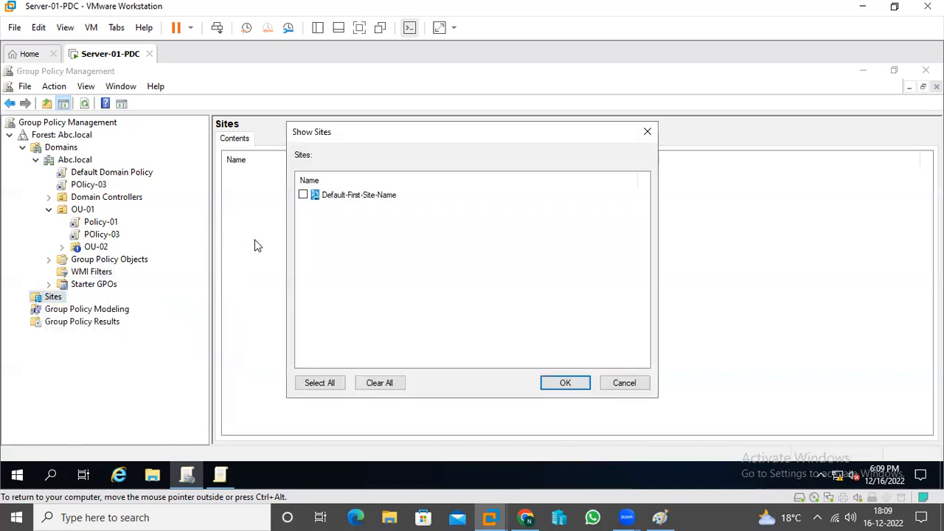
{"action": "left_click", "coordinate": [303, 195]}
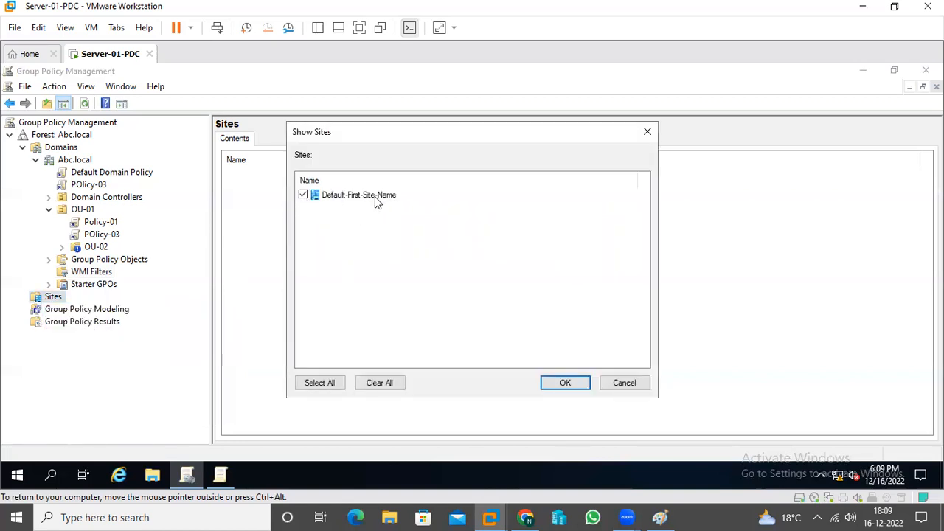
{"action": "left_click", "coordinate": [547, 388]}
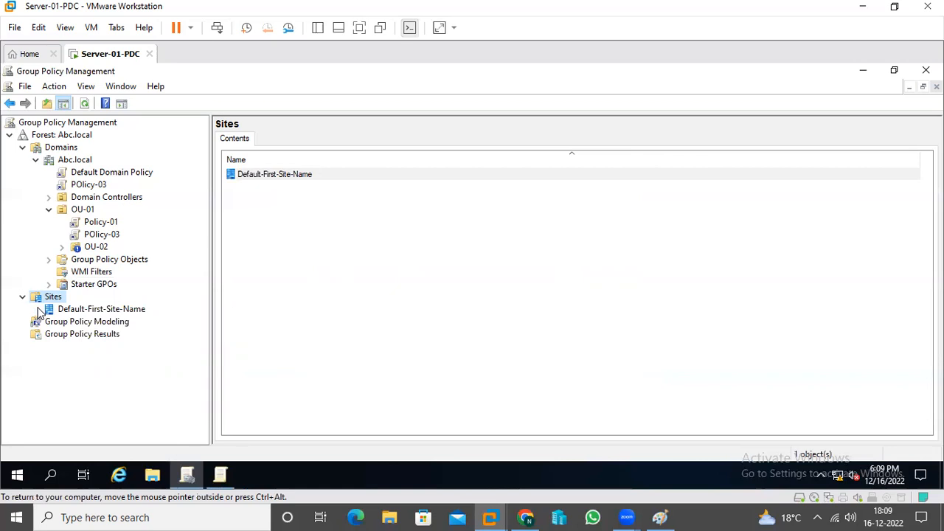
{"action": "right_click", "coordinate": [55, 299]}
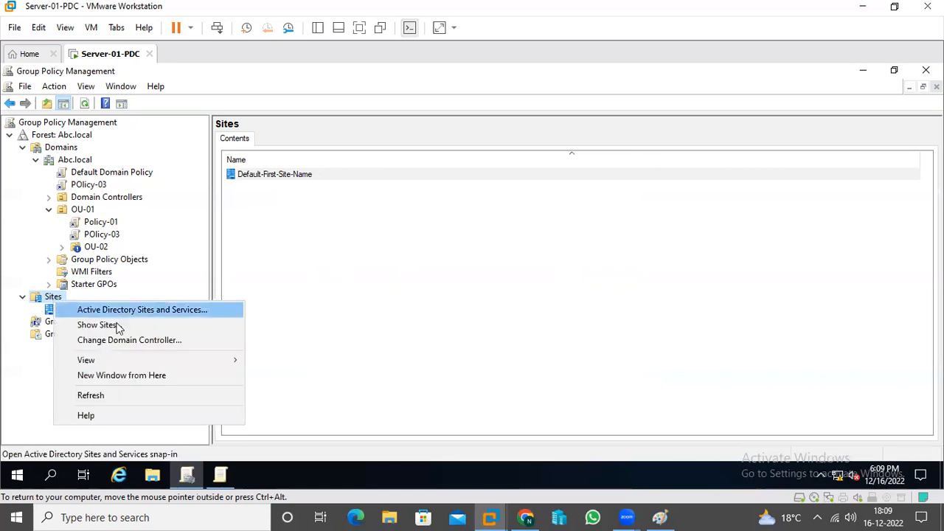
{"action": "mouse_move", "coordinate": [225, 360]}
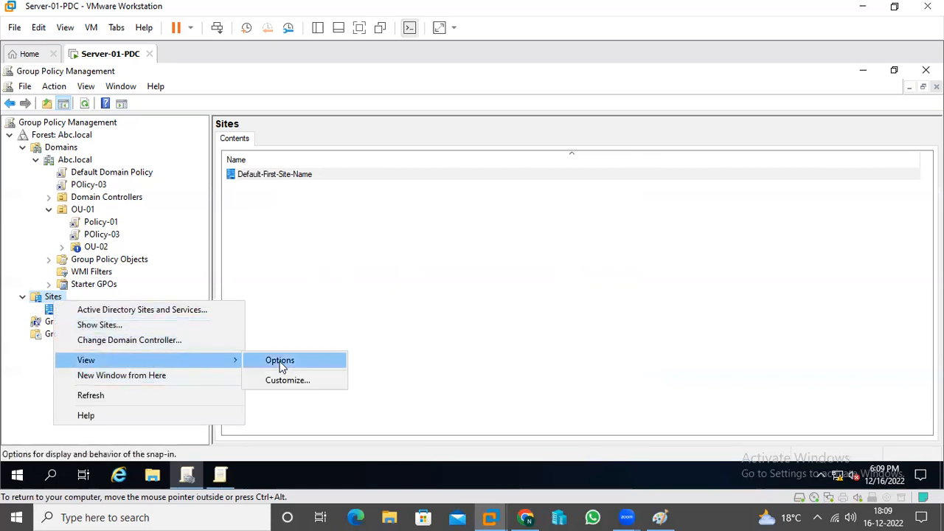
{"action": "left_click", "coordinate": [342, 307]}
{"action": "right_click", "coordinate": [273, 175]}
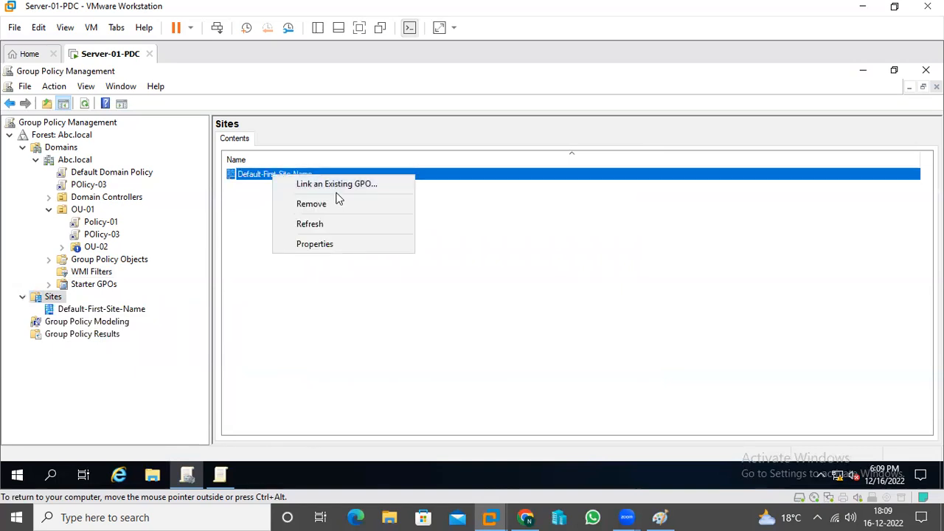
{"action": "left_click", "coordinate": [454, 324]}
{"action": "left_click", "coordinate": [261, 182]}
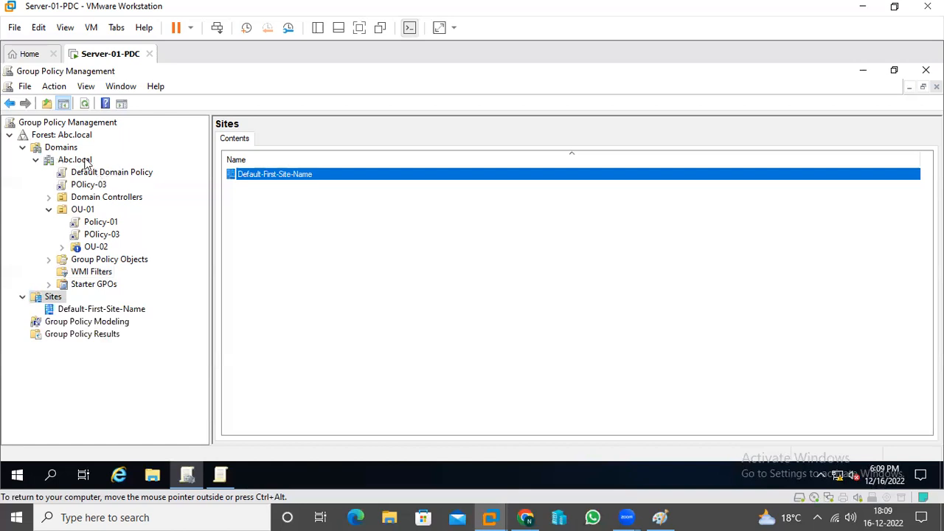
{"action": "left_click", "coordinate": [371, 286]}
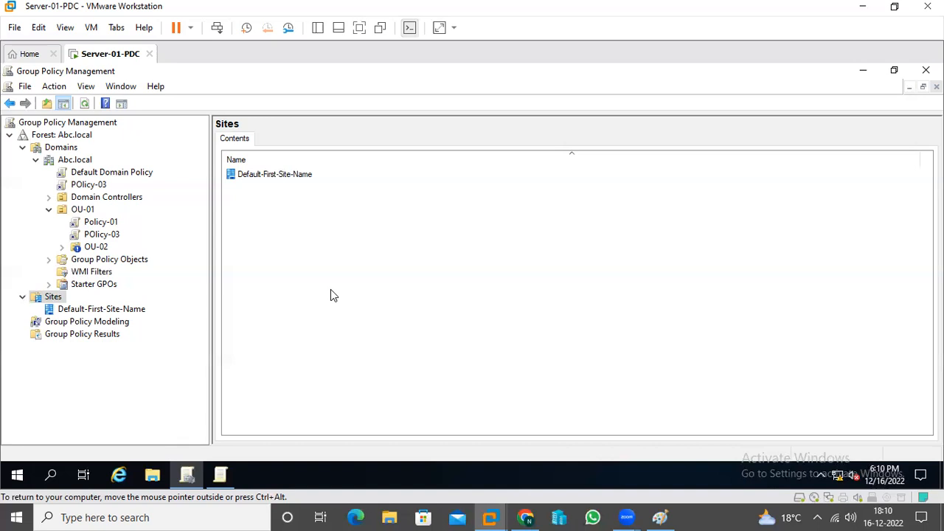
{"action": "left_click", "coordinate": [80, 325]}
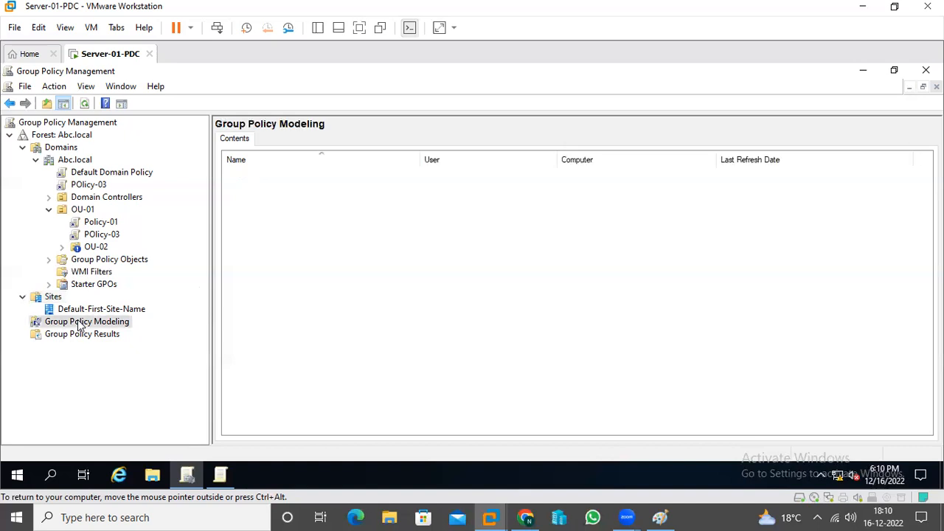
{"action": "right_click", "coordinate": [80, 325]}
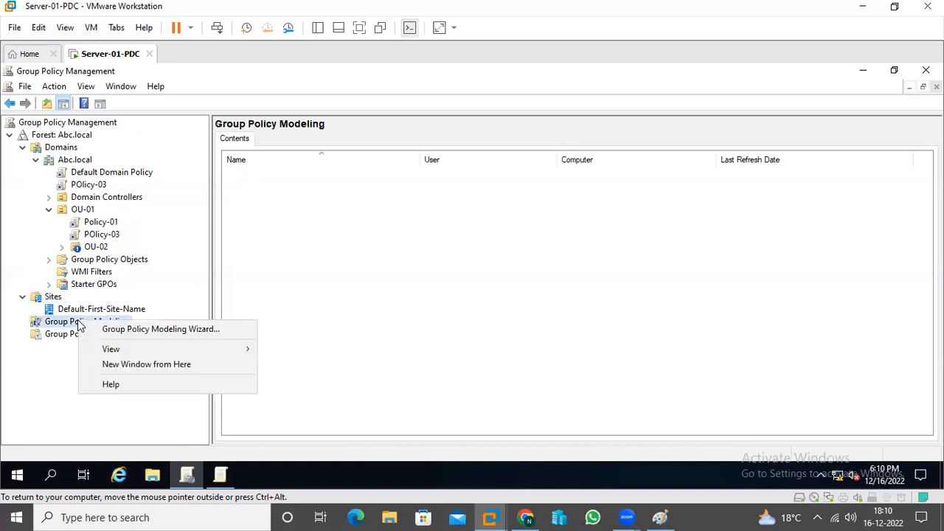
{"action": "left_click", "coordinate": [186, 339]}
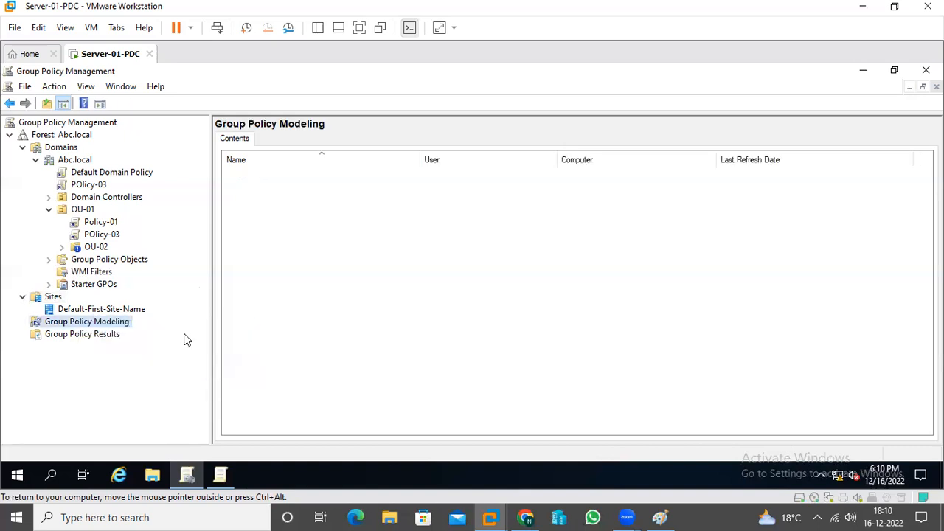
{"action": "left_click_drag", "start_coordinate": [152, 80], "coordinate": [253, 89]}
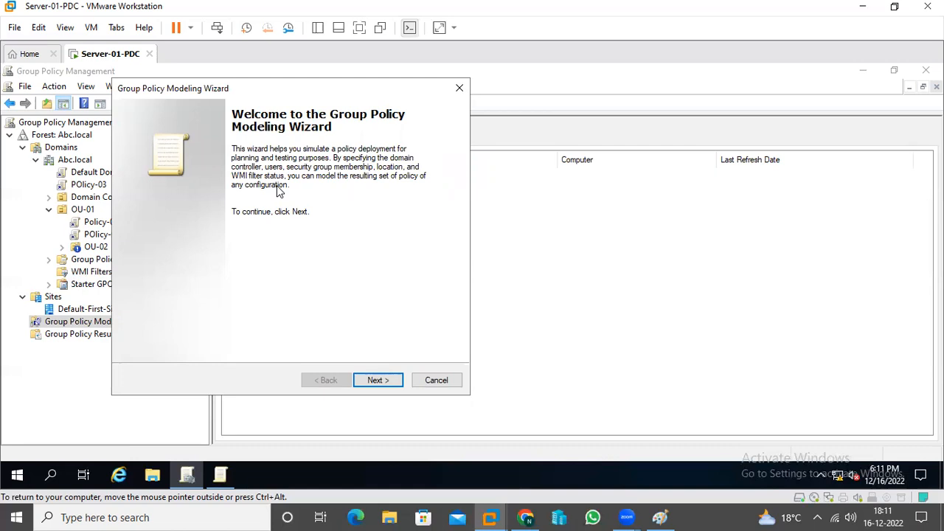
{"action": "left_click", "coordinate": [435, 379]}
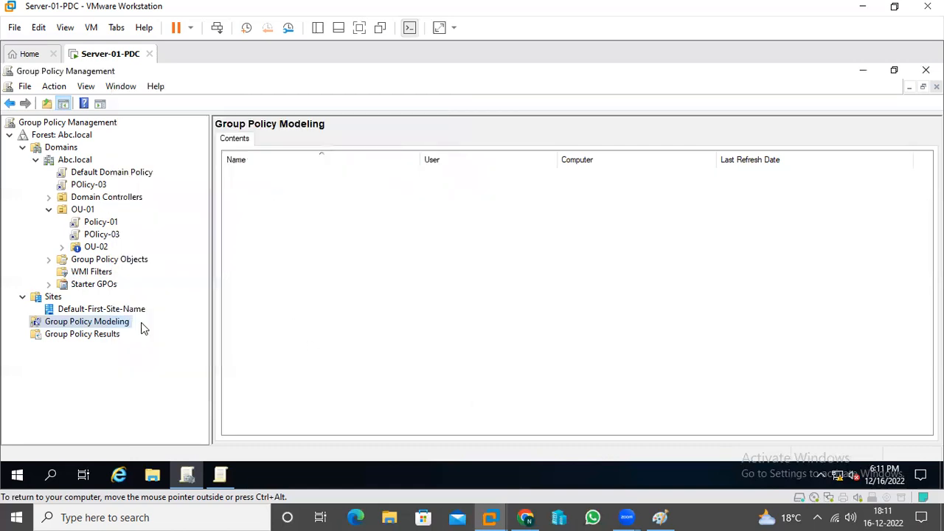
Start the Group Policy Modeling Wizard for Abc.local and process the simulation on the specific domain controller WIN-00P9VKPIJE7.Abc.local
{"action": "right_click", "coordinate": [68, 322]}
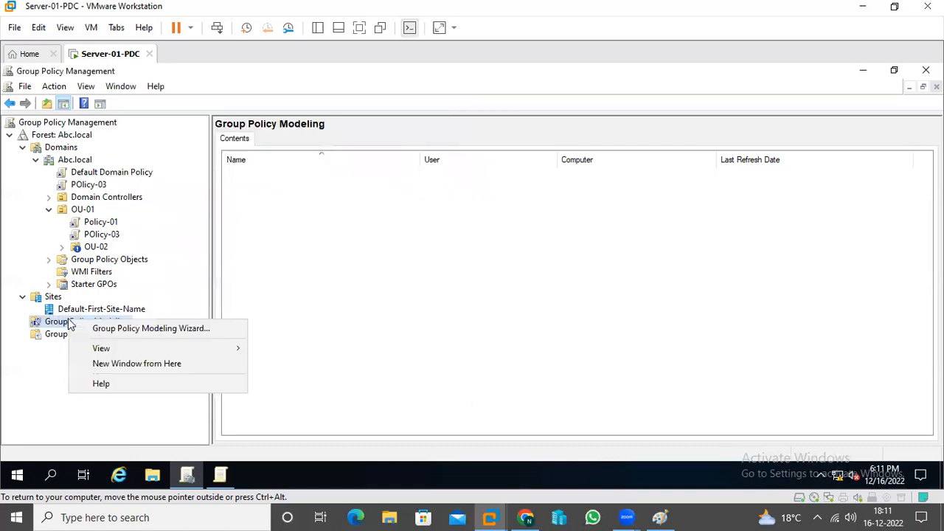
{"action": "left_click", "coordinate": [123, 334]}
{"action": "left_click", "coordinate": [292, 374]}
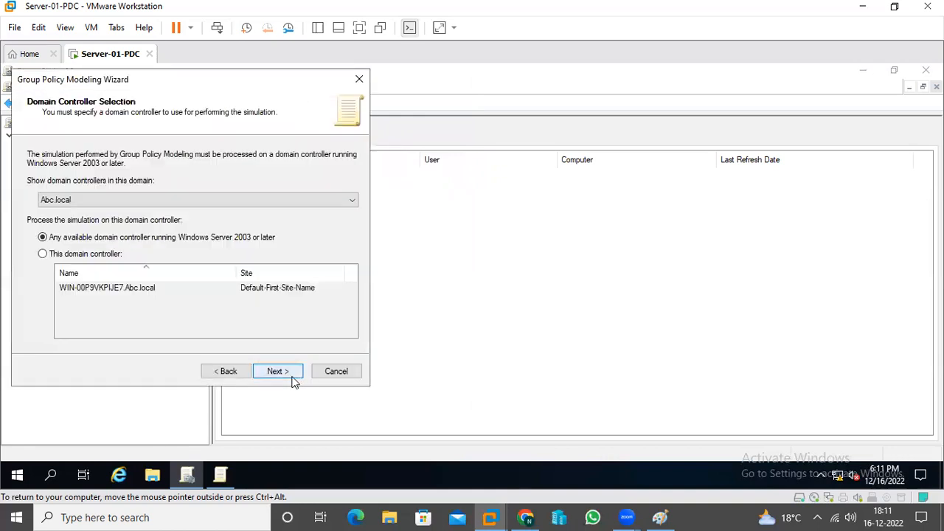
{"action": "left_click_drag", "start_coordinate": [185, 90], "coordinate": [284, 91]}
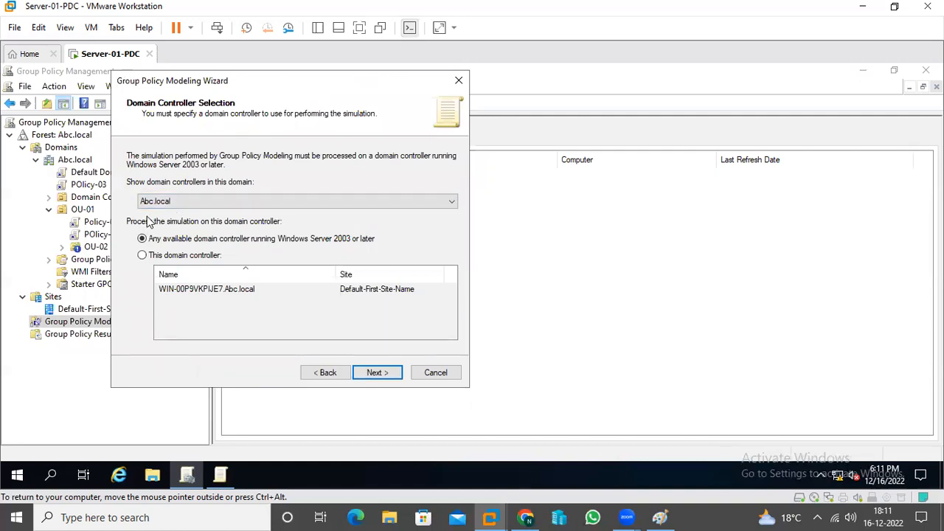
{"action": "left_click", "coordinate": [177, 257]}
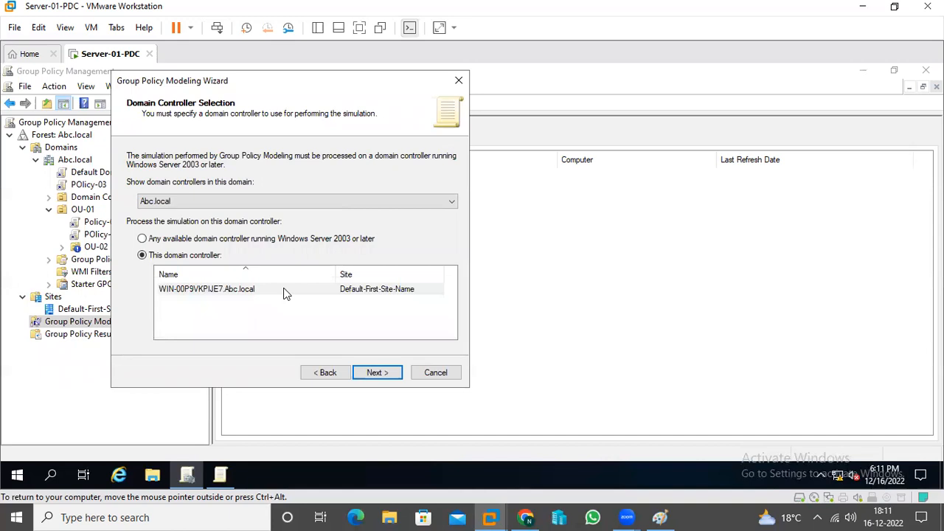
{"action": "left_click", "coordinate": [376, 373]}
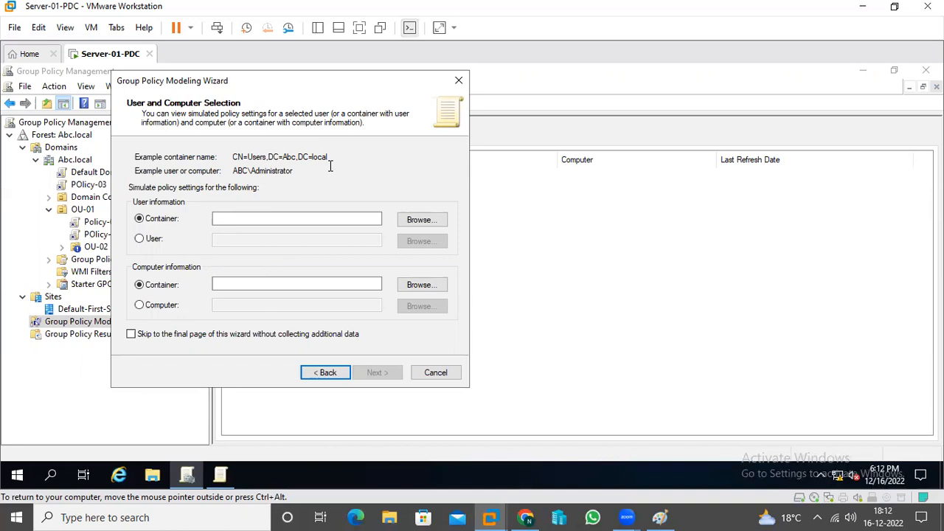
Set the simulation's user container to OU-01 in the Abc domain
{"action": "left_click", "coordinate": [421, 221]}
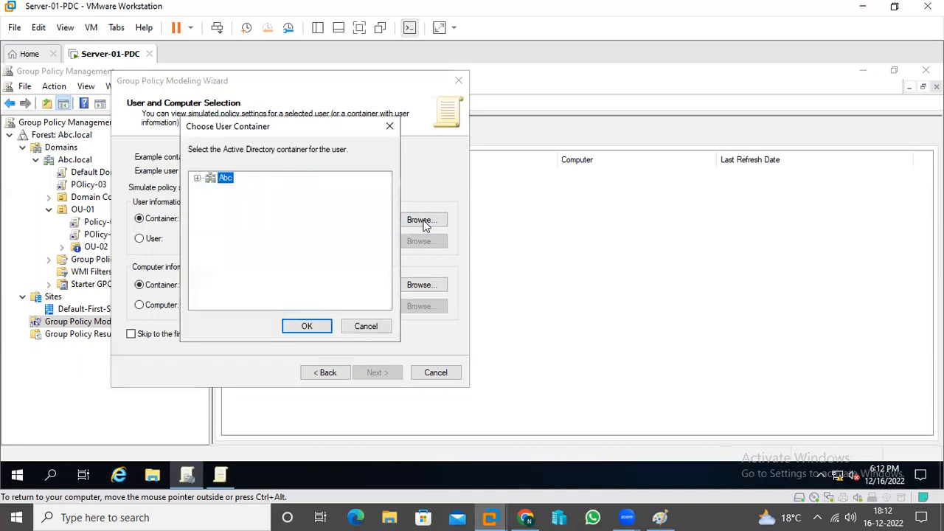
{"action": "left_click", "coordinate": [198, 179]}
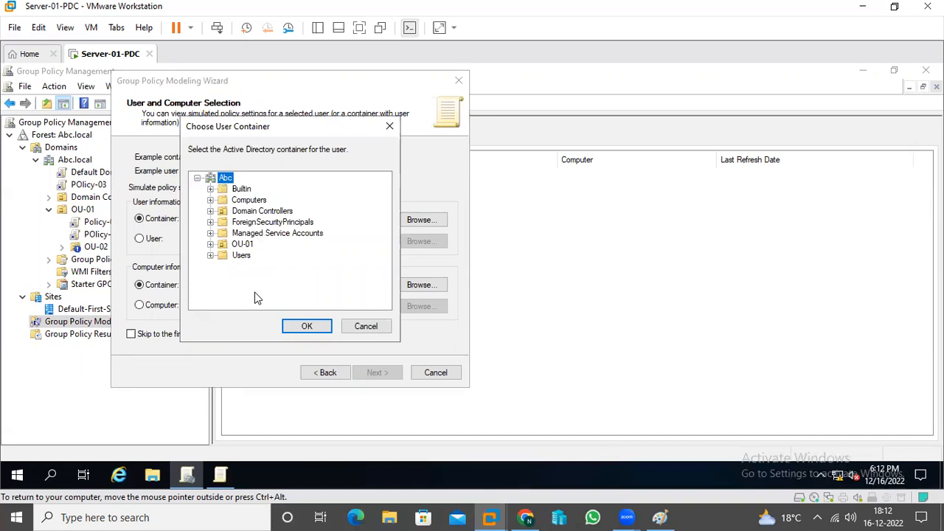
{"action": "left_click", "coordinate": [247, 247]}
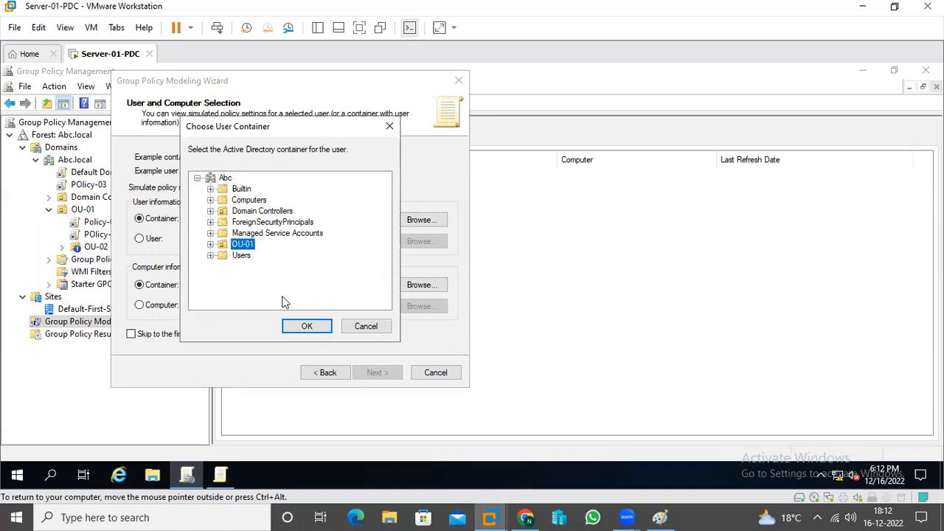
{"action": "left_click", "coordinate": [311, 332]}
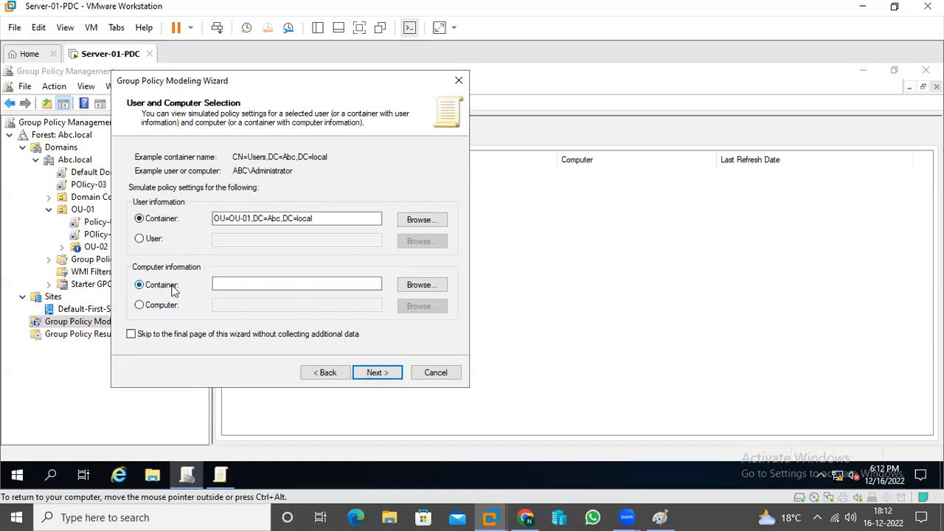
Leave the computer container unchosen and select OU-01 again as the user container
{"action": "left_click", "coordinate": [421, 284]}
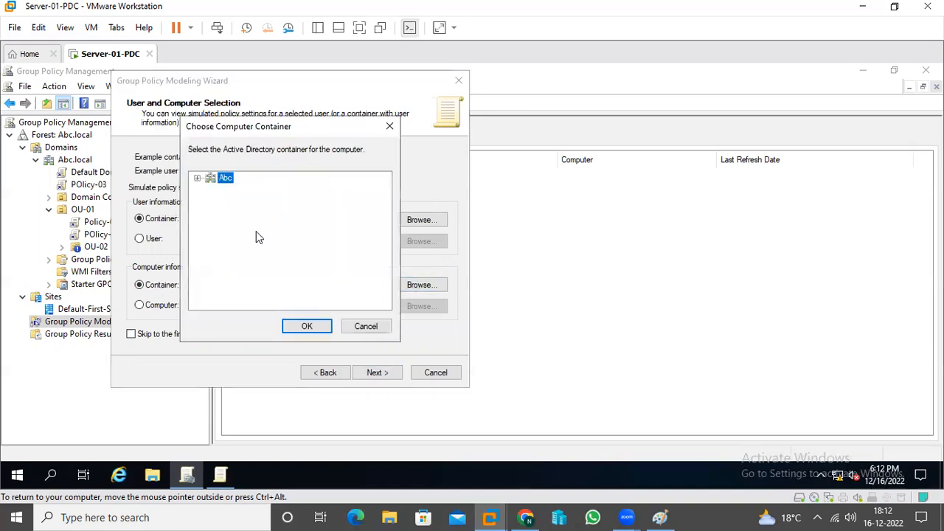
{"action": "left_click", "coordinate": [197, 178]}
{"action": "left_click", "coordinate": [366, 326]}
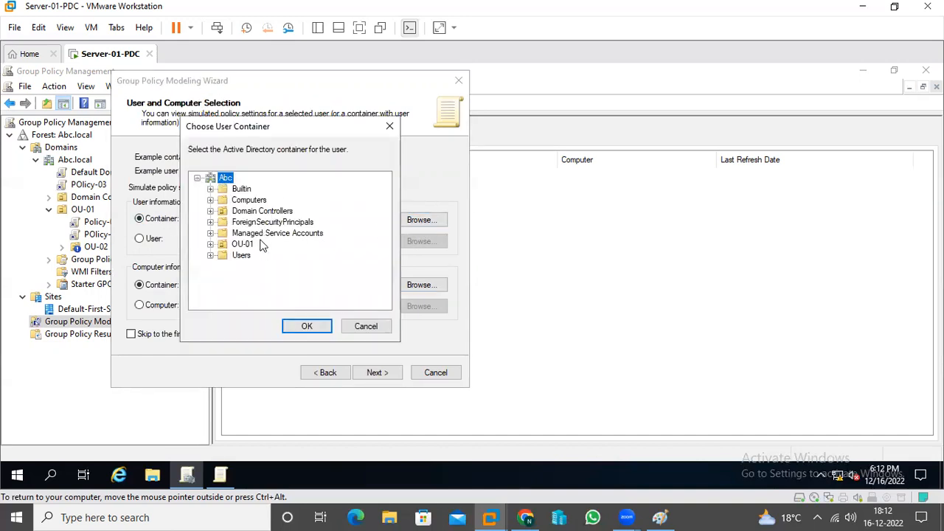
{"action": "left_click", "coordinate": [242, 245]}
{"action": "left_click", "coordinate": [307, 326]}
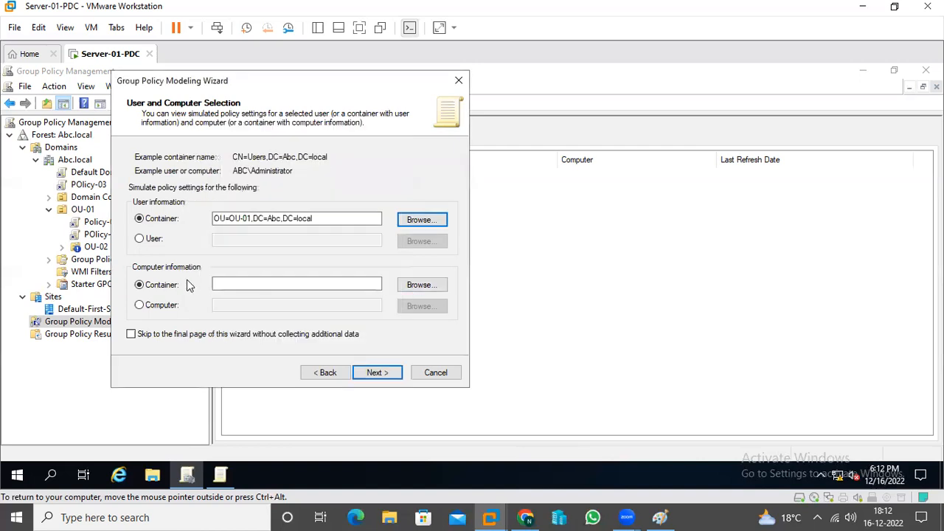
Set the simulation's computer container to Computers in the Abc domain and continue to the advanced simulation options
{"action": "left_click", "coordinate": [422, 285]}
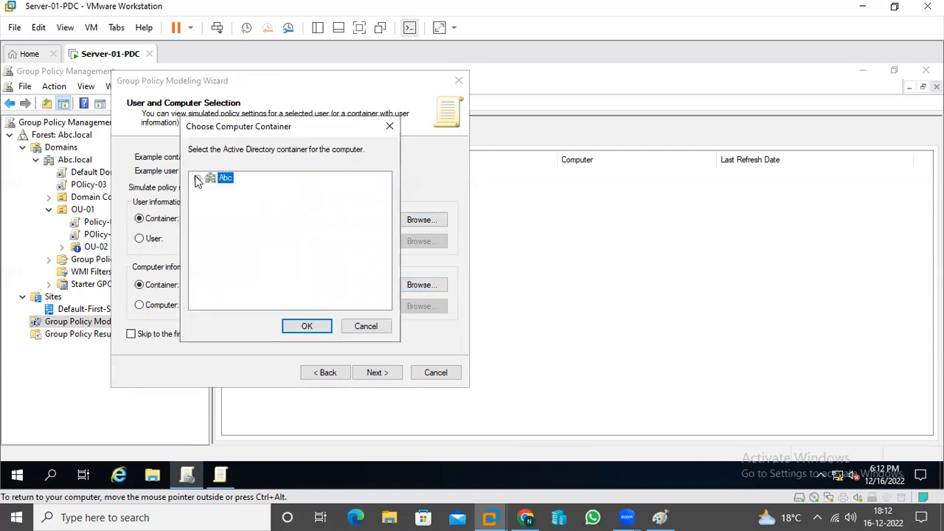
{"action": "left_click", "coordinate": [197, 179]}
{"action": "left_click", "coordinate": [250, 200]}
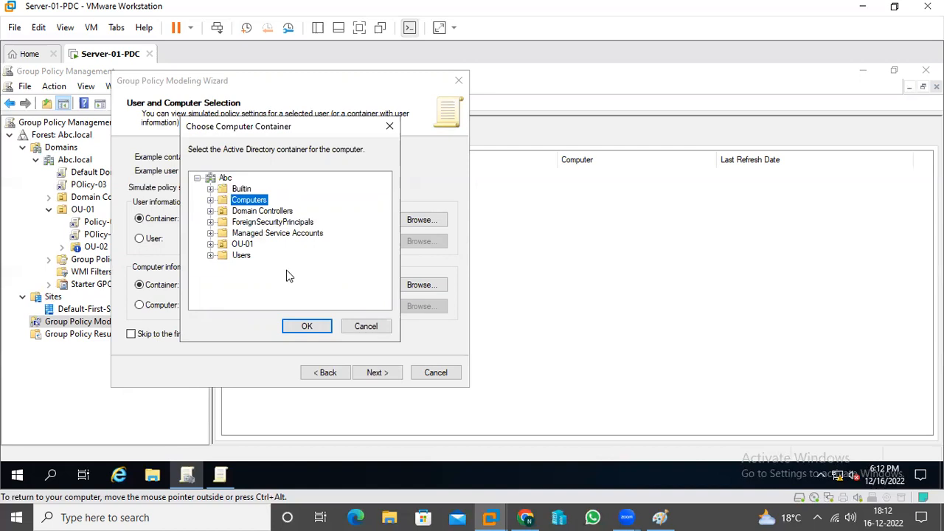
{"action": "left_click", "coordinate": [308, 324]}
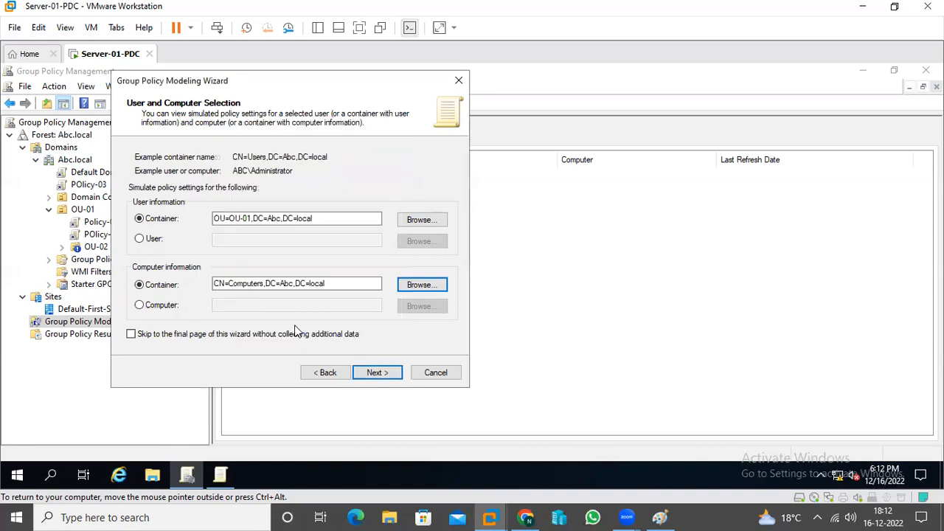
{"action": "left_click", "coordinate": [376, 372]}
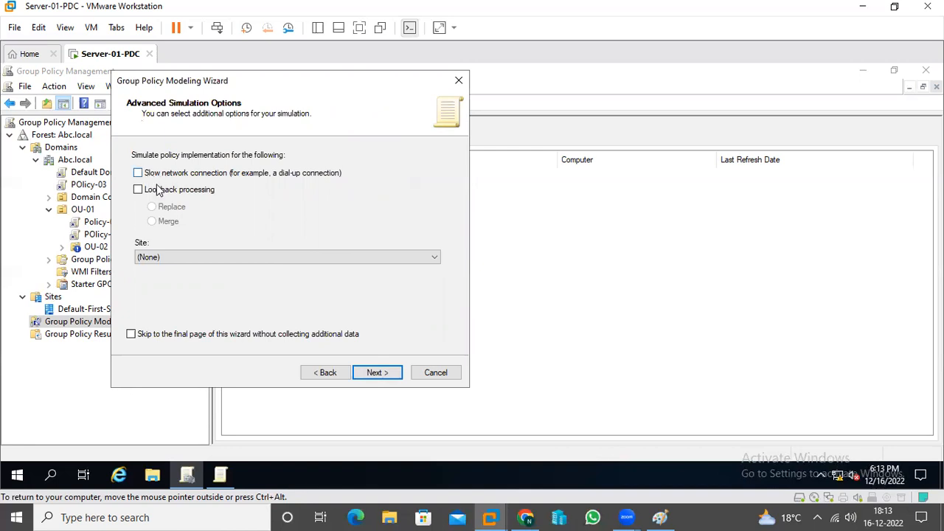
Set the simulation's site to Default-First-Site-Name, leaving slow network connection and loopback processing off
{"action": "left_click", "coordinate": [196, 257]}
{"action": "left_click", "coordinate": [193, 279]}
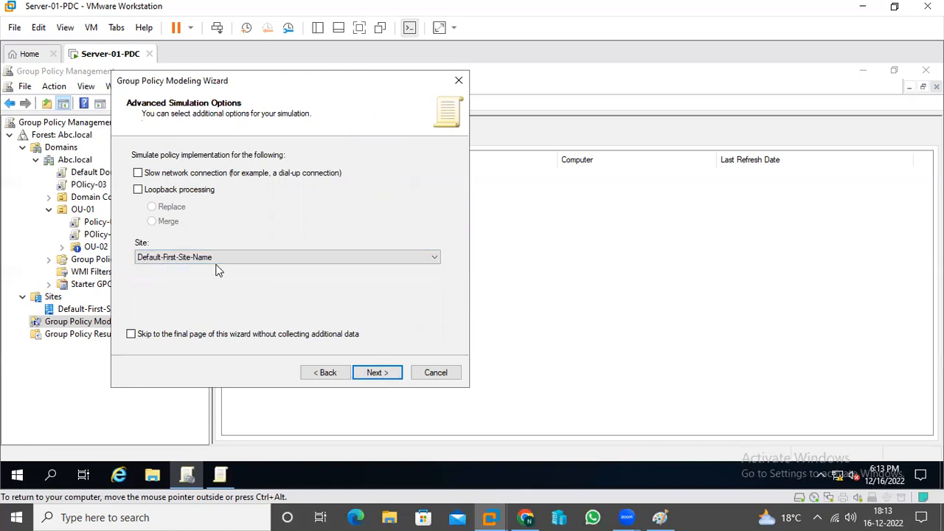
{"action": "left_click", "coordinate": [372, 375]}
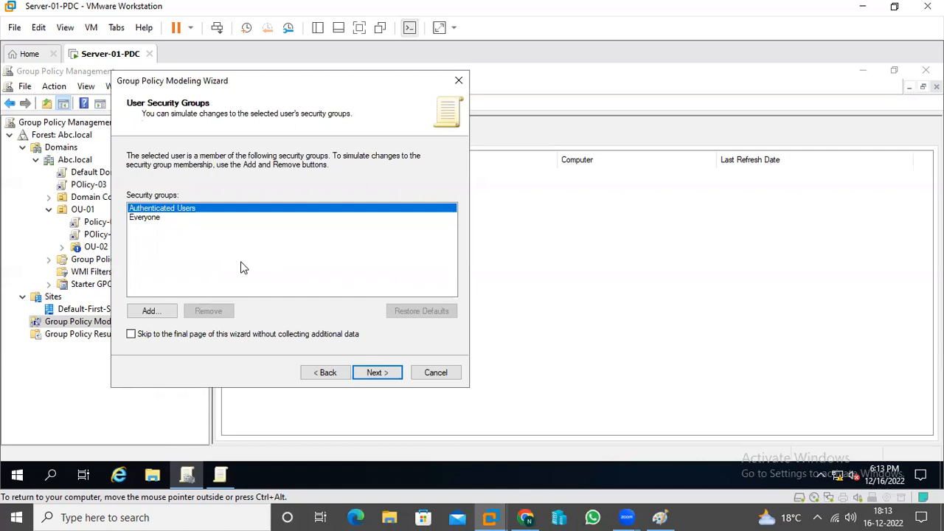
Keep the default user and computer security groups and all linked WMI filters, and run the modeling simulation to completion
{"action": "left_click", "coordinate": [369, 374]}
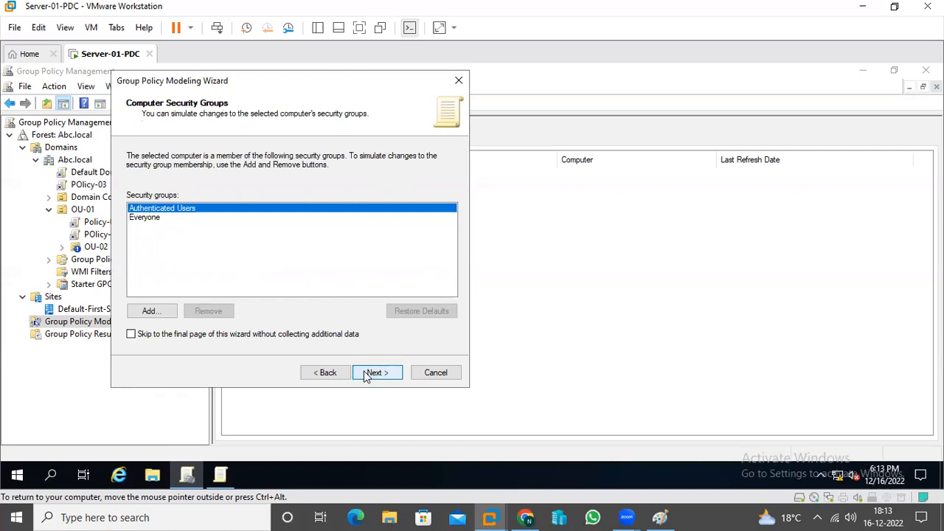
{"action": "left_click", "coordinate": [367, 374]}
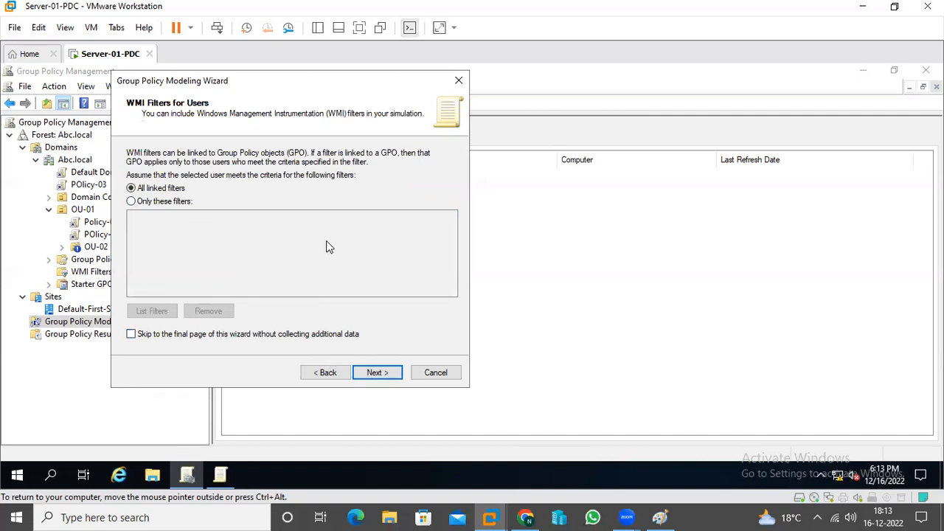
{"action": "left_click", "coordinate": [376, 372]}
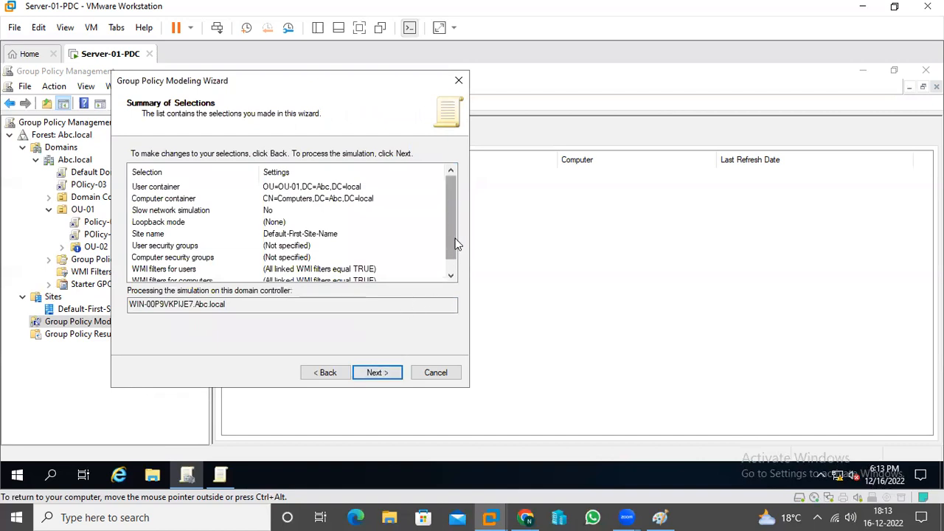
{"action": "scroll", "coordinate": [451, 250], "scroll_direction": "down", "scroll_amount": 1}
{"action": "left_click", "coordinate": [370, 374]}
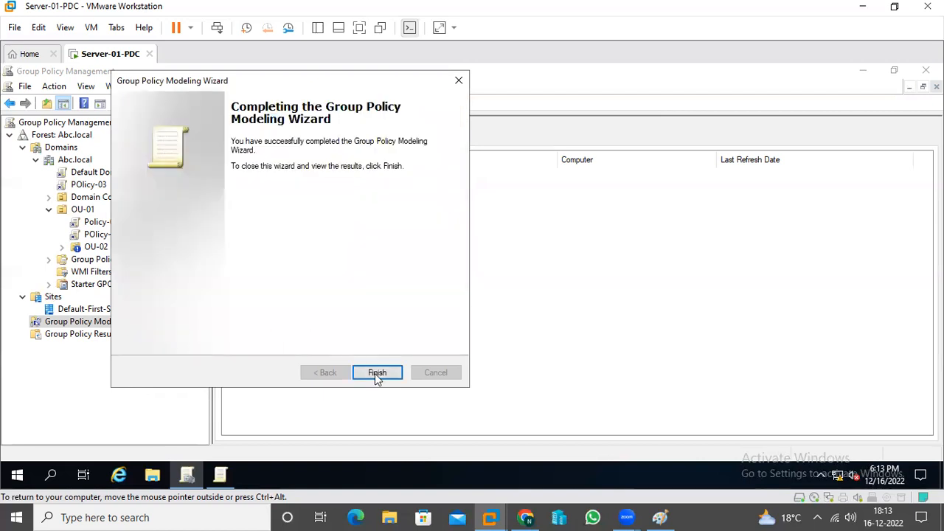
{"action": "left_click", "coordinate": [376, 374]}
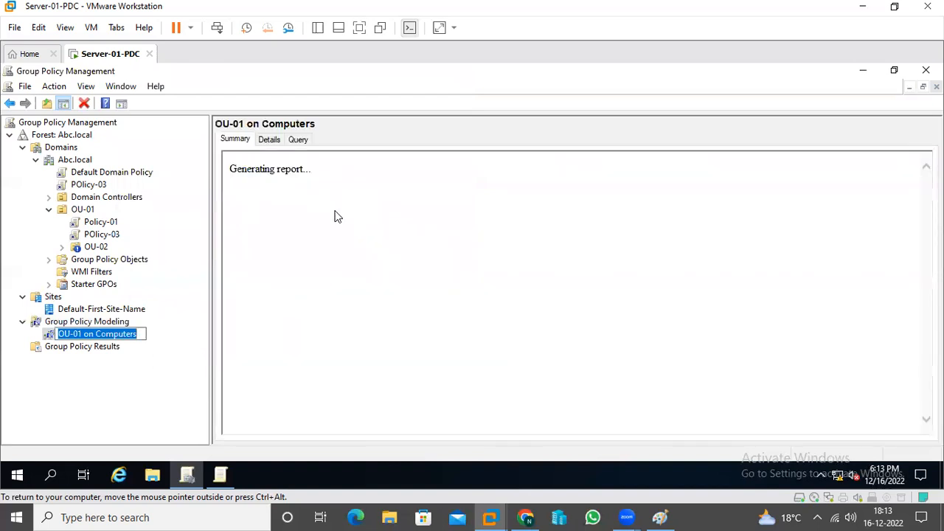
Examine the summary of the OU-01 on Computers modeling report, including computer details, user details, applied GPOs and WMI filters
{"action": "left_click", "coordinate": [430, 331]}
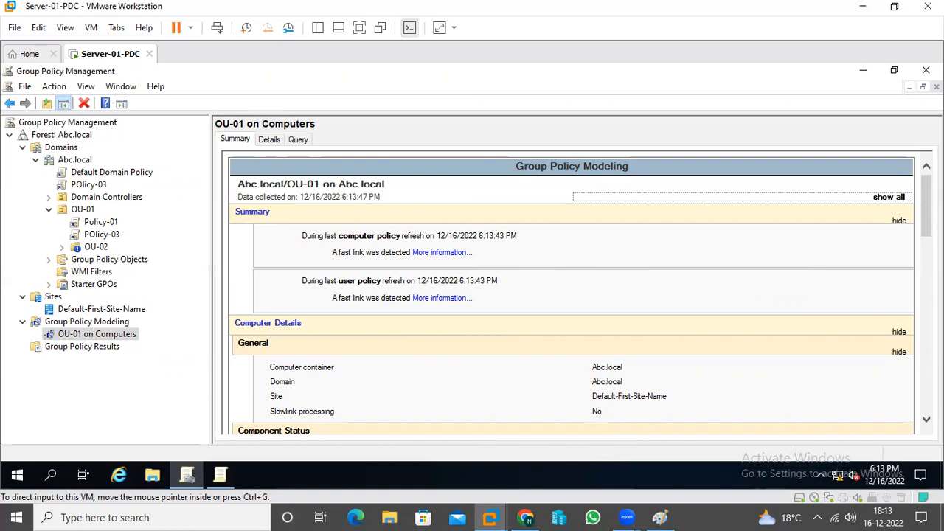
{"action": "scroll", "coordinate": [572, 295], "scroll_direction": "down", "scroll_amount": 4}
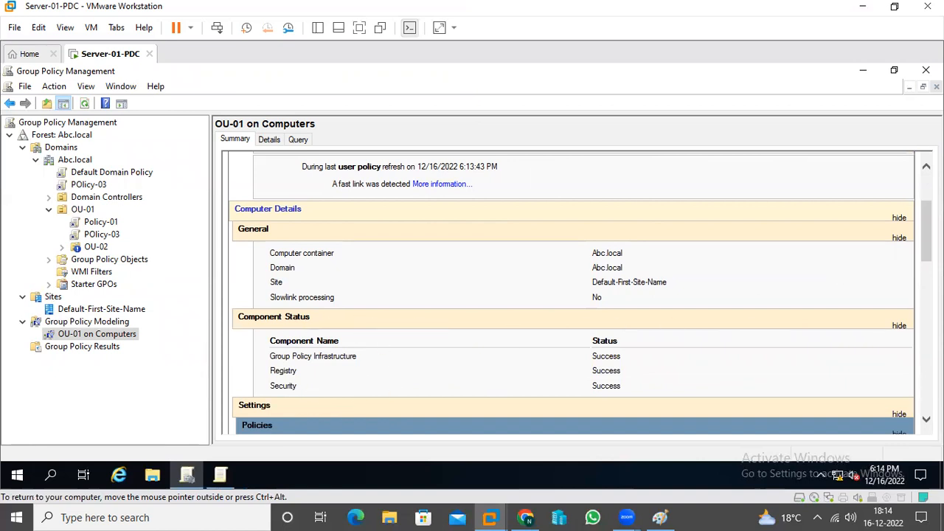
{"action": "scroll", "coordinate": [572, 295], "scroll_direction": "down", "scroll_amount": 9}
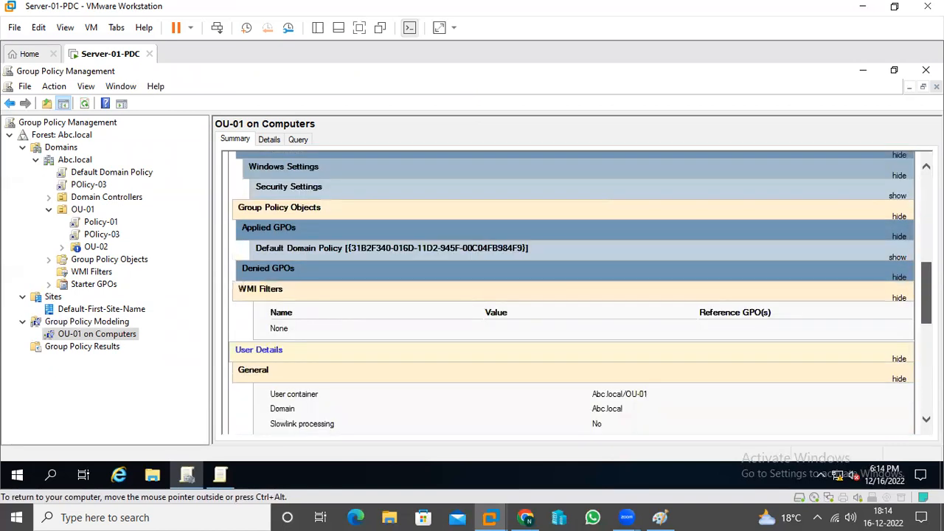
{"action": "scroll", "coordinate": [571, 295], "scroll_direction": "up", "scroll_amount": 3}
{"action": "scroll", "coordinate": [572, 295], "scroll_direction": "down", "scroll_amount": 3}
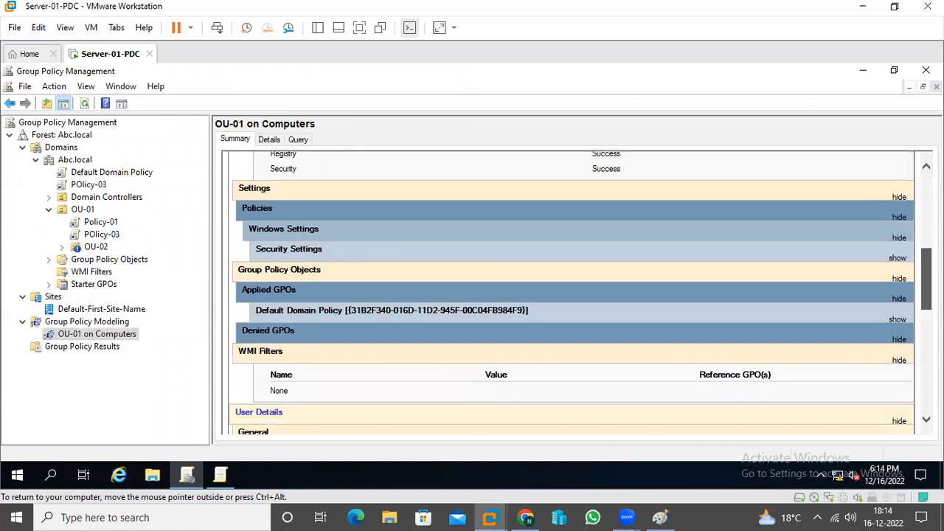
{"action": "scroll", "coordinate": [572, 295], "scroll_direction": "down", "scroll_amount": 6}
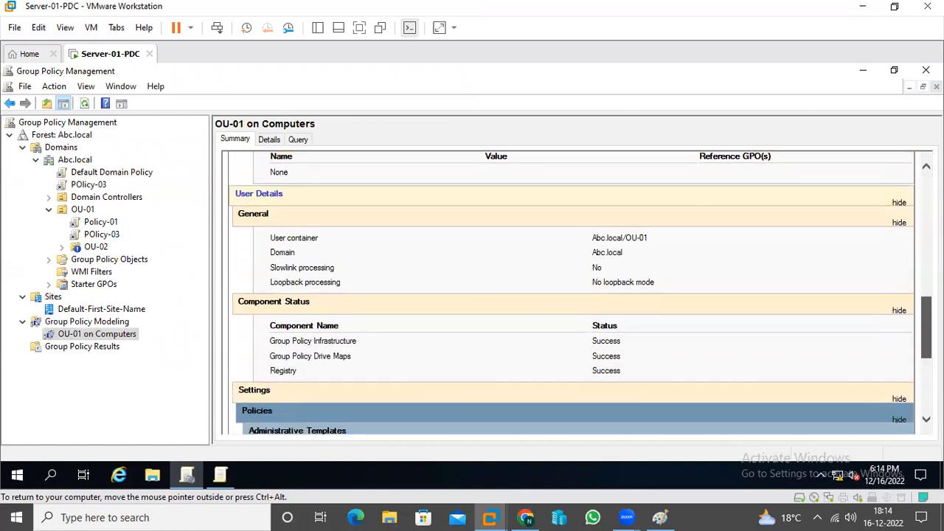
{"action": "scroll", "coordinate": [571, 295], "scroll_direction": "down", "scroll_amount": 5}
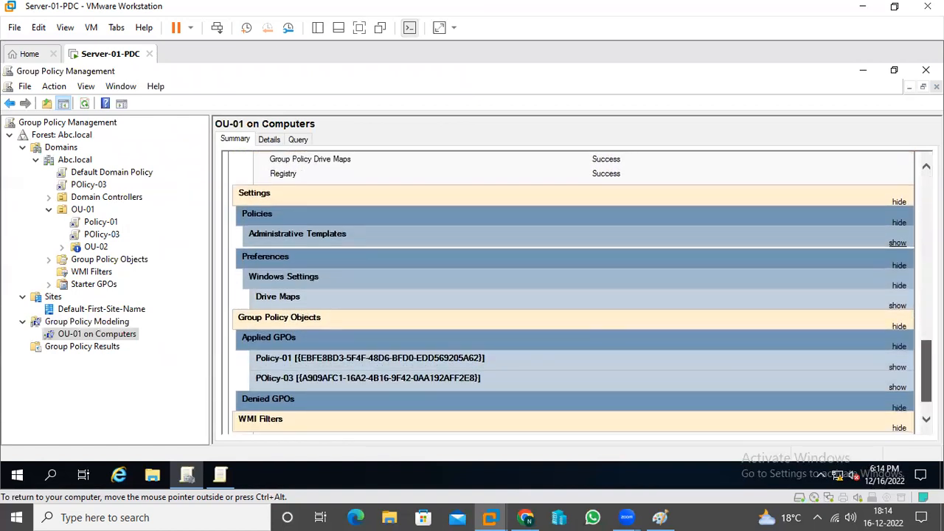
{"action": "scroll", "coordinate": [572, 295], "scroll_direction": "down", "scroll_amount": 1}
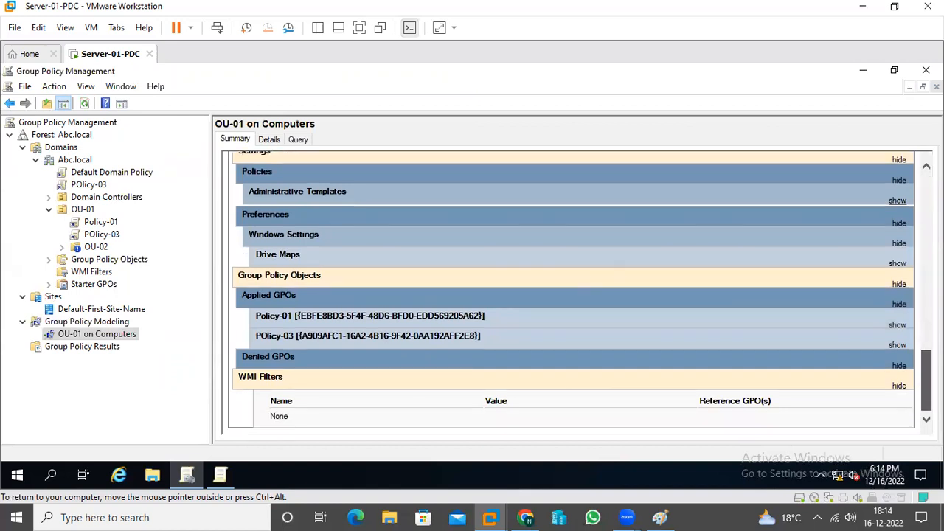
Expand Administrative Templates and its Start Menu and Taskbar policies in the report's user settings
{"action": "scroll", "coordinate": [571, 295], "scroll_direction": "up", "scroll_amount": 4}
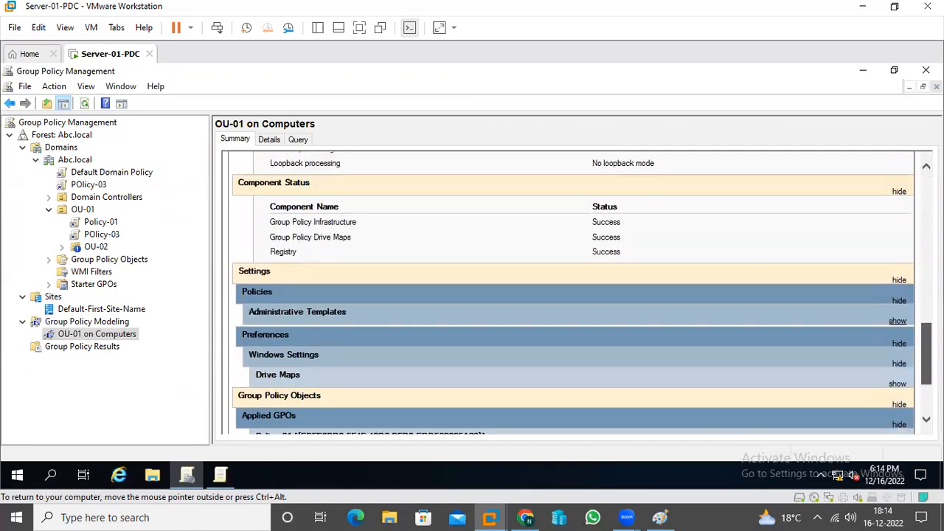
{"action": "left_click_drag", "start_coordinate": [927, 354], "coordinate": [927, 352]}
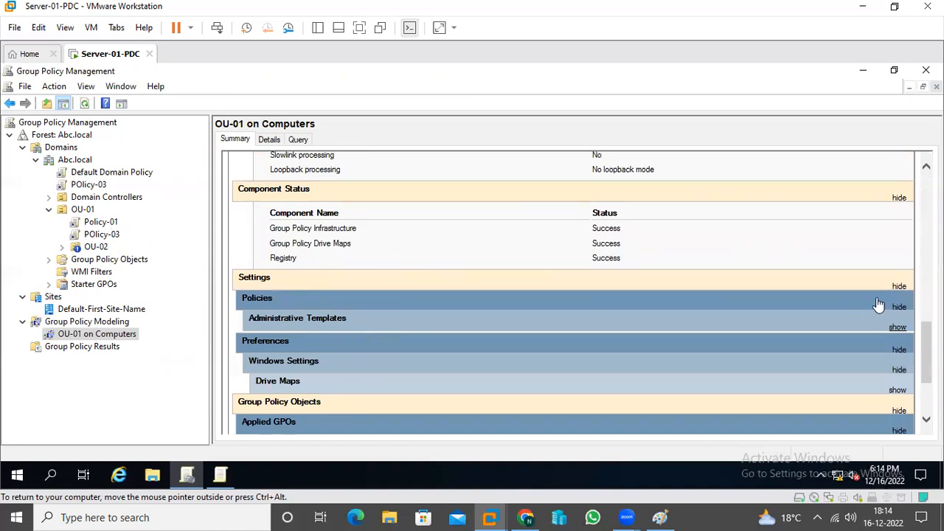
{"action": "left_click", "coordinate": [898, 327]}
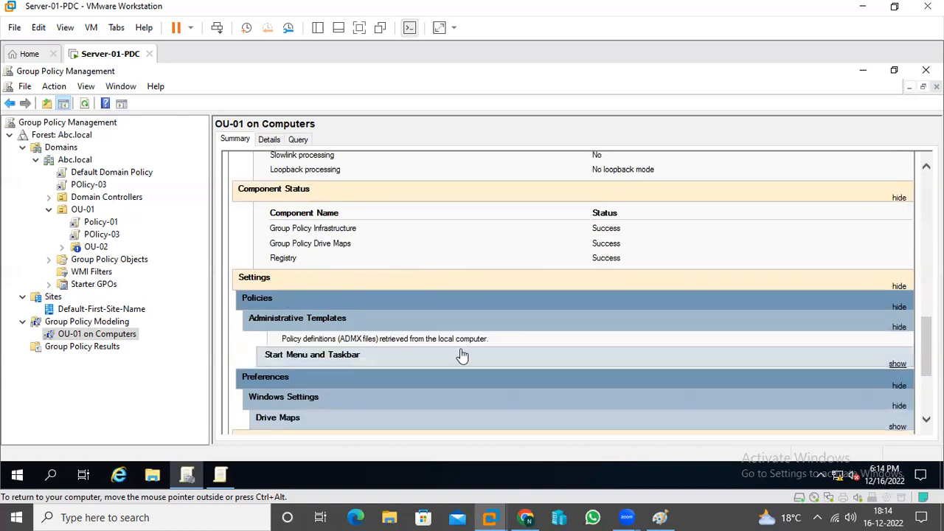
{"action": "left_click", "coordinate": [897, 365]}
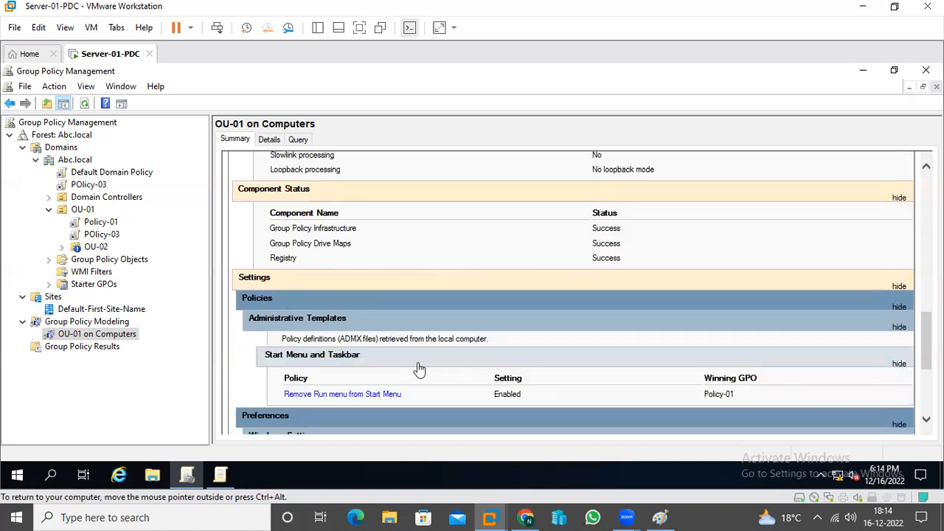
Expand the user's Drive Maps preferences down to the first Z: entry and check its winning GPO
{"action": "scroll", "coordinate": [888, 324], "scroll_direction": "down", "scroll_amount": 4}
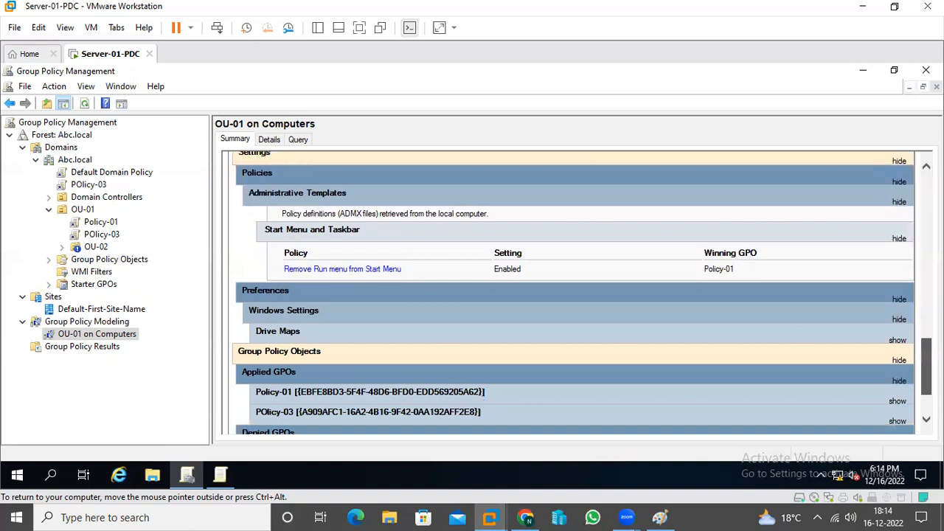
{"action": "left_click", "coordinate": [895, 314]}
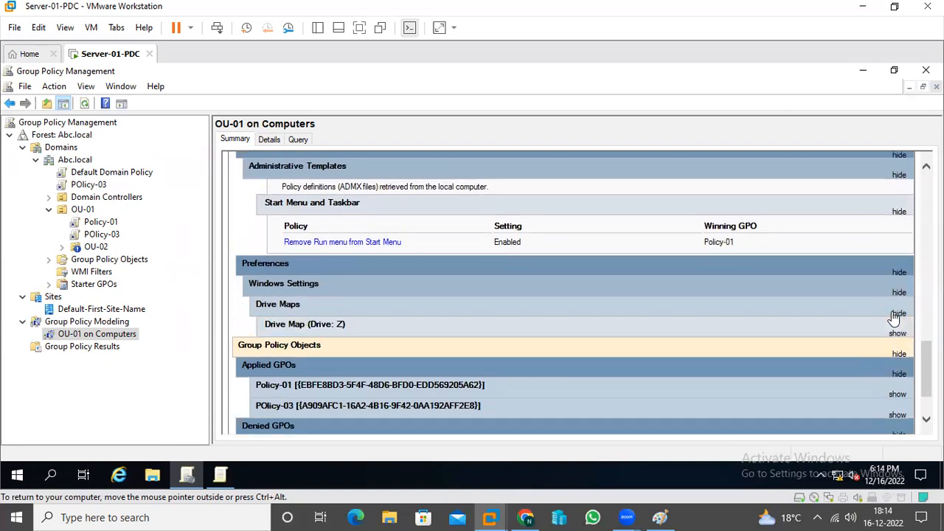
{"action": "left_click", "coordinate": [897, 334]}
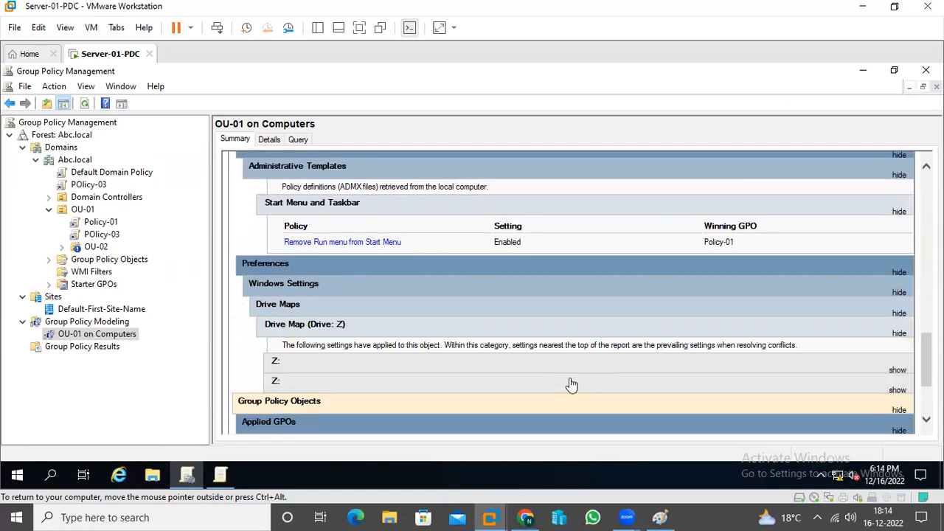
{"action": "left_click", "coordinate": [897, 370]}
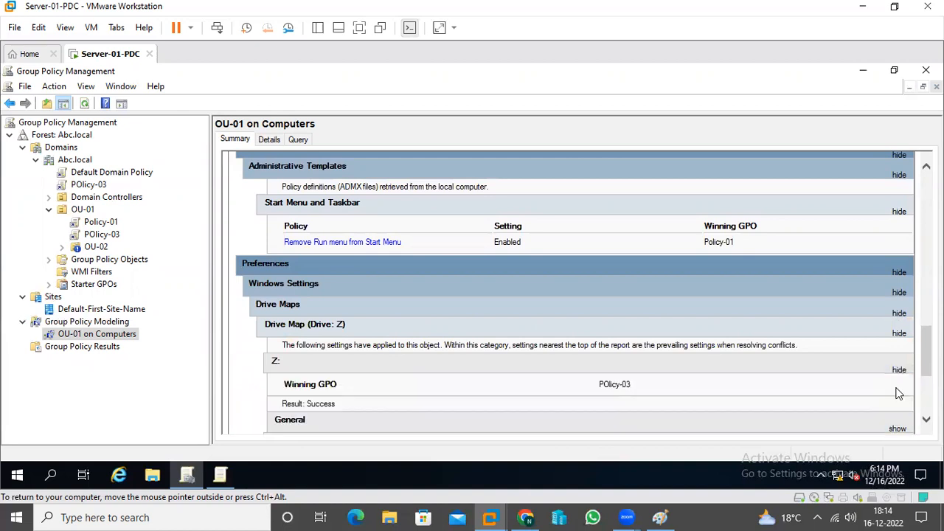
{"action": "scroll", "coordinate": [473, 308], "scroll_direction": "down", "scroll_amount": 5}
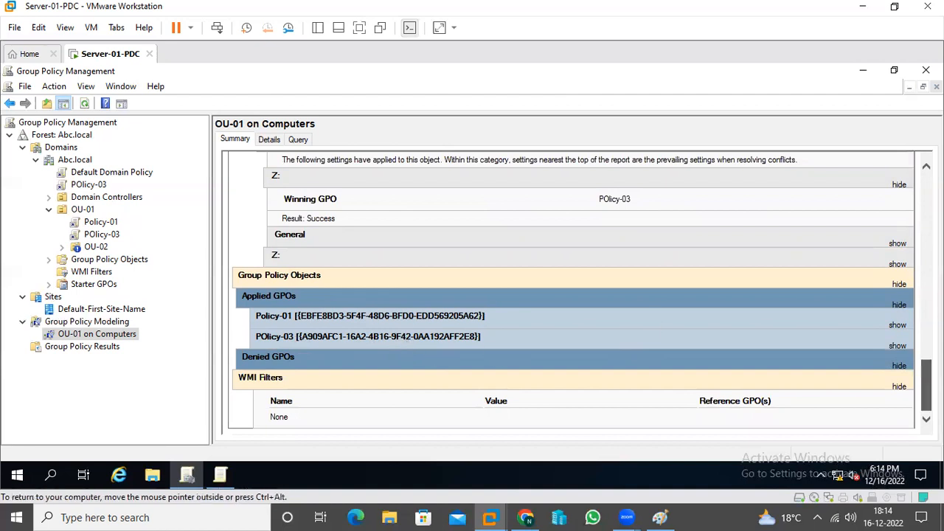
{"action": "scroll", "coordinate": [580, 346], "scroll_direction": "up", "scroll_amount": 3}
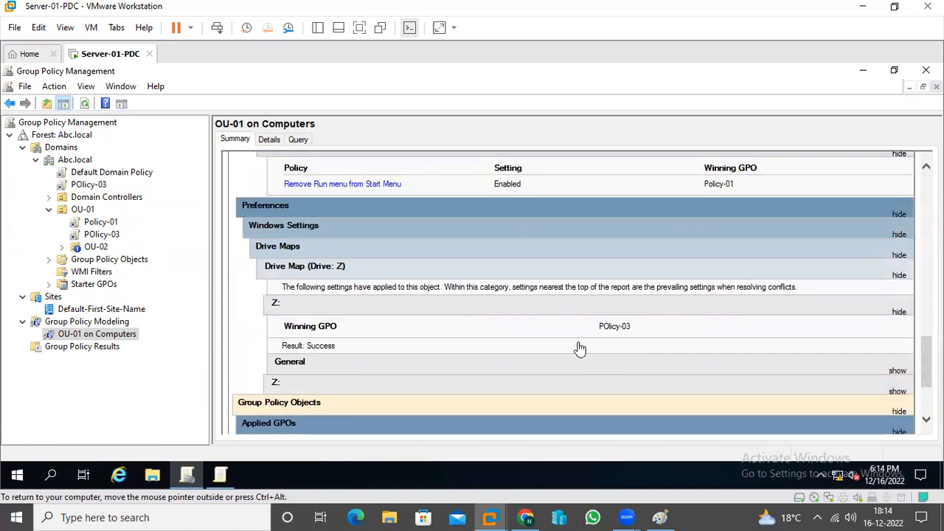
Expand Security Settings and the applied Default Domain Policy in the report's computer details
{"action": "scroll", "coordinate": [579, 348], "scroll_direction": "up", "scroll_amount": 5}
{"action": "scroll", "coordinate": [580, 348], "scroll_direction": "up", "scroll_amount": 5}
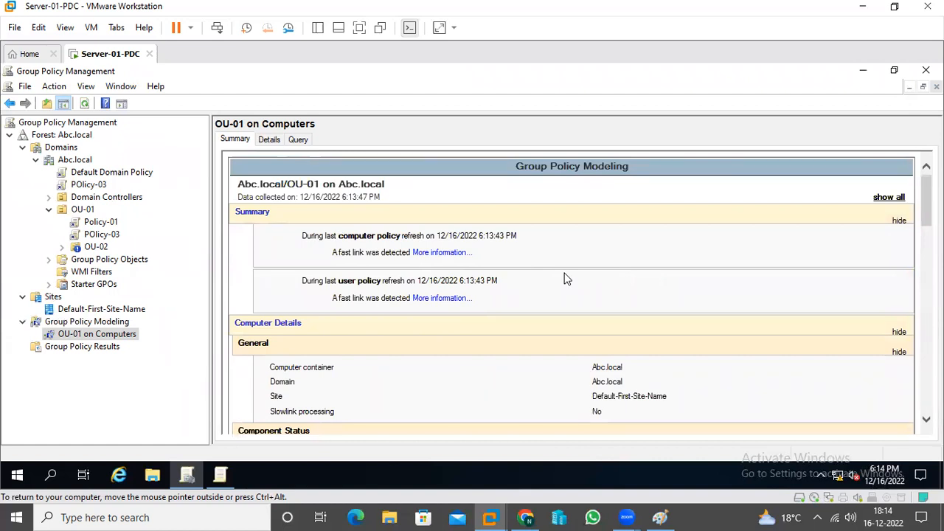
{"action": "scroll", "coordinate": [566, 280], "scroll_direction": "down", "scroll_amount": 8}
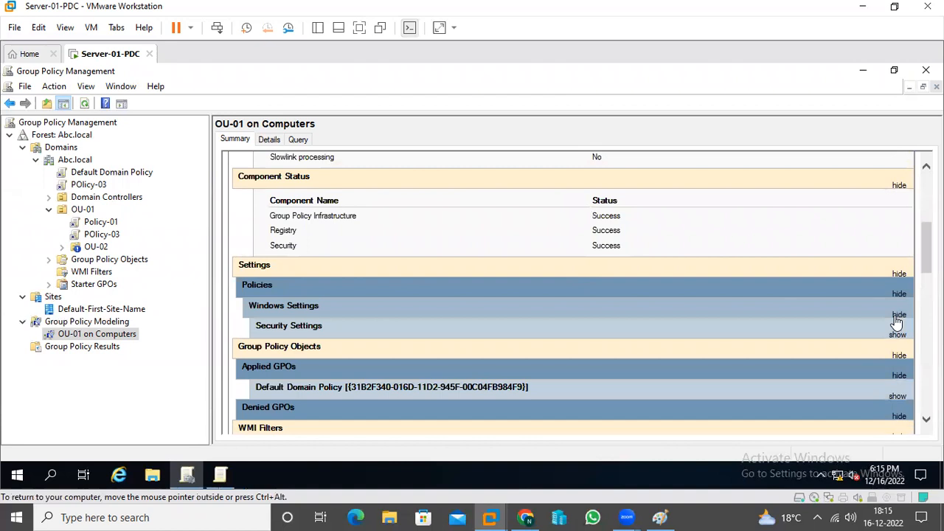
{"action": "left_click", "coordinate": [897, 334]}
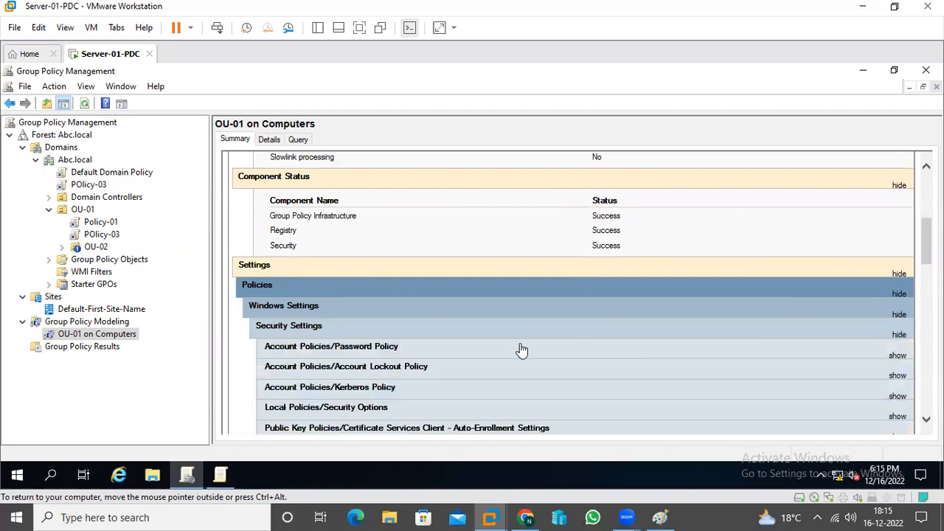
{"action": "scroll", "coordinate": [522, 350], "scroll_direction": "down", "scroll_amount": 5}
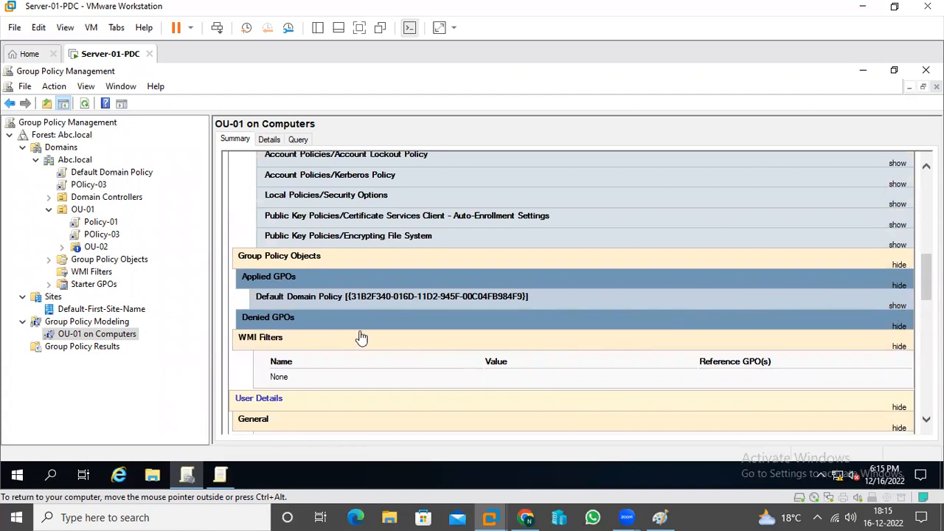
{"action": "left_click", "coordinate": [899, 305]}
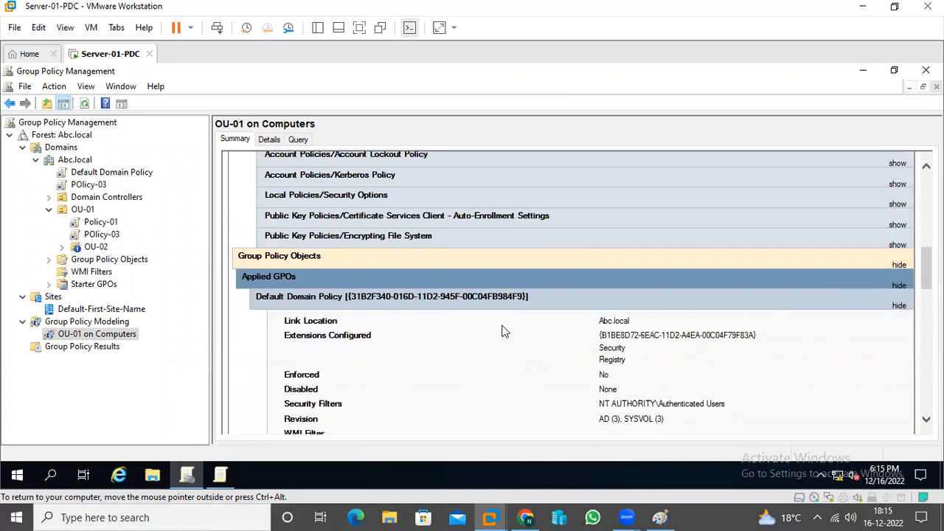
Expand Policy-01 and POlicy-03 among the user's applied GPOs and review their link locations, extensions and security filters
{"action": "scroll", "coordinate": [503, 330], "scroll_direction": "down", "scroll_amount": 8}
{"action": "scroll", "coordinate": [502, 332], "scroll_direction": "down", "scroll_amount": 10}
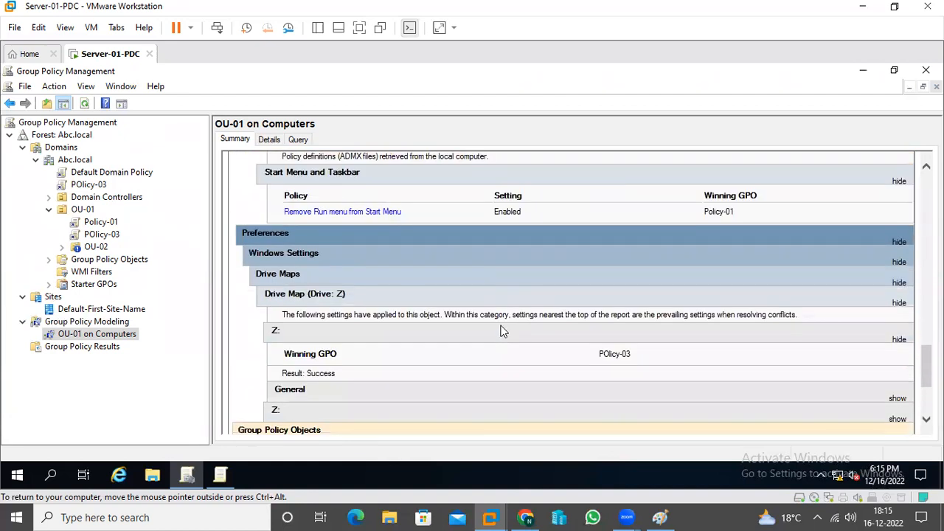
{"action": "scroll", "coordinate": [503, 333], "scroll_direction": "down", "scroll_amount": 1}
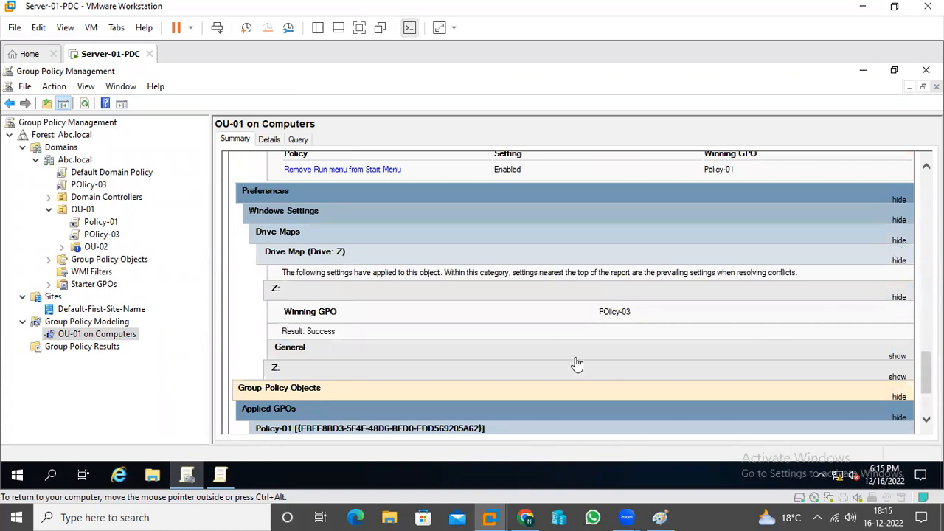
{"action": "scroll", "coordinate": [577, 363], "scroll_direction": "down", "scroll_amount": 3}
{"action": "scroll", "coordinate": [577, 364], "scroll_direction": "up", "scroll_amount": 9}
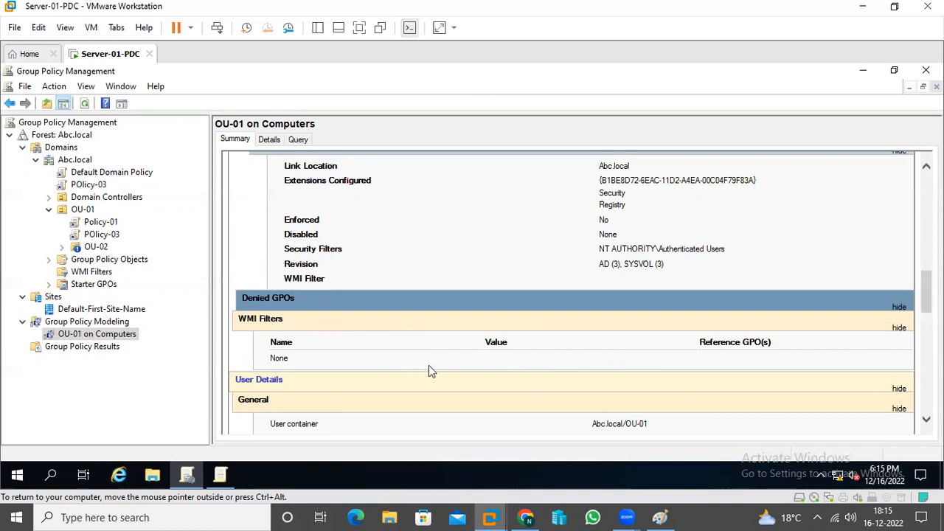
{"action": "scroll", "coordinate": [635, 369], "scroll_direction": "down", "scroll_amount": 15}
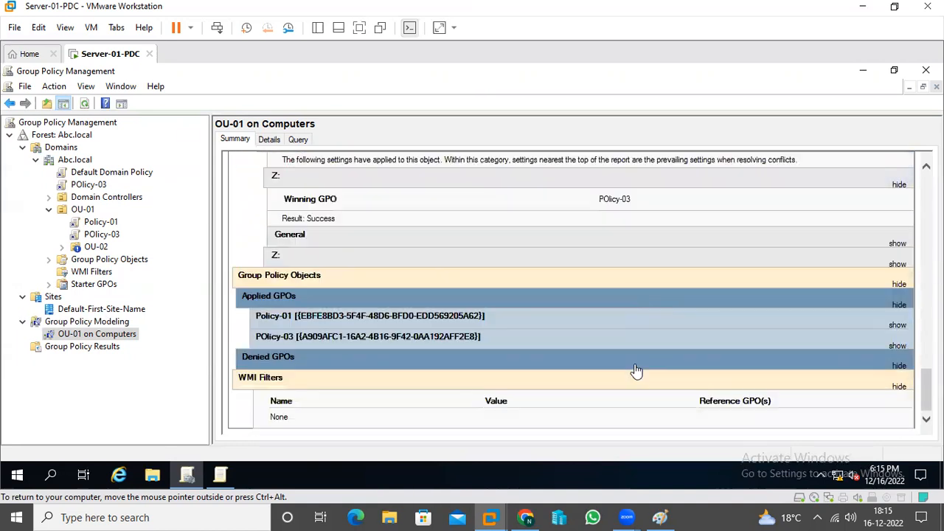
{"action": "left_click", "coordinate": [897, 326]}
{"action": "scroll", "coordinate": [445, 348], "scroll_direction": "down", "scroll_amount": 2}
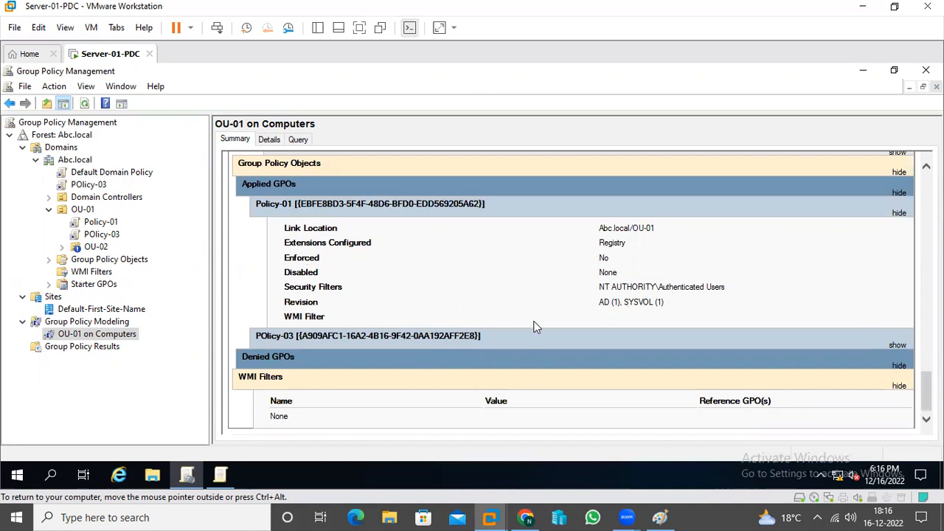
{"action": "left_click", "coordinate": [897, 345]}
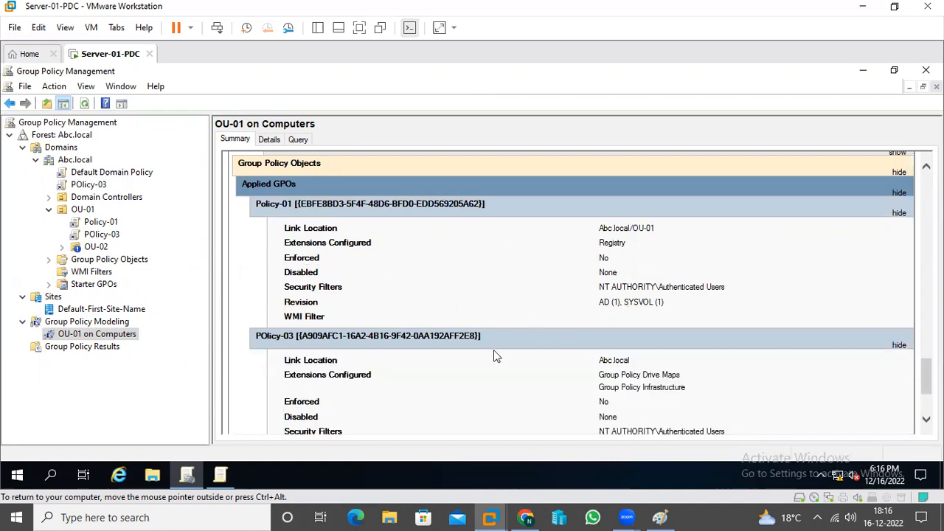
{"action": "scroll", "coordinate": [436, 355], "scroll_direction": "down", "scroll_amount": 2}
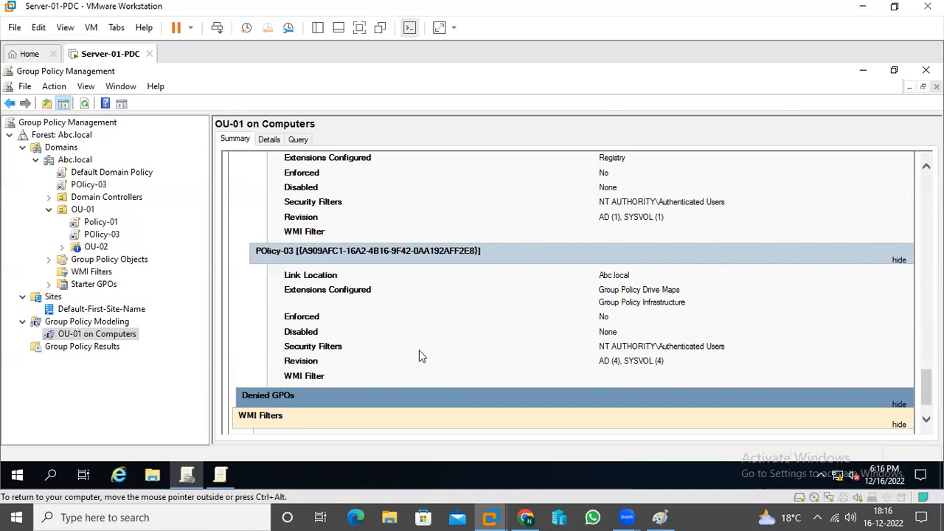
Minimize Group Policy Management, open Event Viewer from Windows Administrative Tools, and maximize its window
{"action": "left_click", "coordinate": [863, 70]}
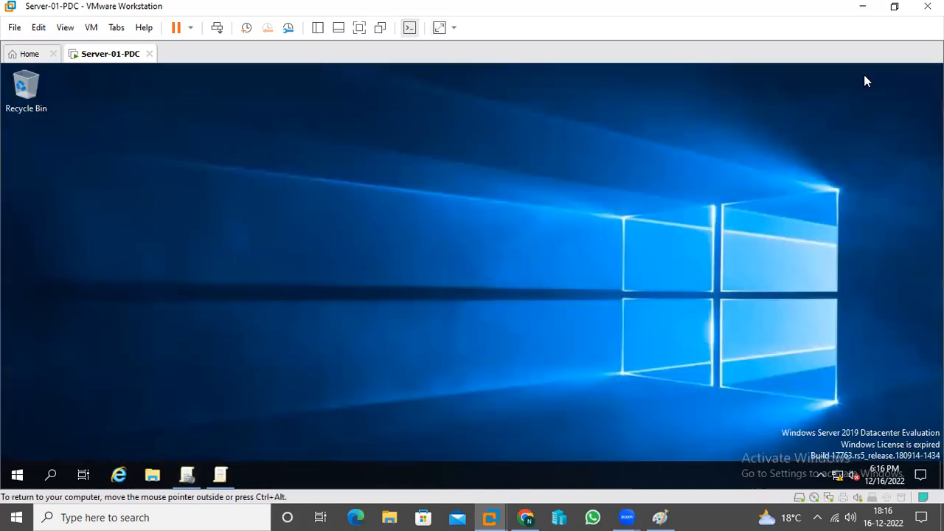
{"action": "left_click", "coordinate": [17, 474]}
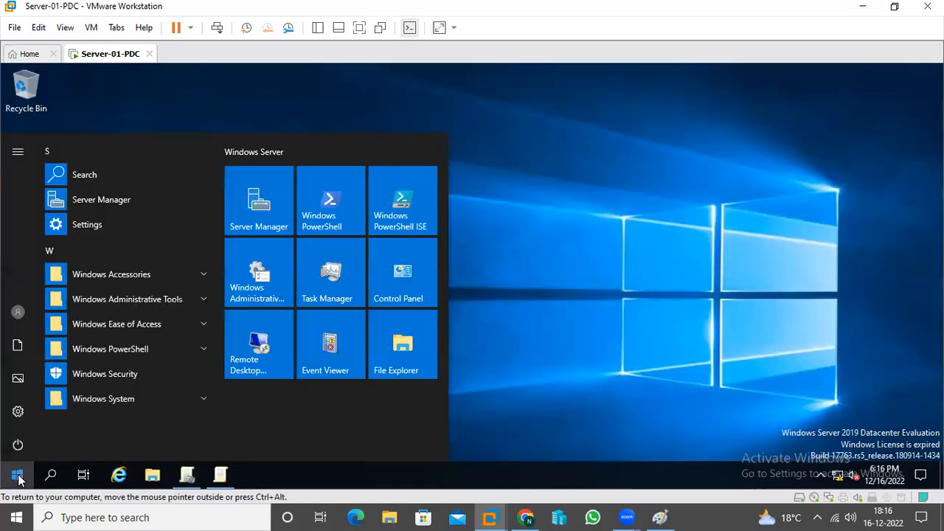
{"action": "left_click", "coordinate": [130, 296]}
{"action": "scroll", "coordinate": [123, 350], "scroll_direction": "down", "scroll_amount": 1}
{"action": "scroll", "coordinate": [123, 349], "scroll_direction": "down", "scroll_amount": 1}
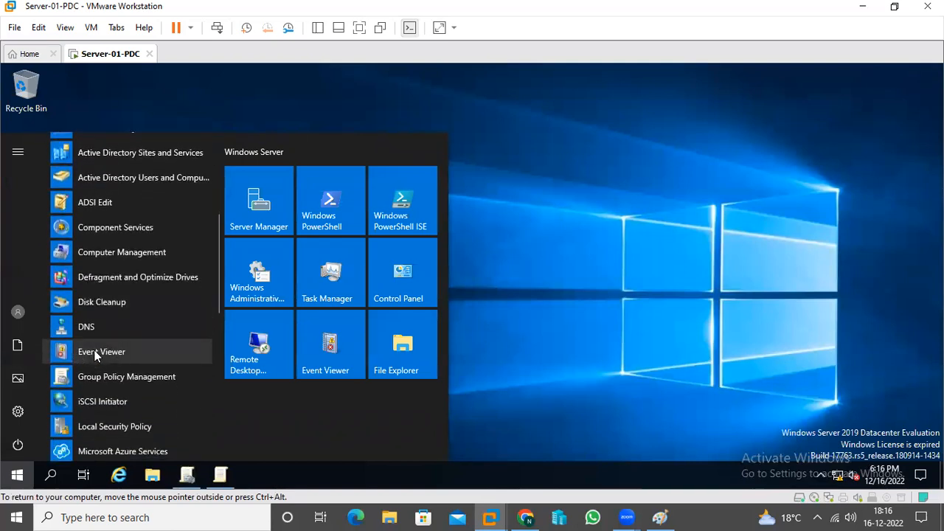
{"action": "left_click", "coordinate": [101, 352]}
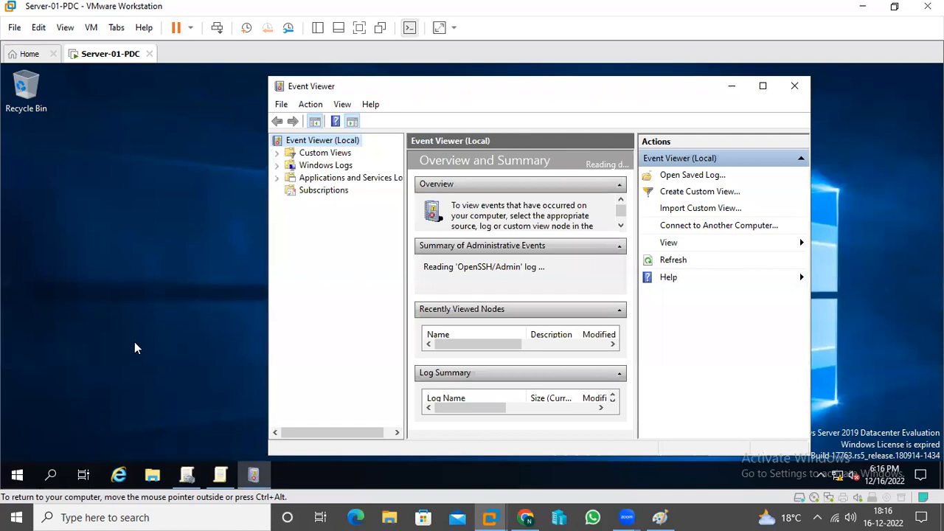
{"action": "left_click", "coordinate": [763, 86]}
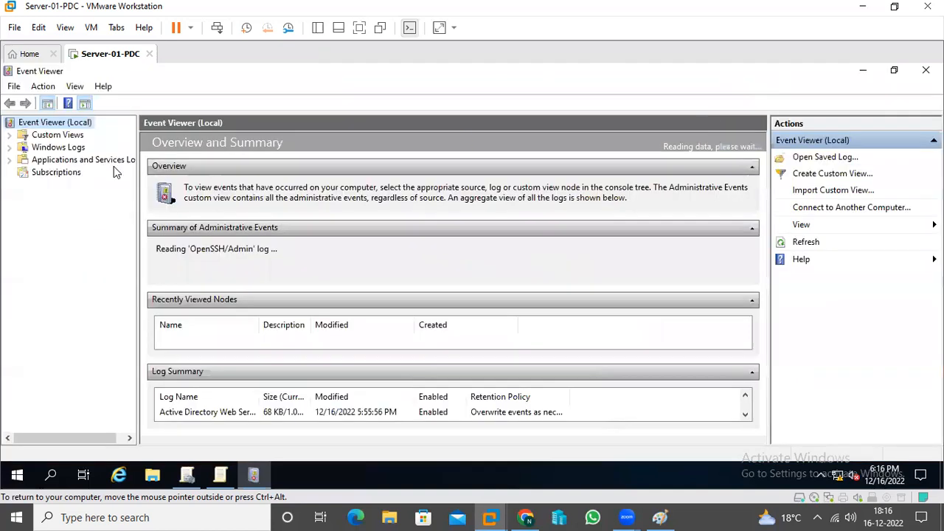
Expand Applications and Services Logs through Microsoft to the Windows folder, and widen the console tree
{"action": "left_click", "coordinate": [8, 147]}
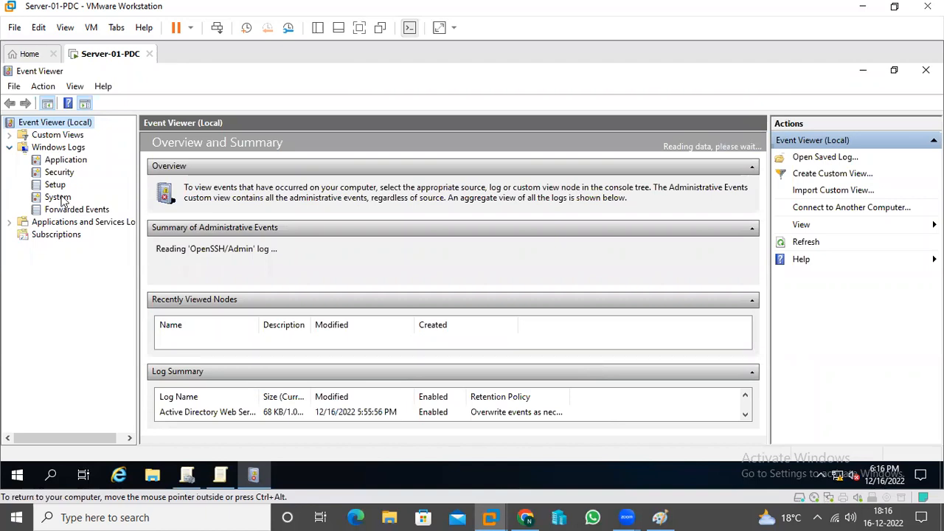
{"action": "left_click", "coordinate": [9, 222]}
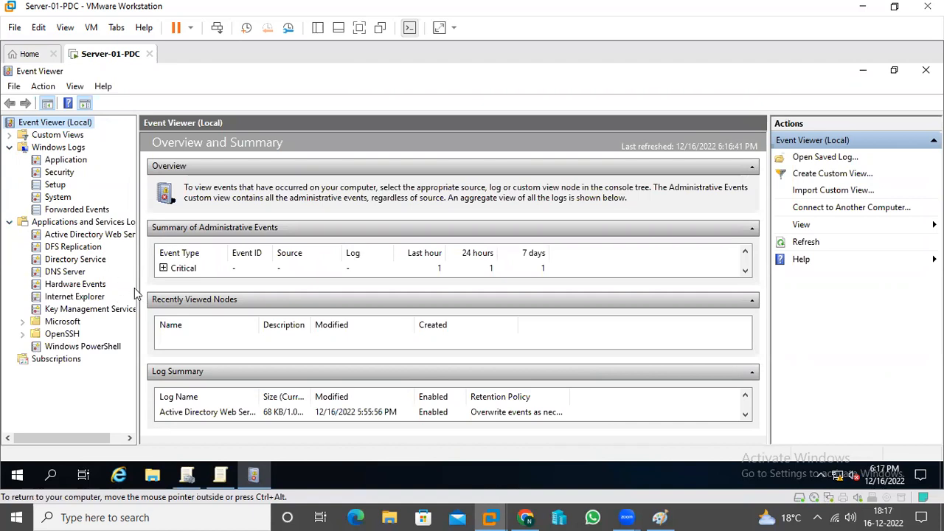
{"action": "left_click", "coordinate": [23, 323]}
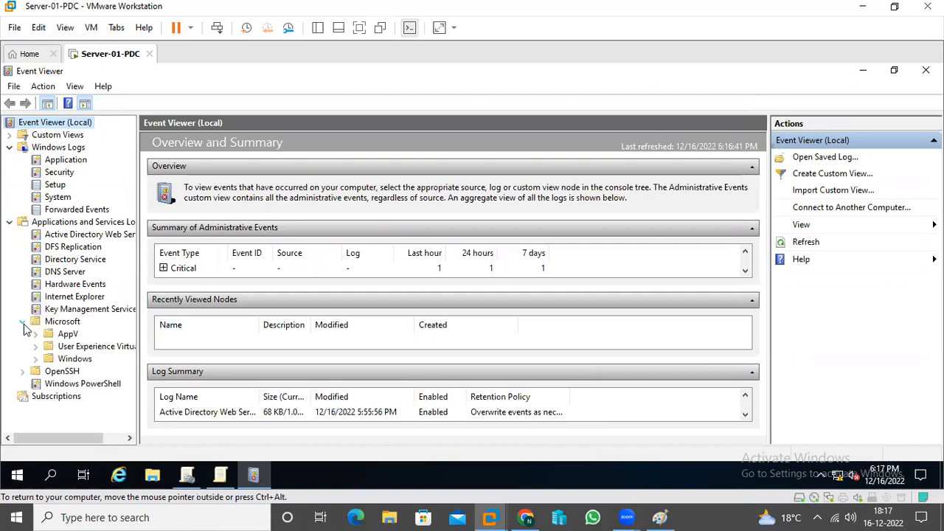
{"action": "left_click", "coordinate": [10, 147]}
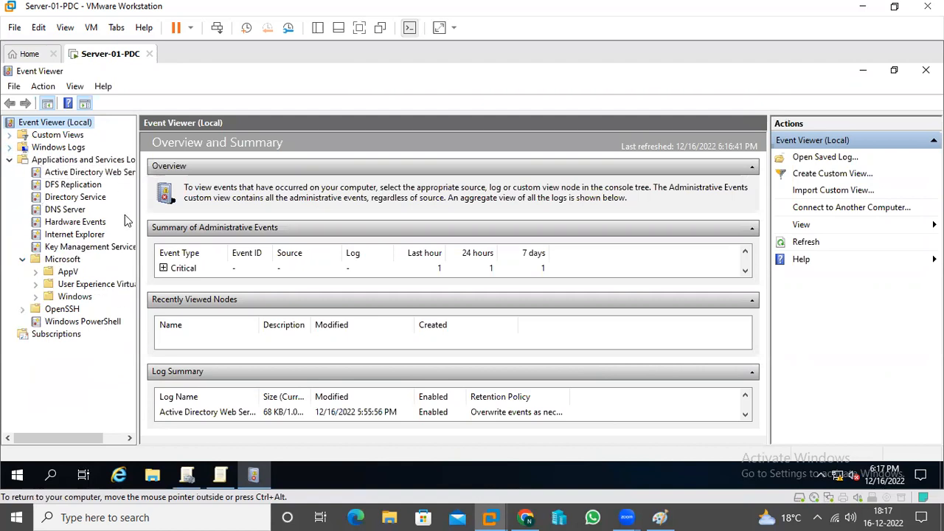
{"action": "left_click_drag", "start_coordinate": [138, 214], "coordinate": [209, 225]}
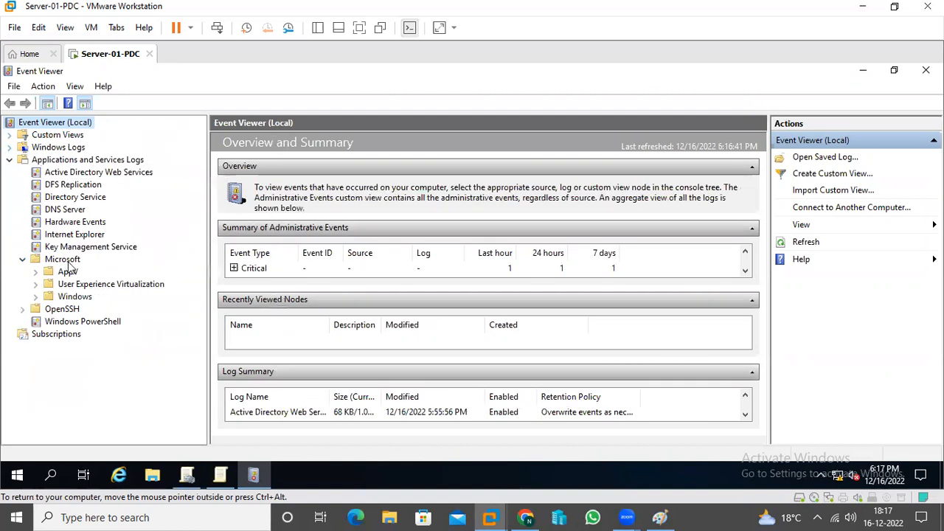
{"action": "left_click", "coordinate": [35, 296]}
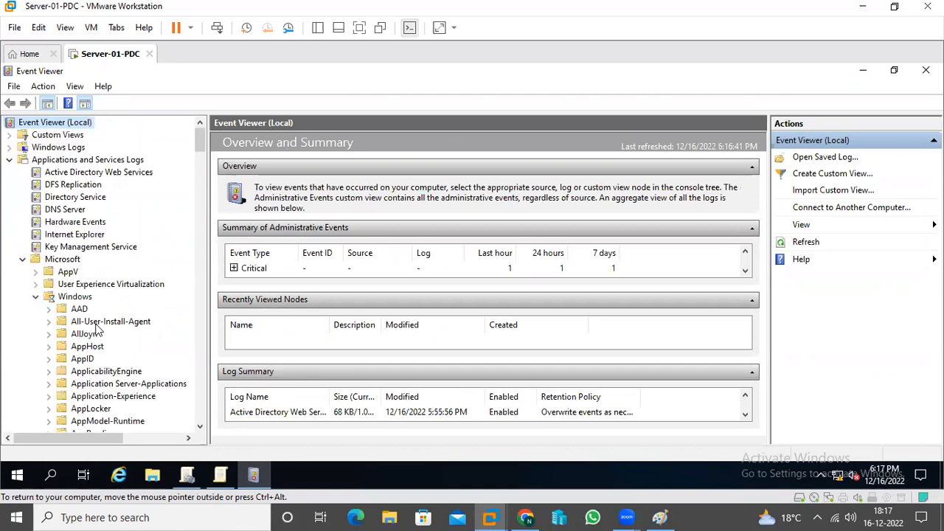
Find the GroupPolicy folder among the Windows logs, expand it and open its Operational log
{"action": "scroll", "coordinate": [132, 331], "scroll_direction": "down", "scroll_amount": 9}
{"action": "left_click", "coordinate": [132, 334]}
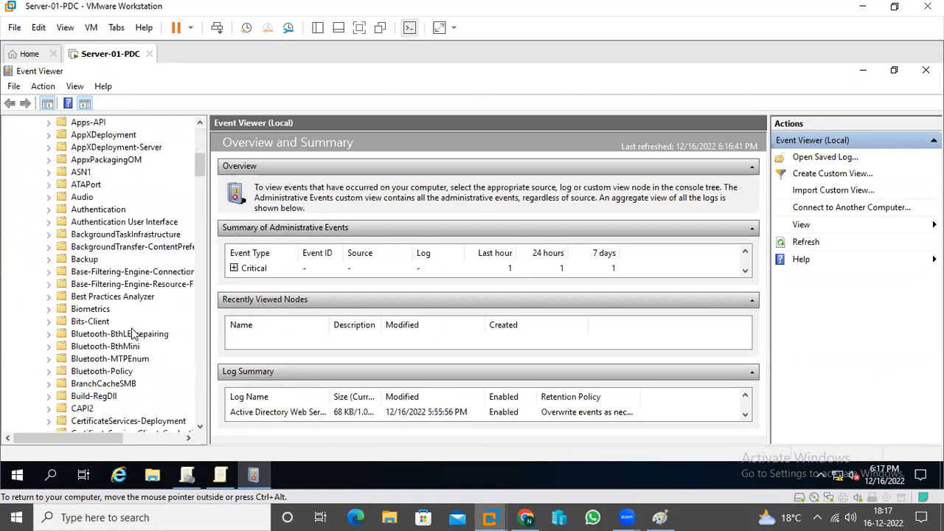
{"action": "key", "text": "g"}
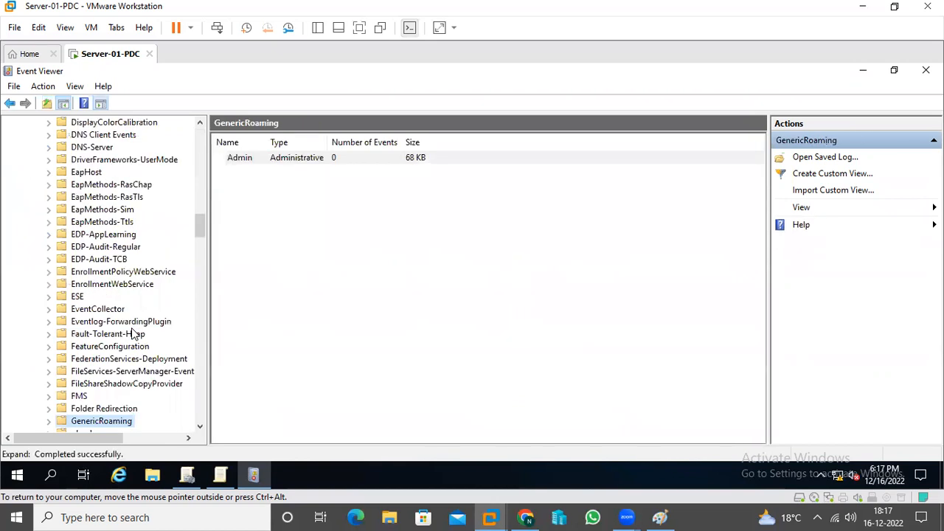
{"action": "scroll", "coordinate": [126, 333], "scroll_direction": "down", "scroll_amount": 3}
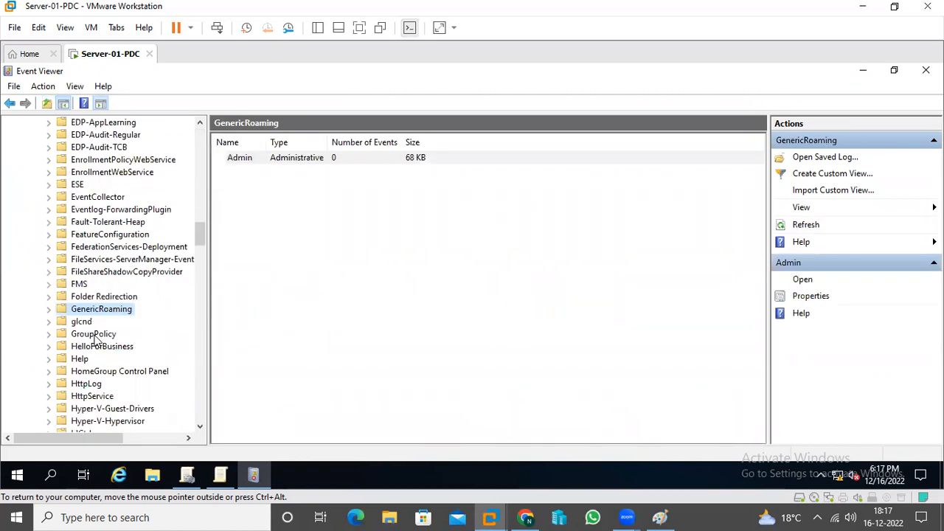
{"action": "left_click", "coordinate": [95, 337]}
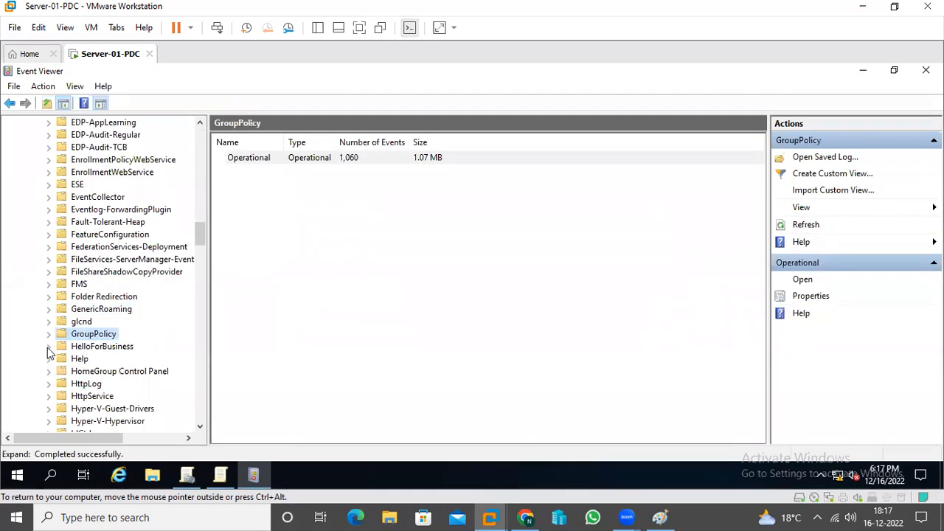
{"action": "left_click", "coordinate": [48, 334]}
{"action": "left_click", "coordinate": [97, 348]}
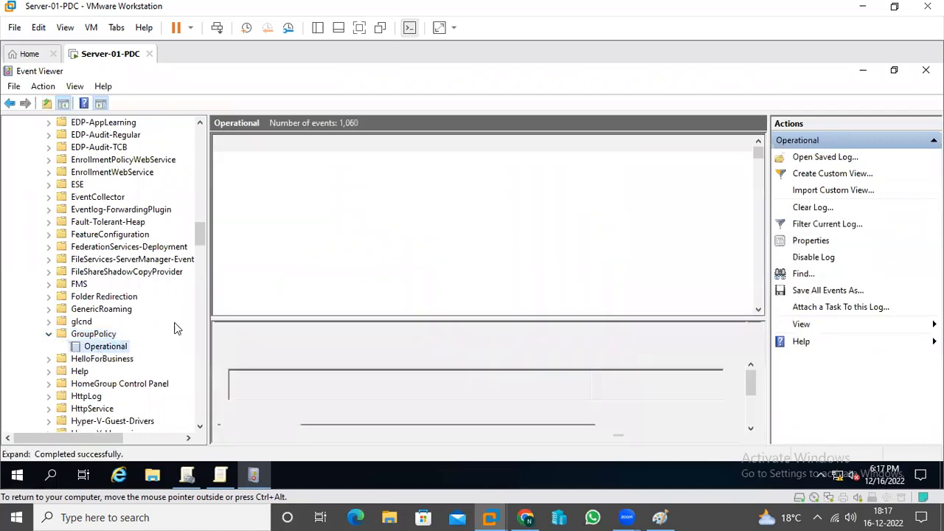
Examine the levels, times, sources and event IDs of the recent entries in the GroupPolicy Operational log
{"action": "scroll", "coordinate": [413, 258], "scroll_direction": "down", "scroll_amount": 5}
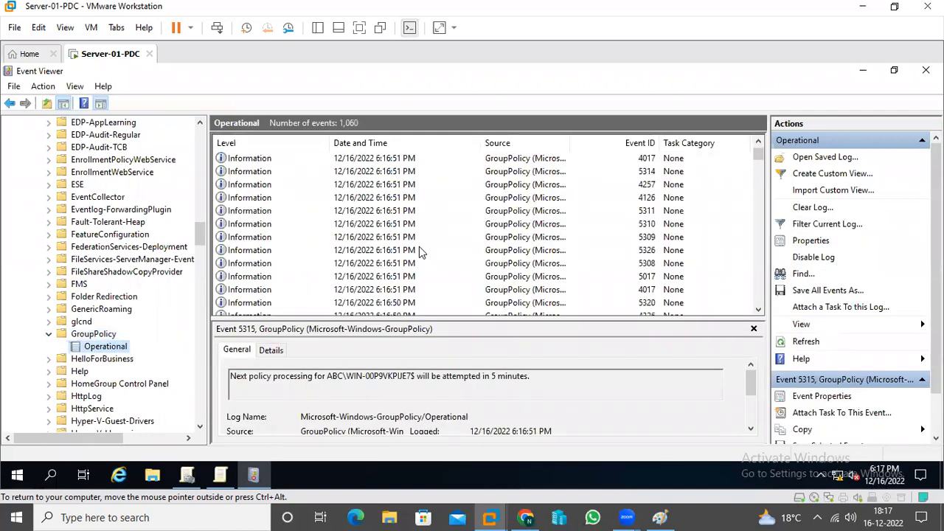
{"action": "scroll", "coordinate": [374, 299], "scroll_direction": "down", "scroll_amount": 10}
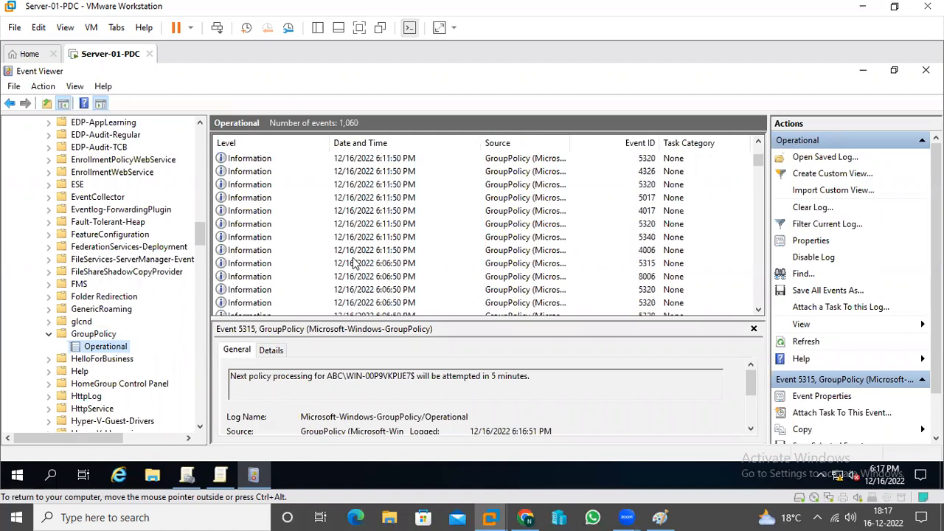
{"action": "scroll", "coordinate": [355, 263], "scroll_direction": "down", "scroll_amount": 1}
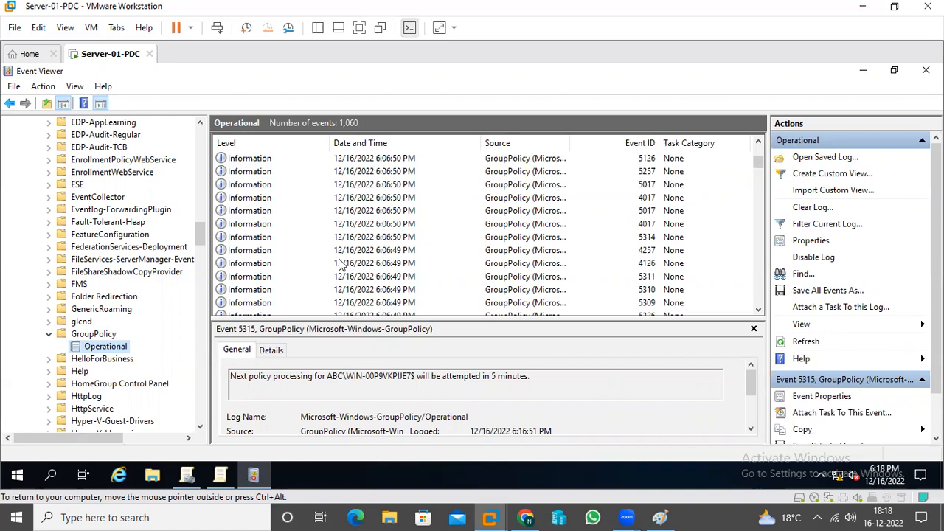
Minimize Event Viewer, close the Group Policy Management Editor for POlicy-03, and return to Group Policy Management
{"action": "left_click", "coordinate": [862, 70]}
{"action": "left_click", "coordinate": [220, 475]}
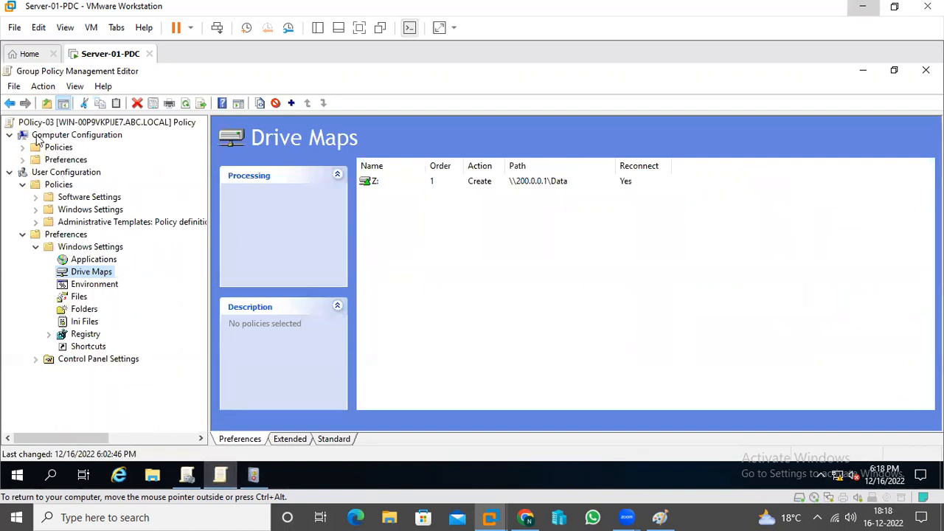
{"action": "left_click", "coordinate": [926, 70]}
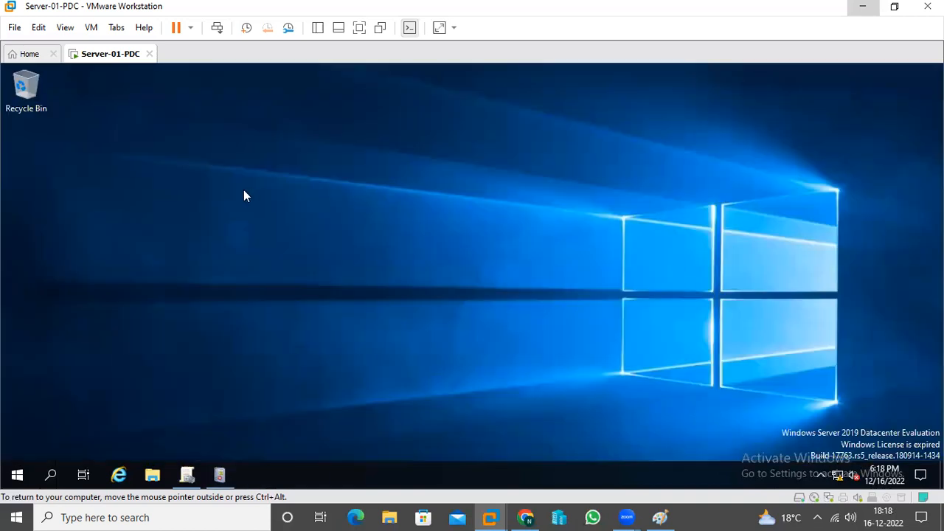
{"action": "left_click", "coordinate": [186, 475]}
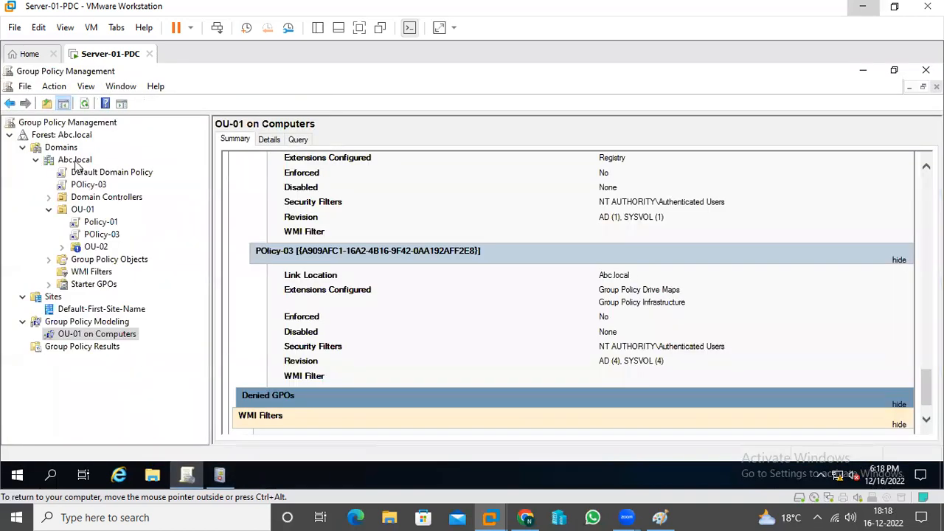
Show Abc.local's replication status, expand the baseline domain controller's details, gather the infrastructure status, and expand the in-sync controllers
{"action": "left_click", "coordinate": [75, 160]}
{"action": "left_click", "coordinate": [235, 140]}
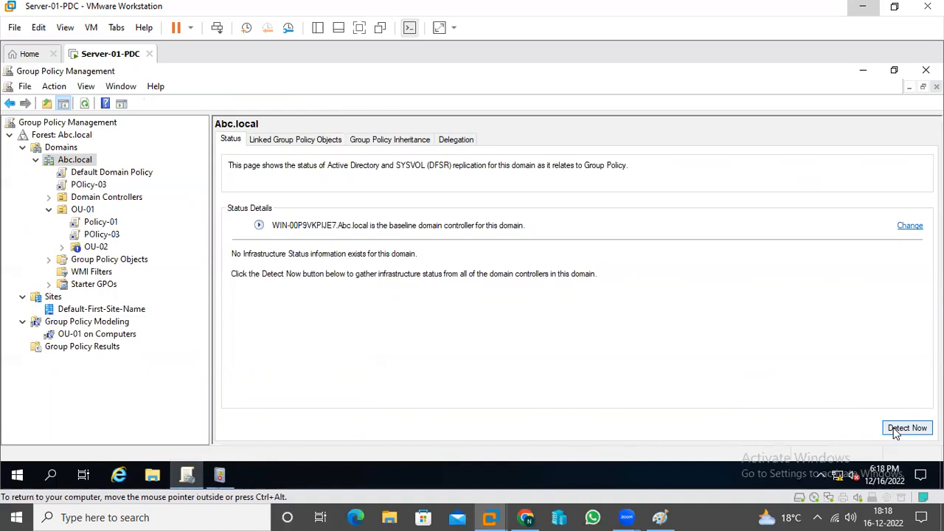
{"action": "left_click", "coordinate": [259, 225]}
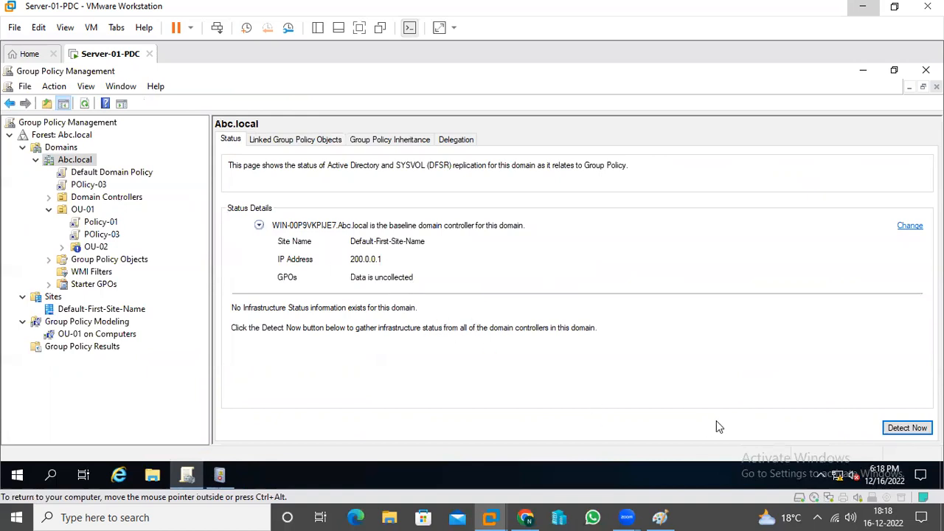
{"action": "left_click", "coordinate": [889, 435]}
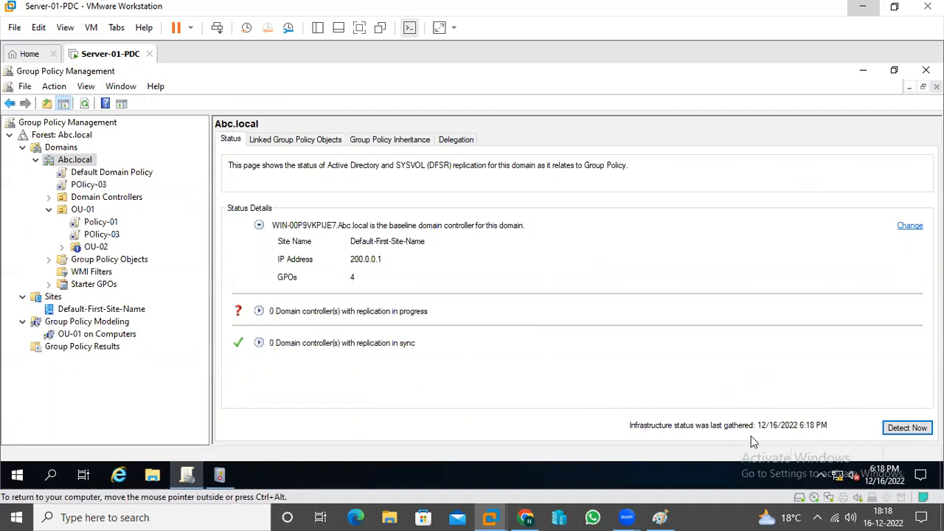
{"action": "left_click", "coordinate": [259, 344]}
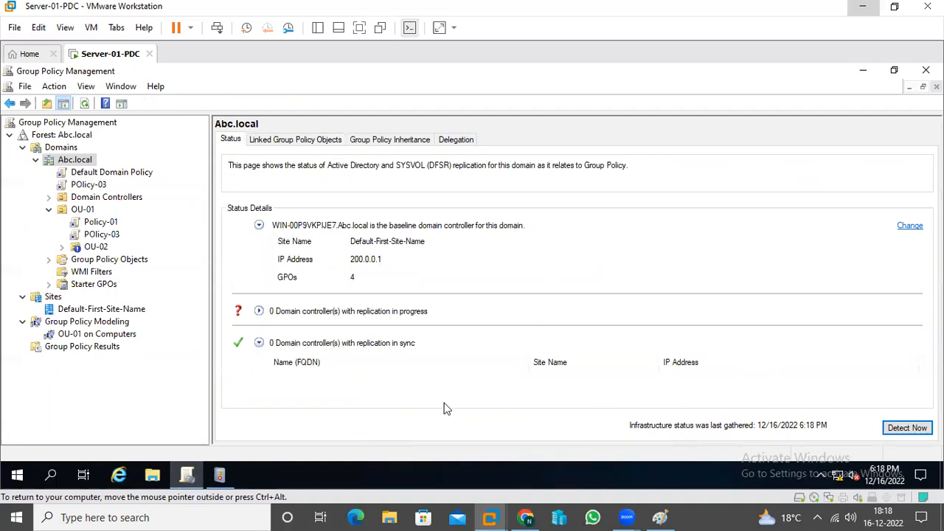